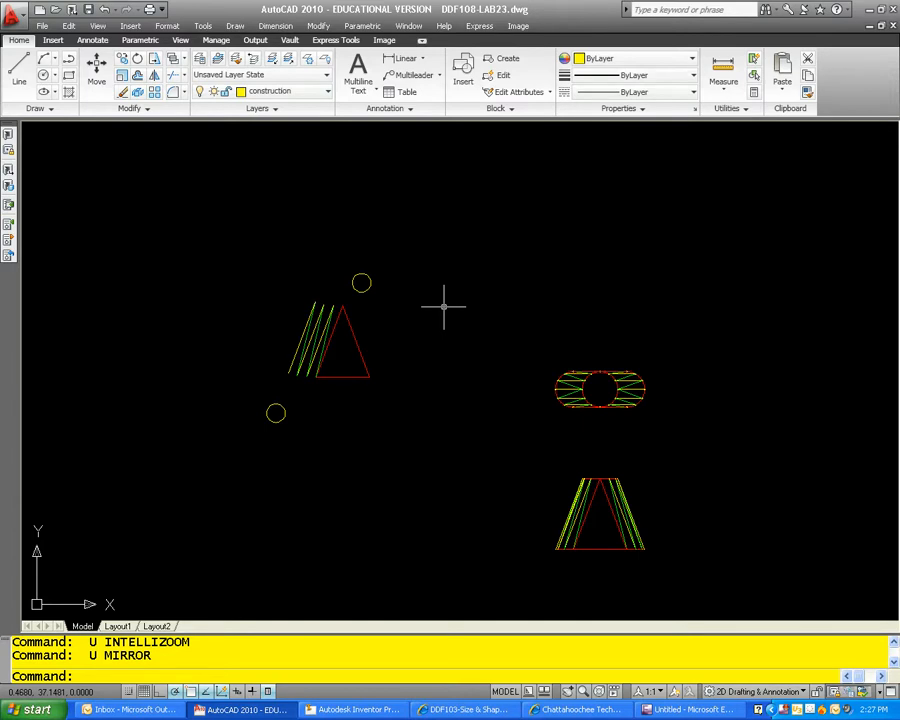
Step: Examine the pattern layout and the green triangulation lines on the left half of the oblong top view
{"action": "scroll", "coordinate": [295, 297], "scroll_direction": "up", "scroll_amount": 3}
{"action": "scroll", "coordinate": [311, 302], "scroll_direction": "down", "scroll_amount": 2}
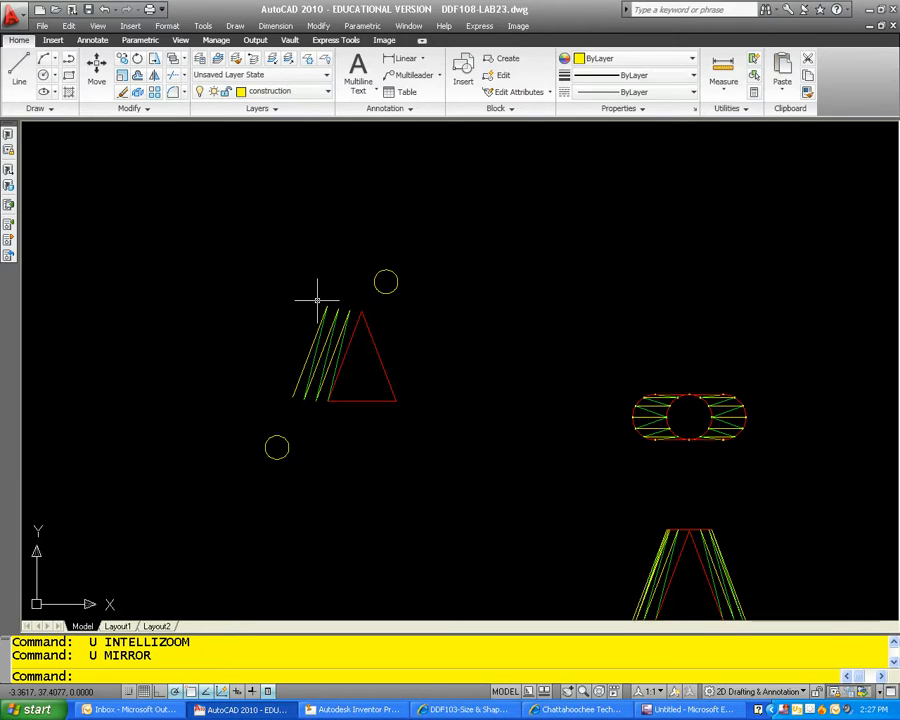
{"action": "scroll", "coordinate": [702, 432], "scroll_direction": "up", "scroll_amount": 4}
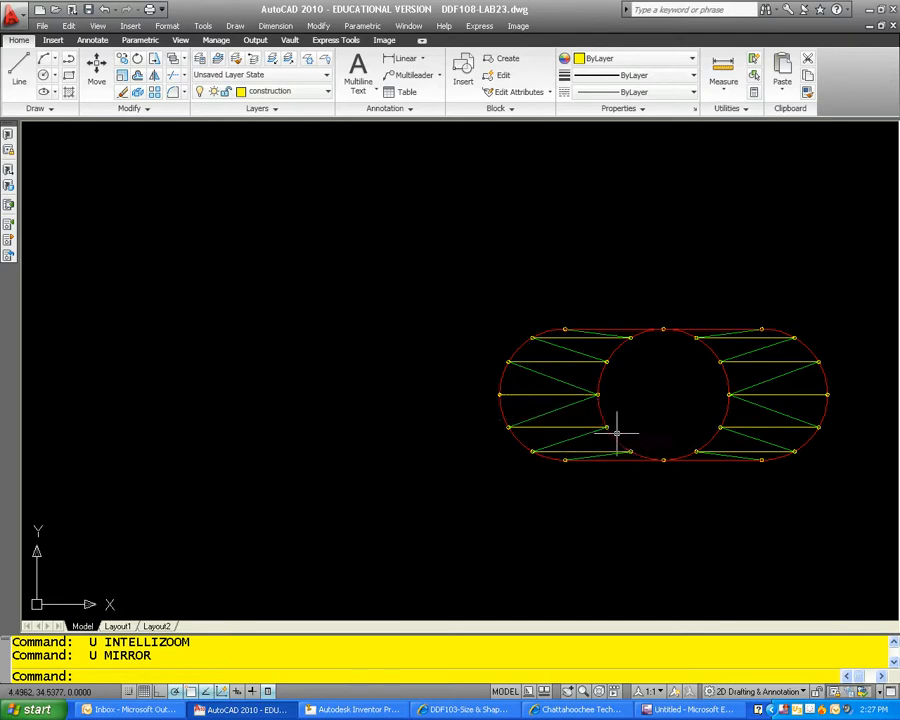
{"action": "mouse_move", "coordinate": [566, 462]}
{"action": "middle_mouse_down"}
{"action": "mouse_move", "coordinate": [520, 428]}
{"action": "mouse_move", "coordinate": [481, 417]}
{"action": "middle_mouse_up"}
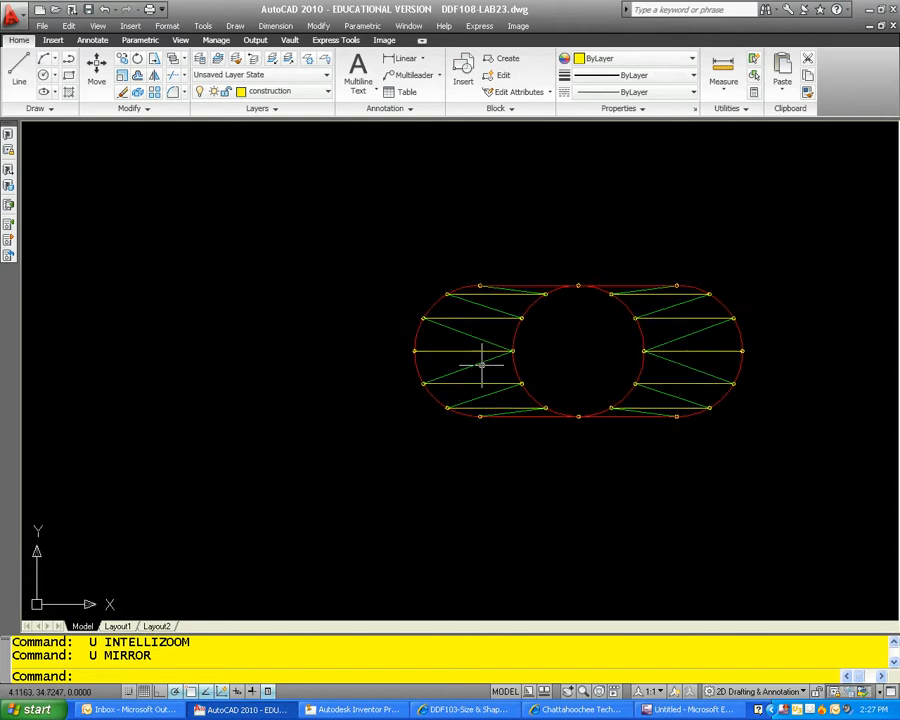
{"action": "left_click", "coordinate": [478, 338]}
{"action": "left_click", "coordinate": [478, 362]}
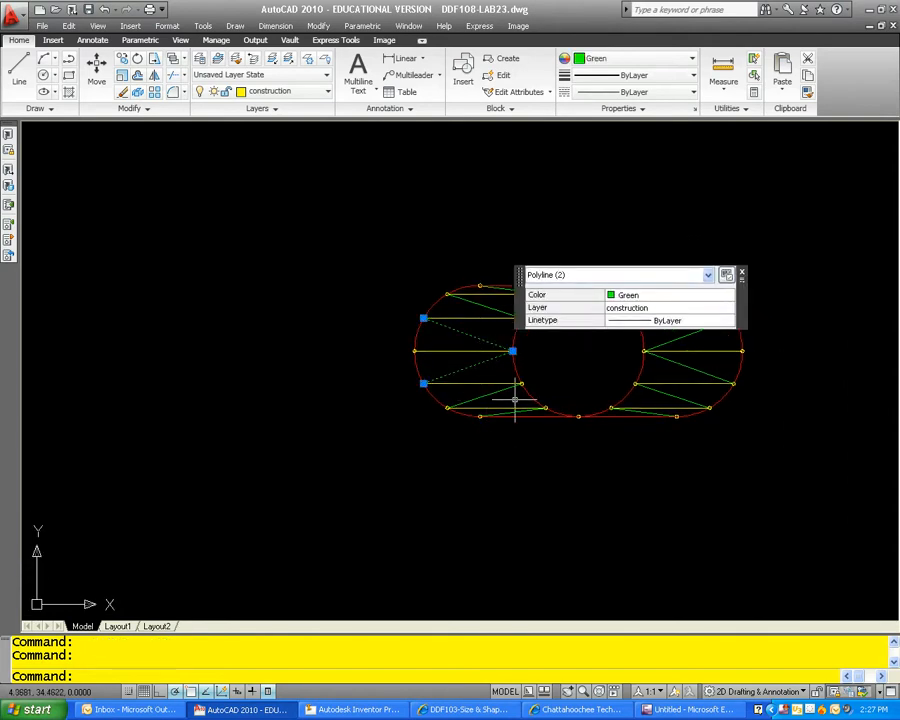
{"action": "key", "text": "Escape"}
{"action": "scroll", "coordinate": [512, 411], "scroll_direction": "down", "scroll_amount": 2}
{"action": "middle_click_drag", "start_coordinate": [515, 405], "coordinate": [486, 271]}
{"action": "middle_click_drag", "start_coordinate": [487, 393], "coordinate": [488, 432]}
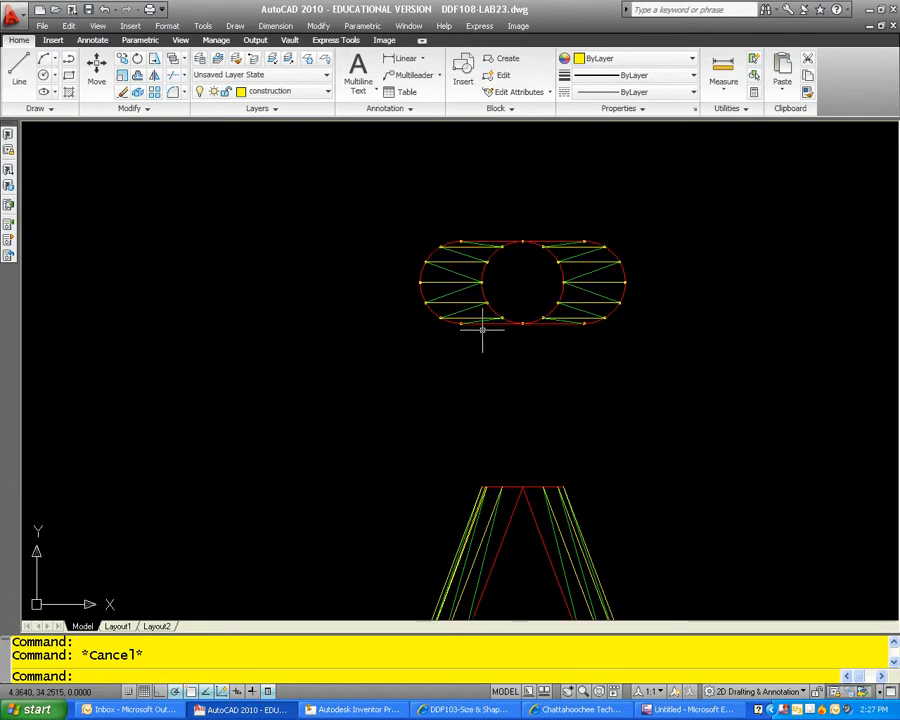
{"action": "scroll", "coordinate": [464, 258], "scroll_direction": "up", "scroll_amount": 3}
{"action": "left_click", "coordinate": [471, 244]}
{"action": "left_click", "coordinate": [471, 244]}
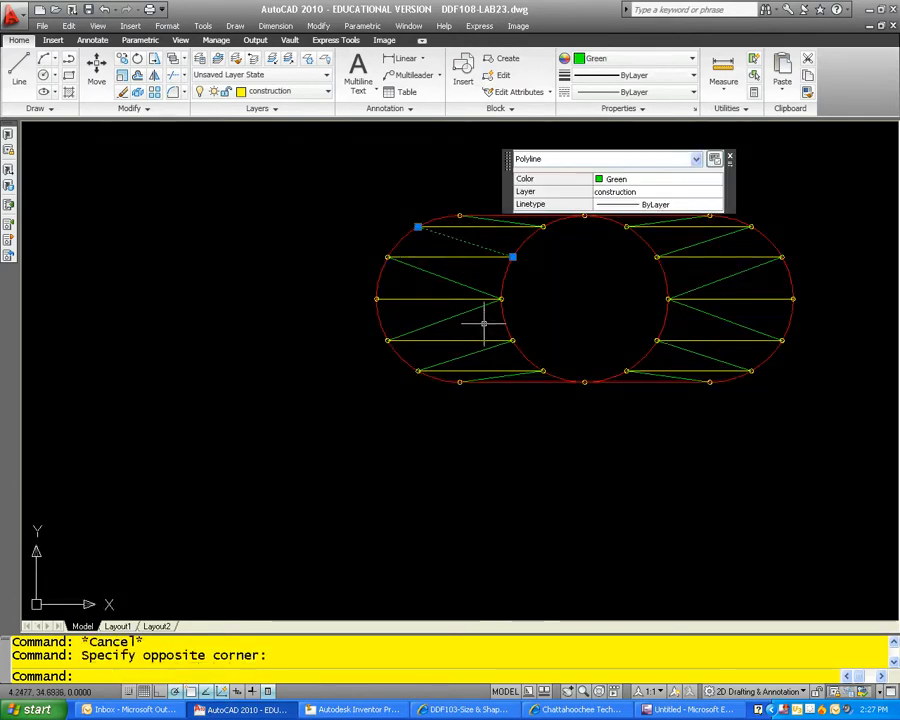
{"action": "left_click", "coordinate": [491, 350]}
{"action": "key", "text": "Escape"}
Step: Erase the extra yellow construction line near the left slanted edge of the front view
{"action": "scroll", "coordinate": [513, 369], "scroll_direction": "down", "scroll_amount": 4}
{"action": "scroll", "coordinate": [531, 442], "scroll_direction": "down", "scroll_amount": 2}
{"action": "middle_click_drag", "start_coordinate": [533, 439], "coordinate": [536, 256]}
{"action": "scroll", "coordinate": [495, 362], "scroll_direction": "up", "scroll_amount": 9}
{"action": "middle_click_drag", "start_coordinate": [522, 367], "coordinate": [460, 514]}
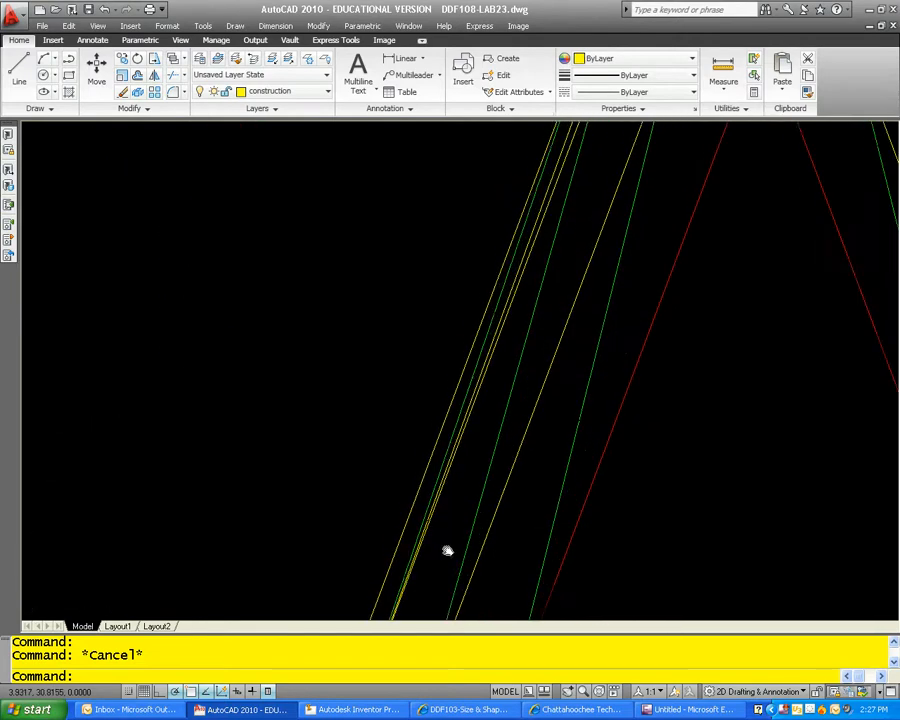
{"action": "middle_click_drag", "start_coordinate": [569, 195], "coordinate": [510, 428]}
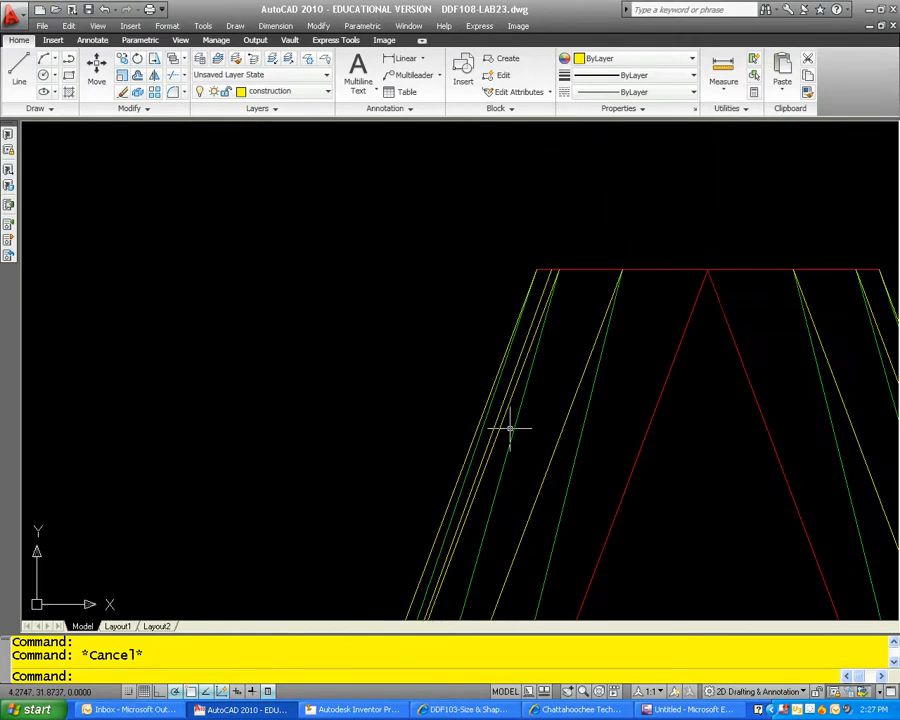
{"action": "left_click", "coordinate": [537, 308]}
{"action": "key", "text": "Return"}
{"action": "scroll", "coordinate": [530, 306], "scroll_direction": "down", "scroll_amount": 5}
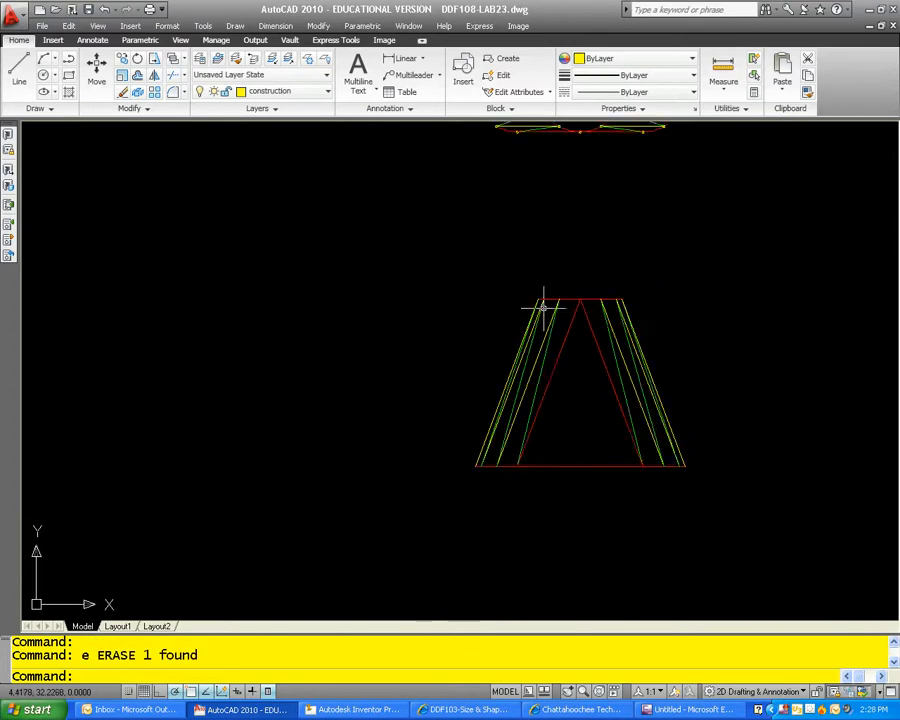
{"action": "middle_click_drag", "start_coordinate": [526, 246], "coordinate": [550, 344]}
{"action": "scroll", "coordinate": [521, 248], "scroll_direction": "up", "scroll_amount": 2}
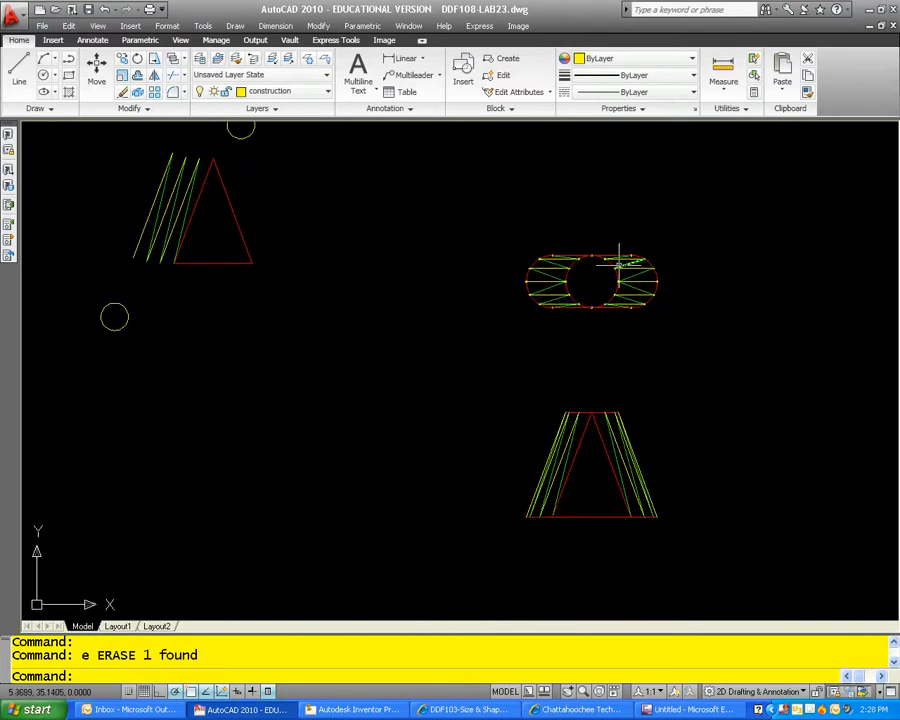
{"action": "middle_click_drag", "start_coordinate": [508, 243], "coordinate": [581, 347]}
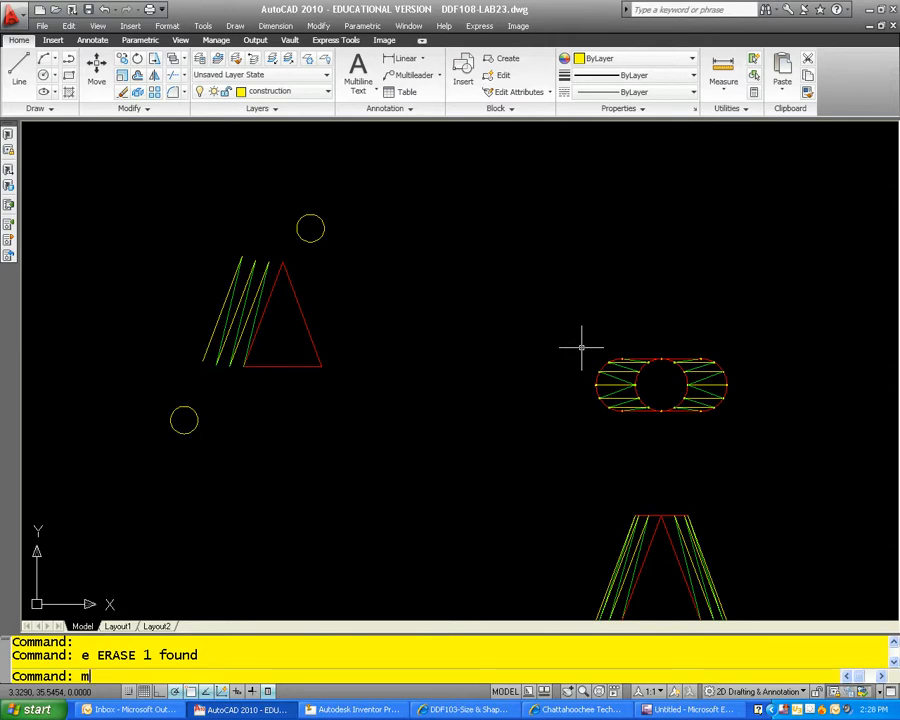
{"action": "key", "text": "Return"}
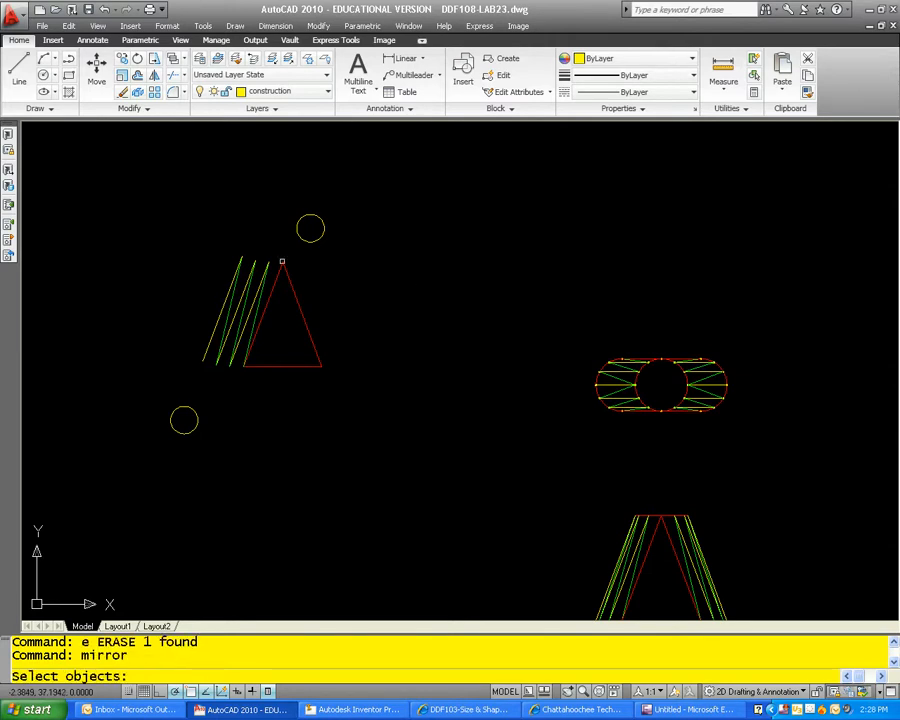
{"action": "scroll", "coordinate": [262, 258], "scroll_direction": "up", "scroll_amount": 4}
{"action": "scroll", "coordinate": [310, 268], "scroll_direction": "down", "scroll_amount": 5}
{"action": "scroll", "coordinate": [634, 381], "scroll_direction": "up", "scroll_amount": 1}
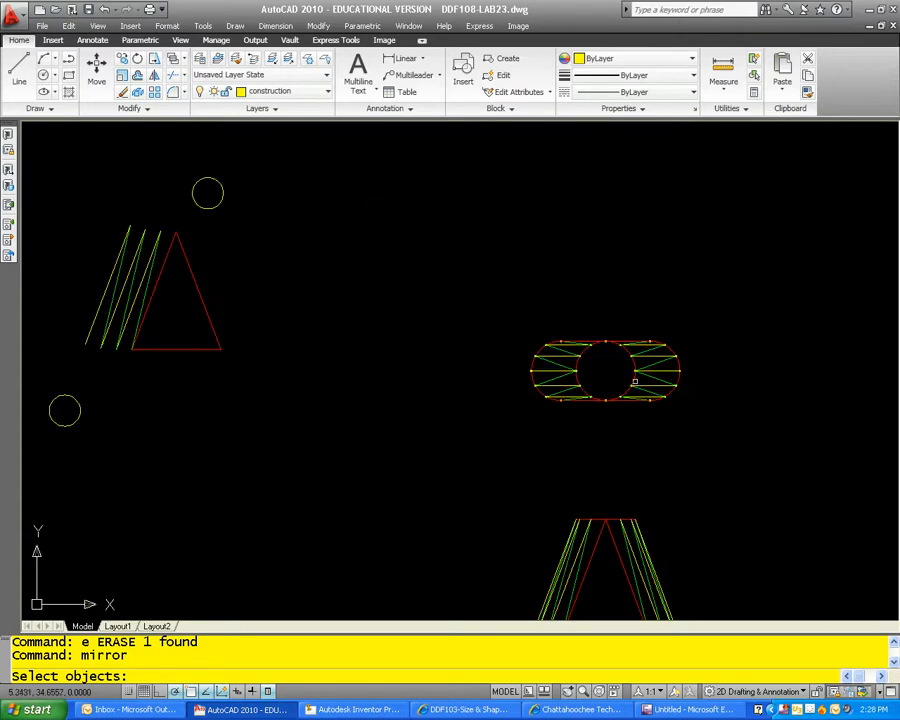
{"action": "key", "text": "Escape"}
{"action": "key", "text": "Escape"}
Step: Examine the top and front views and compare their triangulation lines with the partial pattern development
{"action": "scroll", "coordinate": [583, 352], "scroll_direction": "down", "scroll_amount": 1}
{"action": "scroll", "coordinate": [544, 412], "scroll_direction": "up", "scroll_amount": 4}
{"action": "middle_click_drag", "start_coordinate": [544, 412], "coordinate": [567, 507]}
{"action": "scroll", "coordinate": [569, 392], "scroll_direction": "down", "scroll_amount": 4}
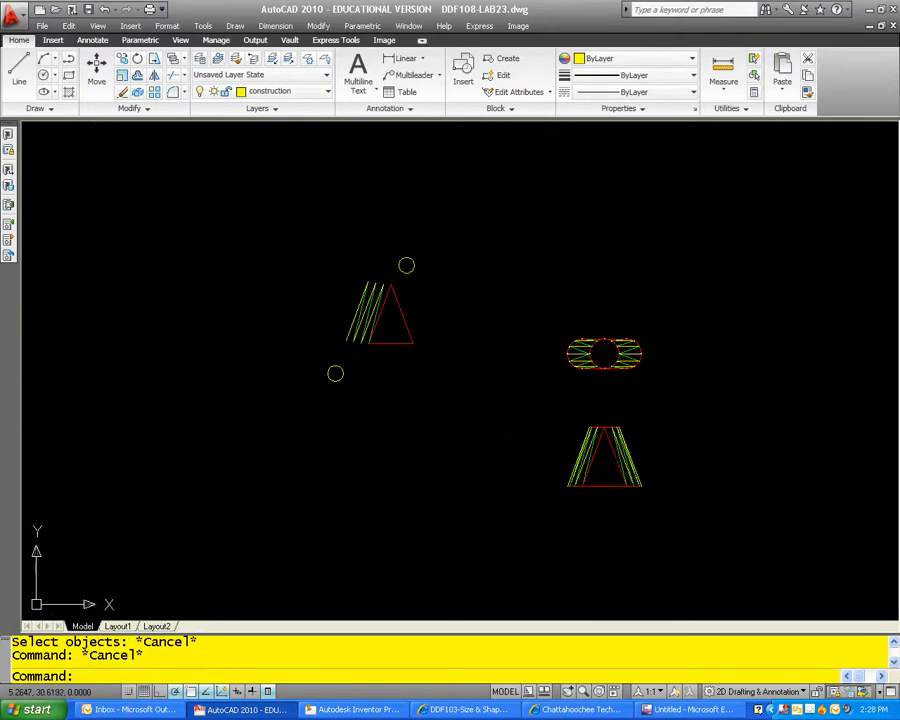
{"action": "scroll", "coordinate": [588, 464], "scroll_direction": "up", "scroll_amount": 2}
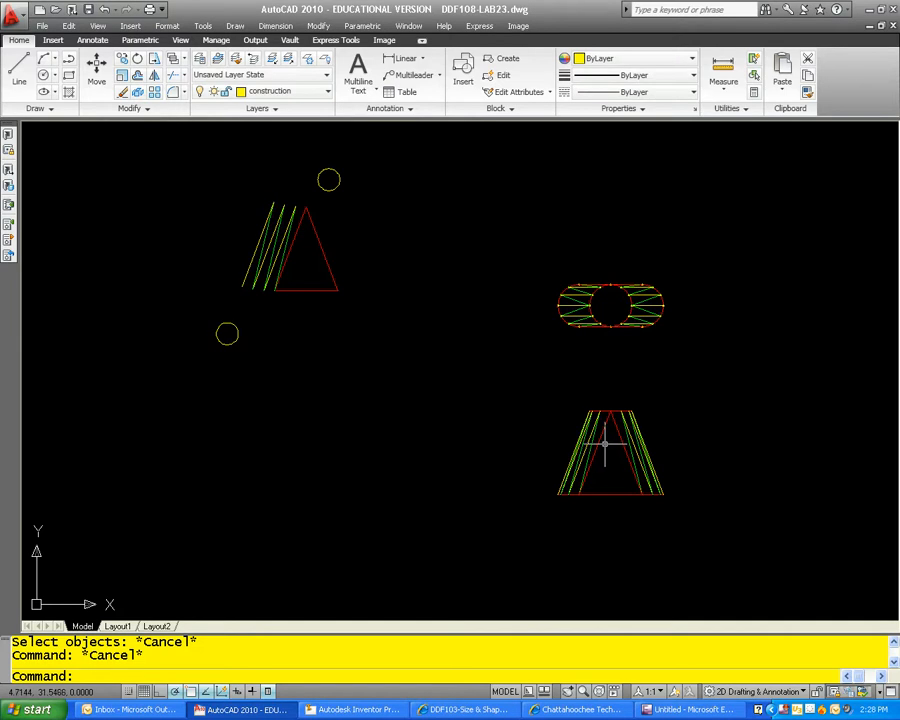
{"action": "scroll", "coordinate": [575, 305], "scroll_direction": "up", "scroll_amount": 5}
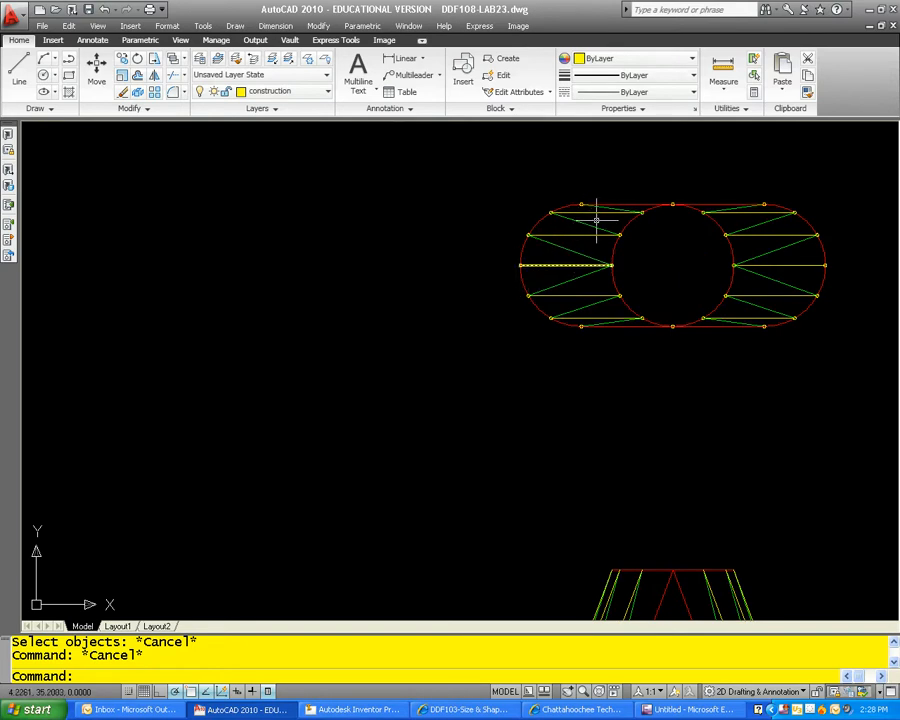
{"action": "scroll", "coordinate": [635, 195], "scroll_direction": "down", "scroll_amount": 2}
{"action": "middle_click_drag", "start_coordinate": [288, 280], "coordinate": [501, 438]}
Step: Mirror the yellow and green pattern lines about the outermost left yellow line, keeping the source objects
{"action": "key", "text": "Escape"}
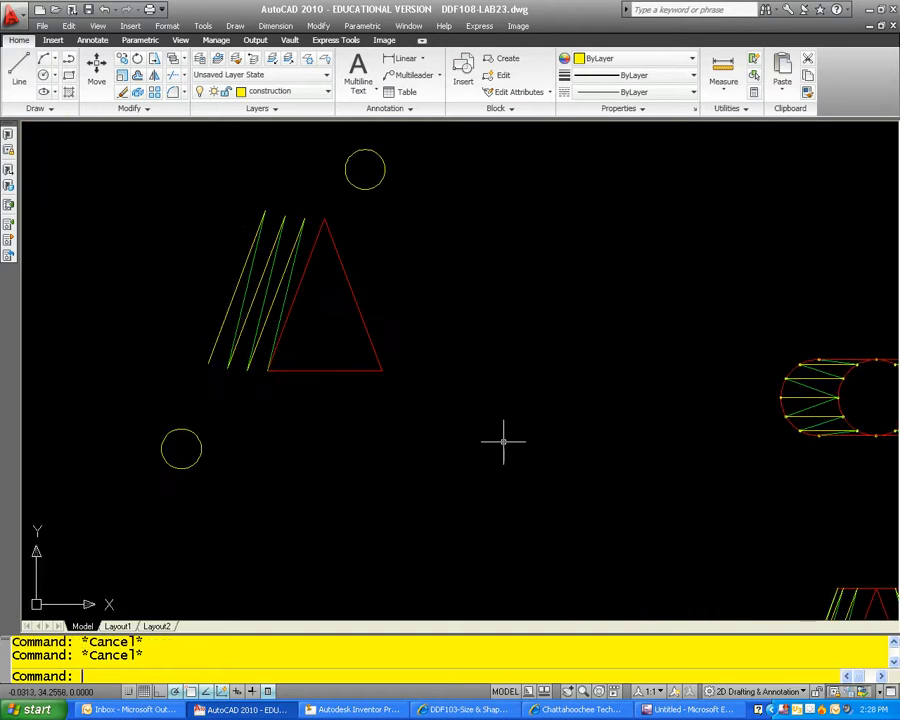
{"action": "type", "text": "mirro"}
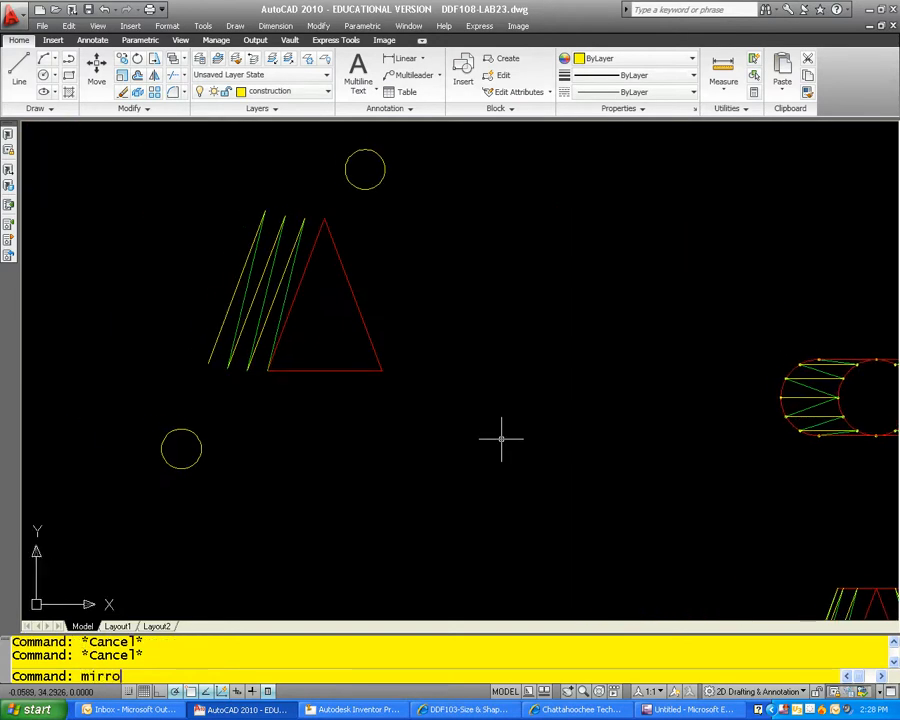
{"action": "type", "text": "r"}
{"action": "key", "text": "Return"}
{"action": "scroll", "coordinate": [285, 196], "scroll_direction": "up", "scroll_amount": 3}
{"action": "left_click", "coordinate": [316, 256]}
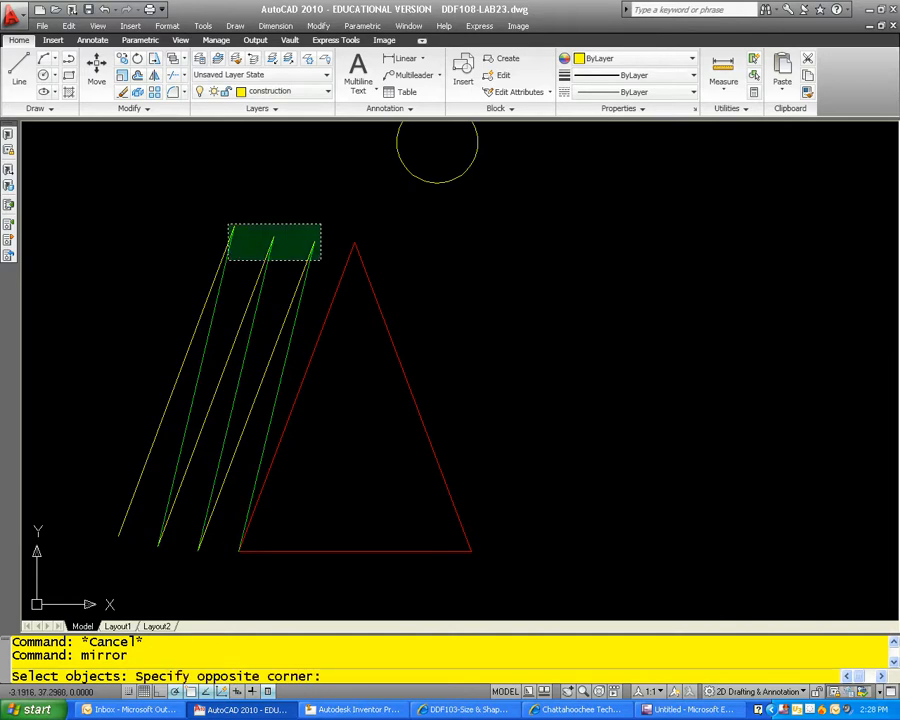
{"action": "left_click", "coordinate": [191, 213]}
{"action": "key", "text": "Return"}
{"action": "left_click", "coordinate": [120, 533]}
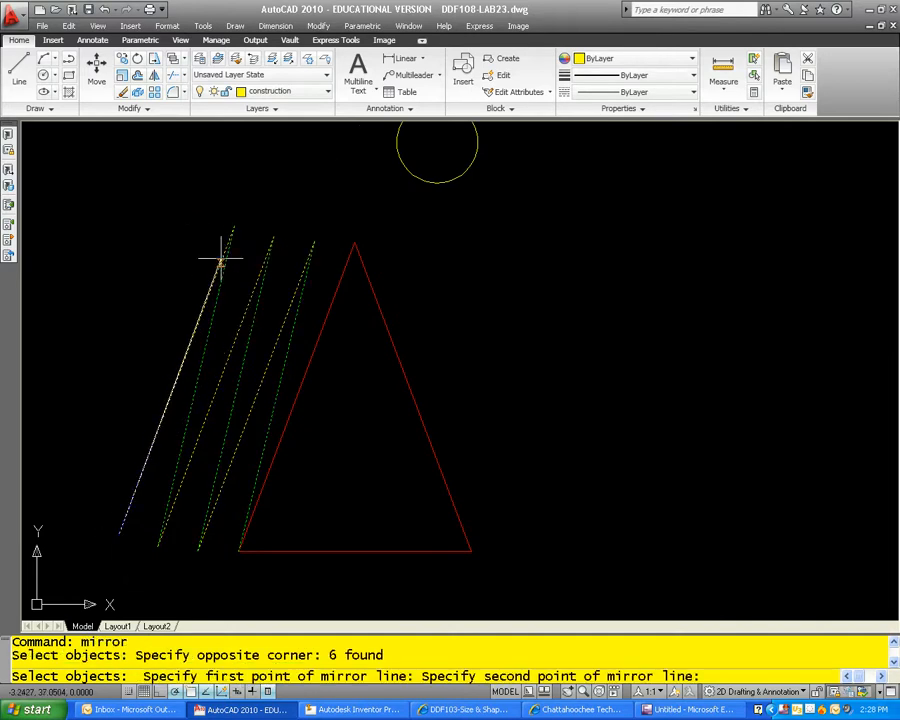
{"action": "left_click", "coordinate": [234, 226]}
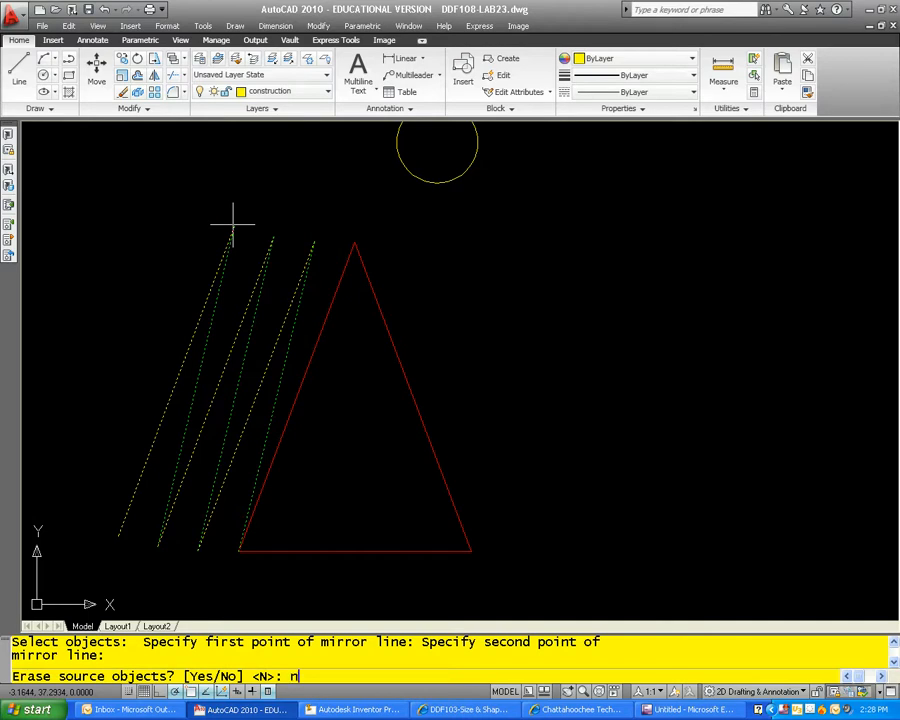
{"action": "type", "text": "n"}
{"action": "key", "text": "Return"}
Step: Copy the pattern's red triangle from its apex to the empty space below the development
{"action": "scroll", "coordinate": [235, 221], "scroll_direction": "down", "scroll_amount": 6}
{"action": "mouse_move", "coordinate": [357, 295]}
{"action": "middle_mouse_down"}
{"action": "mouse_move", "coordinate": [388, 314]}
{"action": "mouse_move", "coordinate": [357, 312]}
{"action": "middle_mouse_up"}
{"action": "key", "text": "Escape"}
{"action": "key", "text": "Escape"}
{"action": "type", "text": "cp"}
{"action": "key", "text": "Return"}
{"action": "left_click", "coordinate": [328, 348]}
{"action": "left_click", "coordinate": [306, 321]}
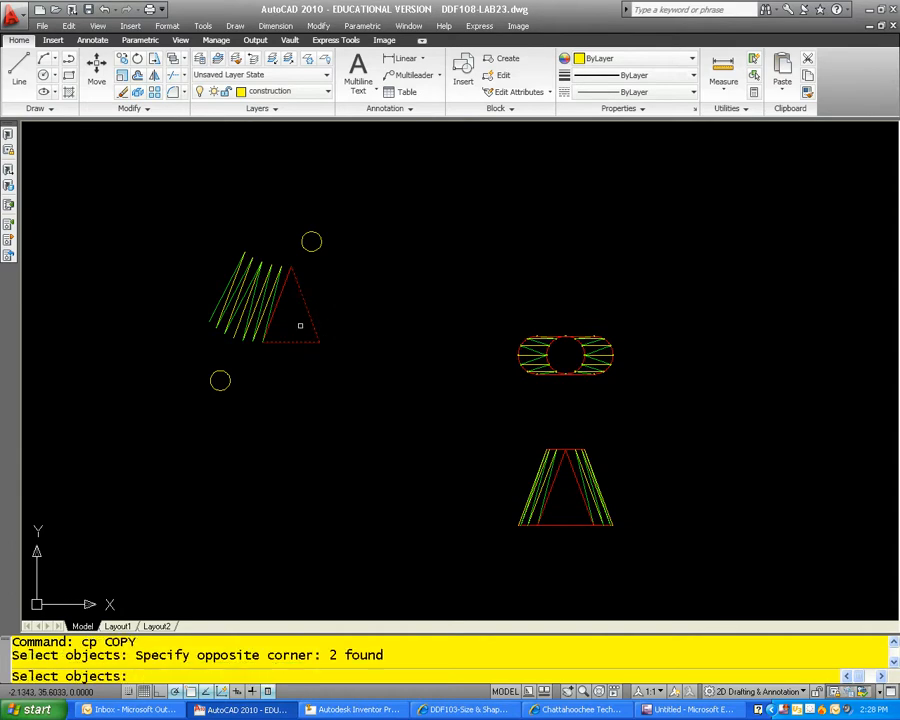
{"action": "left_click", "coordinate": [287, 284]}
{"action": "key", "text": "Return"}
{"action": "left_click", "coordinate": [292, 259]}
{"action": "left_click", "coordinate": [336, 398]}
{"action": "key", "text": "Escape"}
Step: Try to align the copied triangle's apex with the upper end of the outermost mirrored pattern line
{"action": "scroll", "coordinate": [582, 337], "scroll_direction": "up", "scroll_amount": 3}
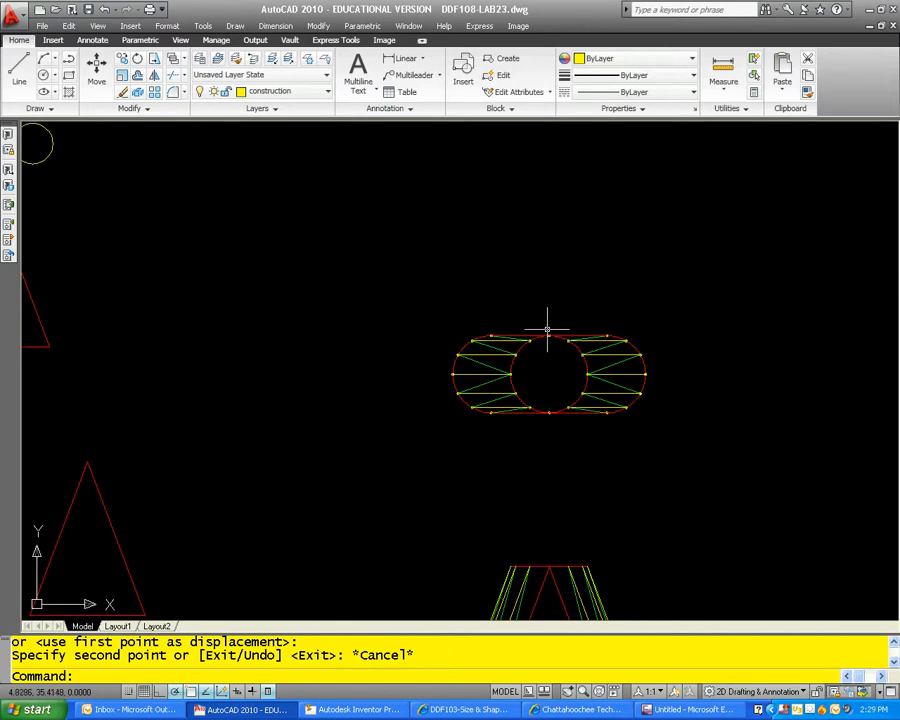
{"action": "scroll", "coordinate": [575, 340], "scroll_direction": "down", "scroll_amount": 4}
{"action": "key", "text": "Escape"}
{"action": "key", "text": "Escape"}
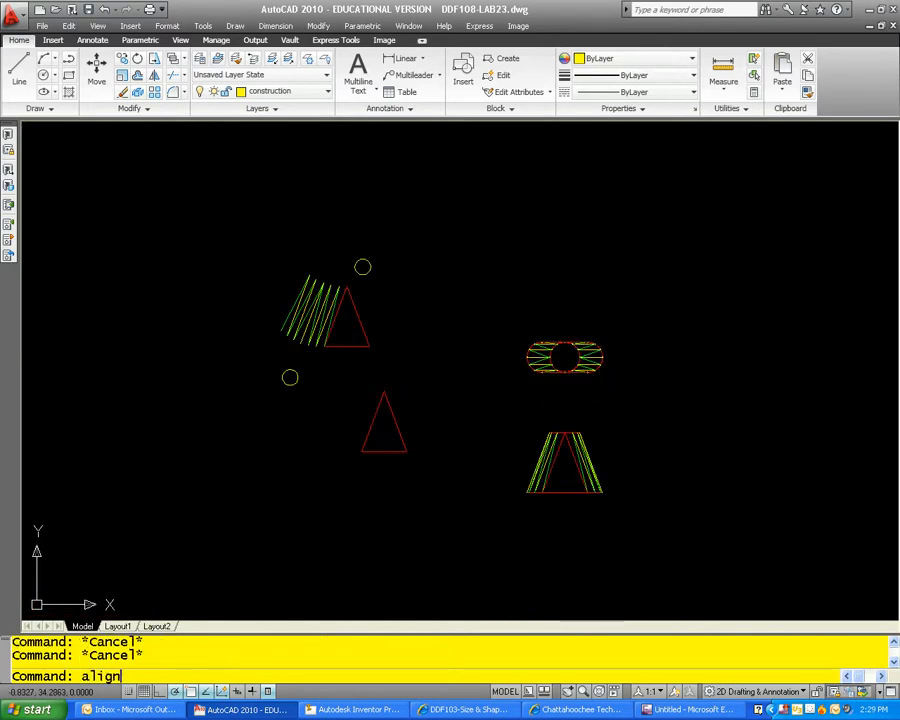
{"action": "key", "text": "Return"}
{"action": "left_click", "coordinate": [440, 484]}
{"action": "left_click", "coordinate": [354, 383]}
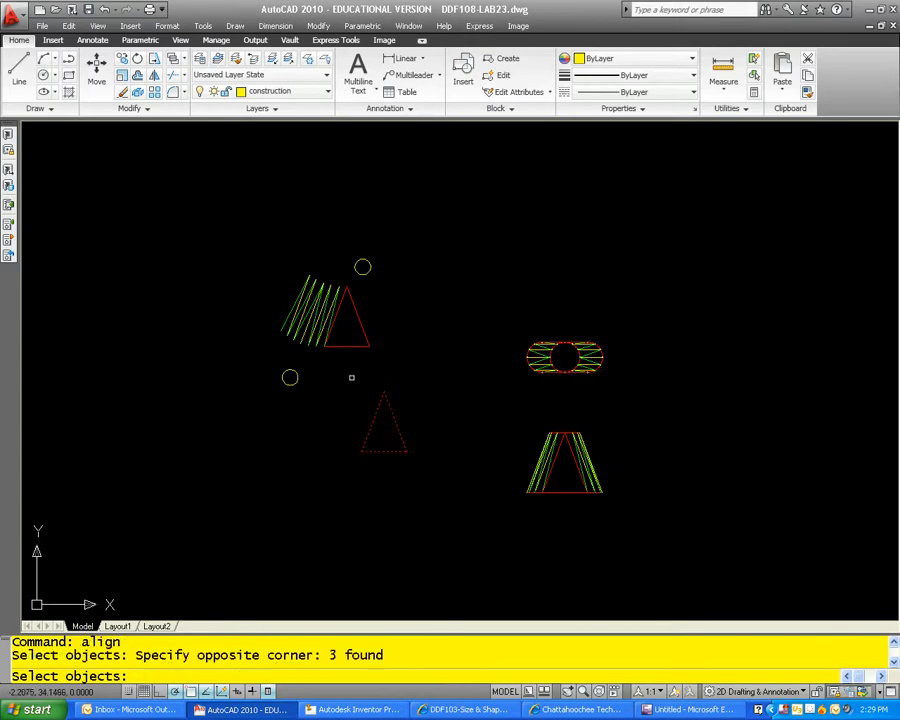
{"action": "key", "text": "Return"}
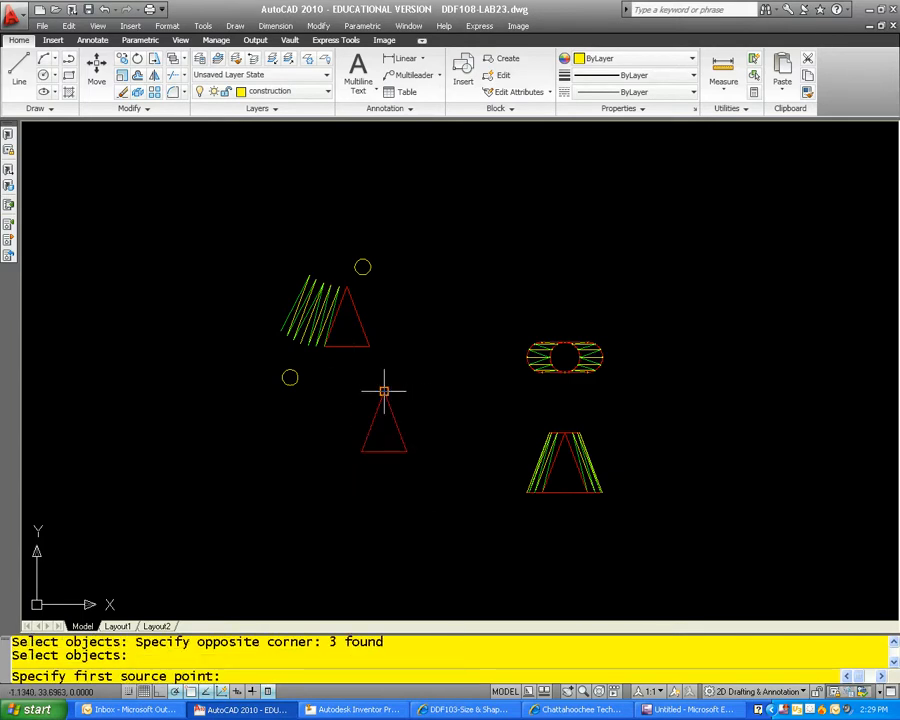
{"action": "left_click", "coordinate": [384, 391]}
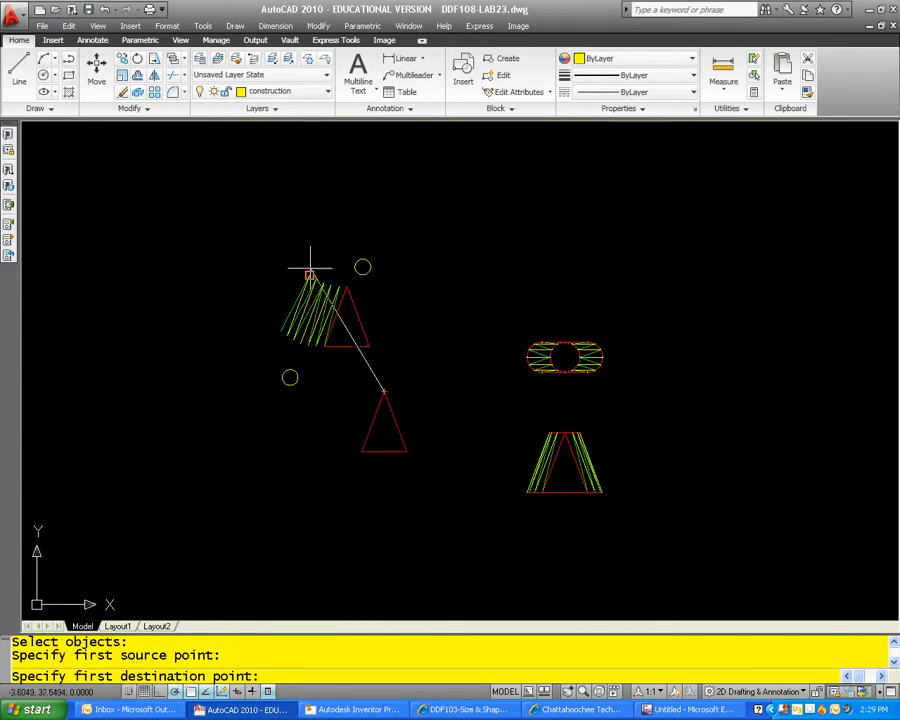
{"action": "scroll", "coordinate": [312, 267], "scroll_direction": "up", "scroll_amount": 5}
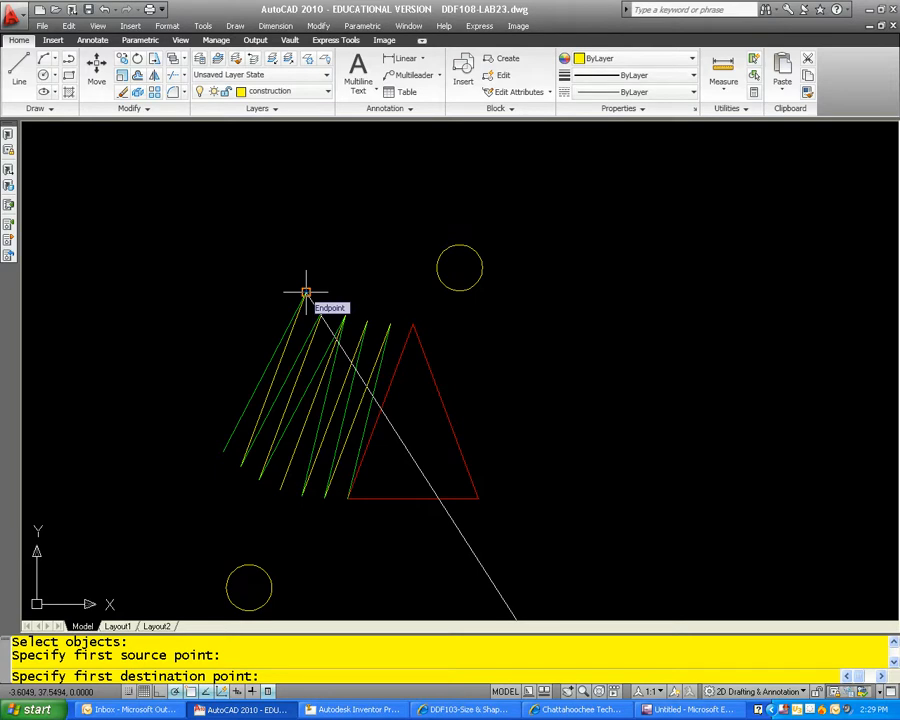
{"action": "key", "text": "Escape"}
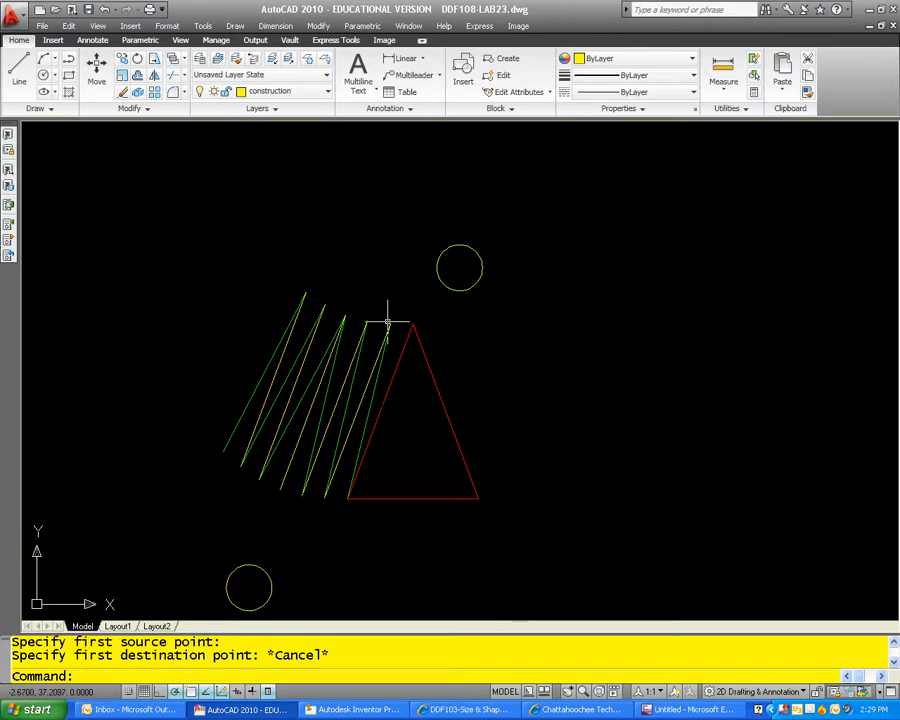
{"action": "scroll", "coordinate": [390, 330], "scroll_direction": "down", "scroll_amount": 3}
{"action": "key", "text": "Escape"}
Step: Erase the copied red triangle below the pattern development
{"action": "left_click", "coordinate": [478, 530]}
{"action": "left_click", "coordinate": [385, 425]}
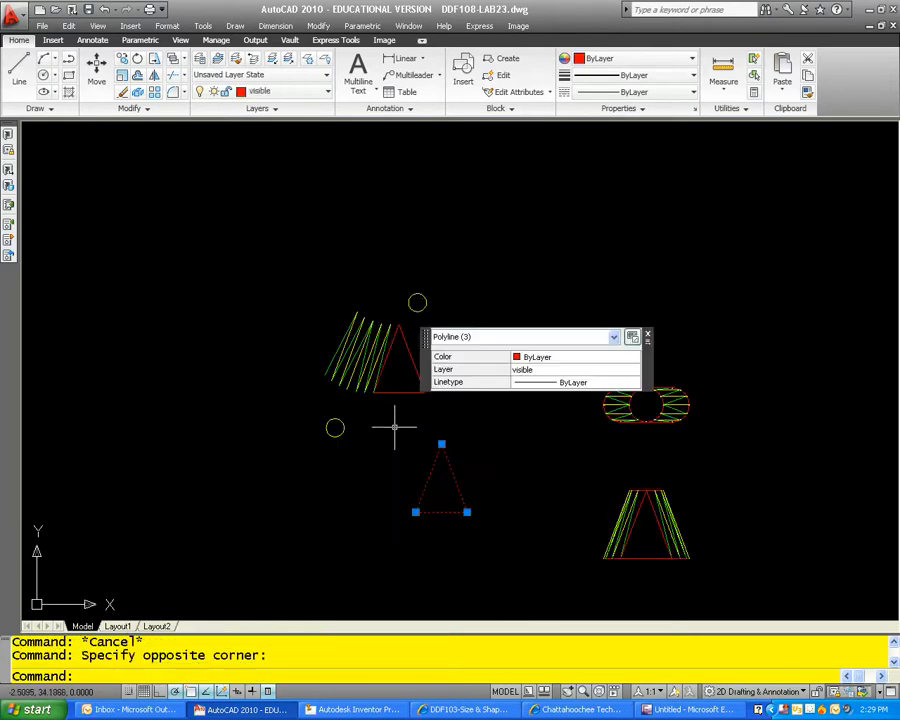
{"action": "type", "text": "e"}
{"action": "key", "text": "Return"}
{"action": "middle_click_drag", "start_coordinate": [476, 416], "coordinate": [447, 417]}
{"action": "scroll", "coordinate": [350, 362], "scroll_direction": "up", "scroll_amount": 6}
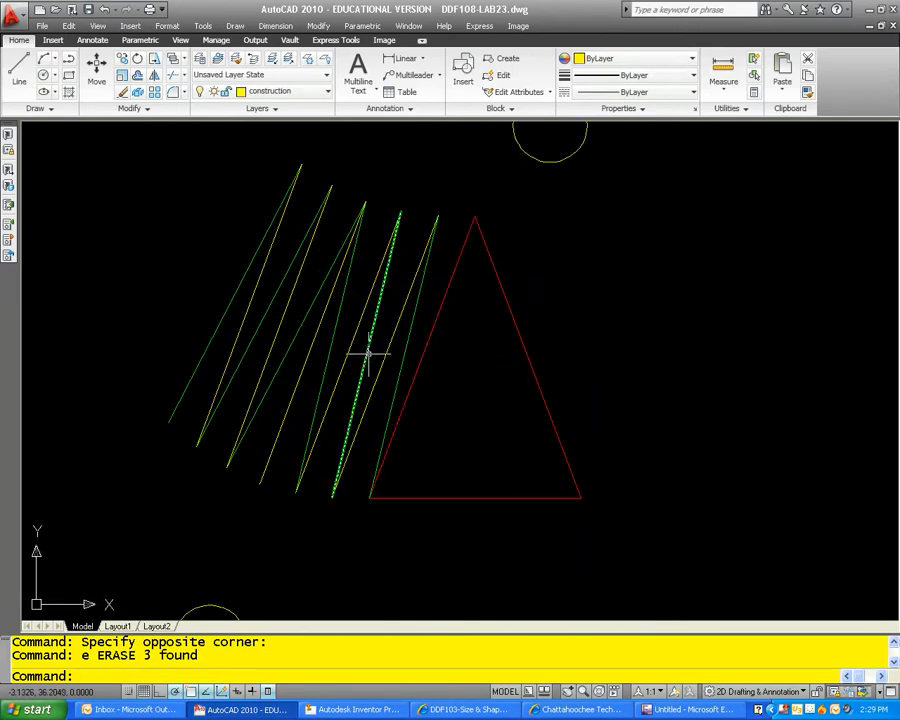
{"action": "key", "text": "Escape"}
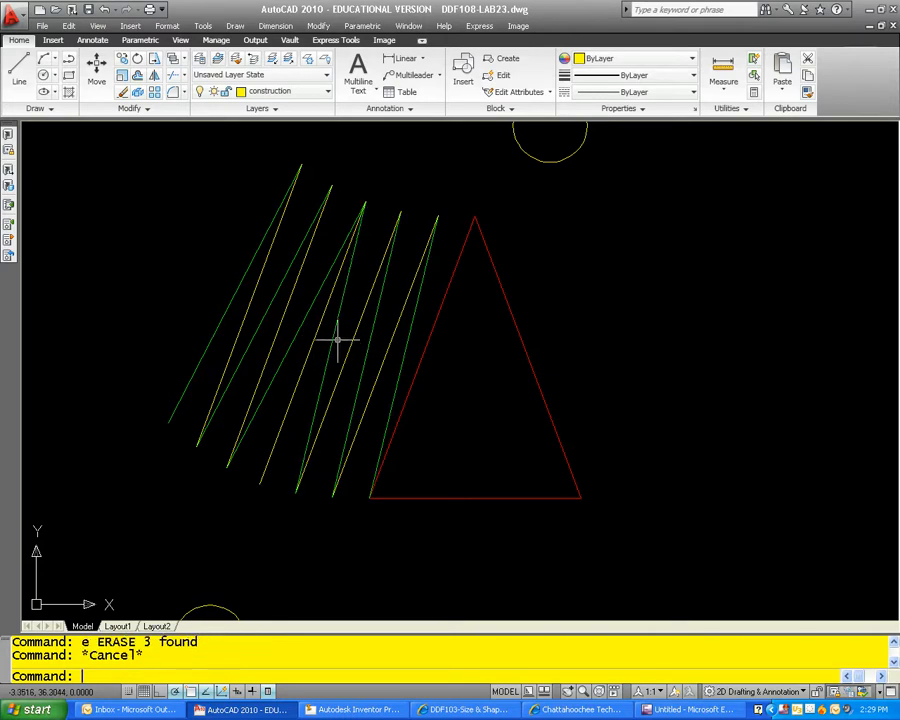
{"action": "middle_click_drag", "start_coordinate": [335, 338], "coordinate": [472, 381]}
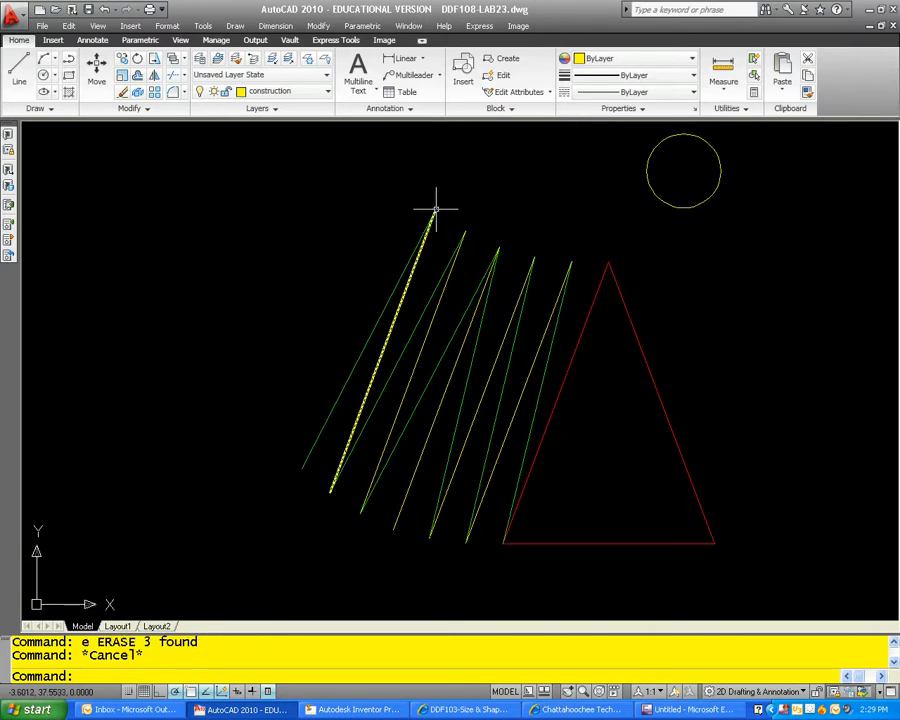
{"action": "scroll", "coordinate": [304, 428], "scroll_direction": "down", "scroll_amount": 6}
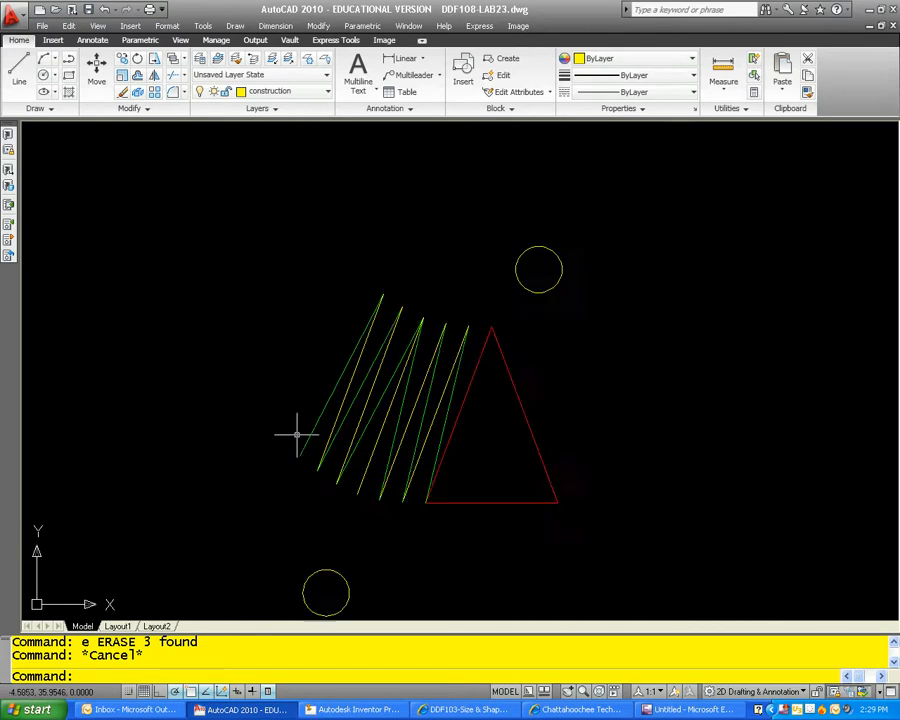
{"action": "mouse_move", "coordinate": [349, 432]}
{"action": "middle_mouse_down"}
{"action": "mouse_move", "coordinate": [298, 330]}
{"action": "mouse_move", "coordinate": [299, 339]}
{"action": "middle_mouse_up"}
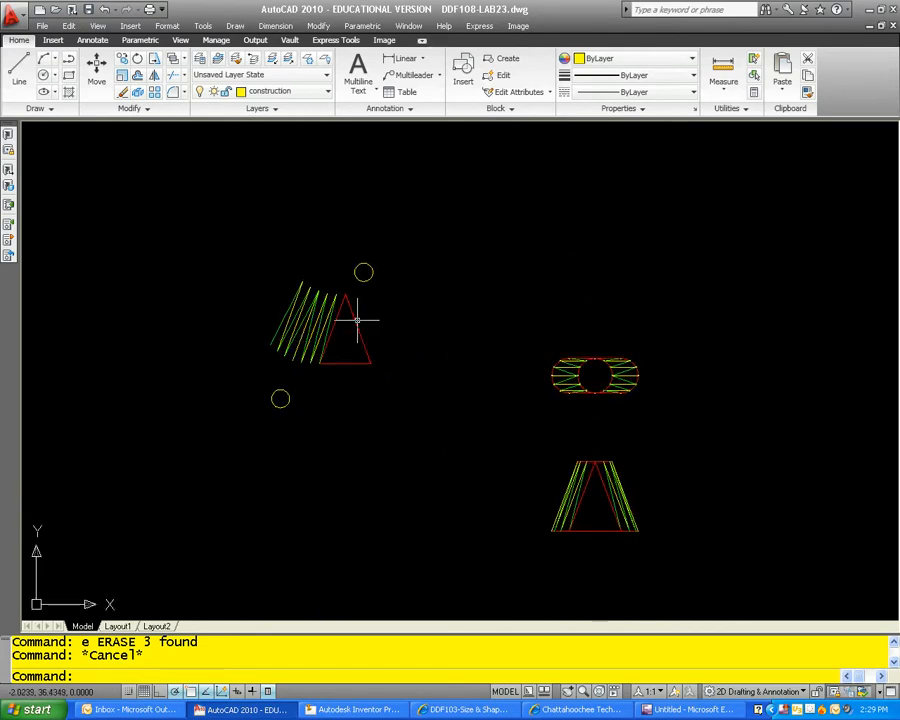
Step: Check the length of the outermost left yellow pattern line in its properties
{"action": "key", "text": "Escape"}
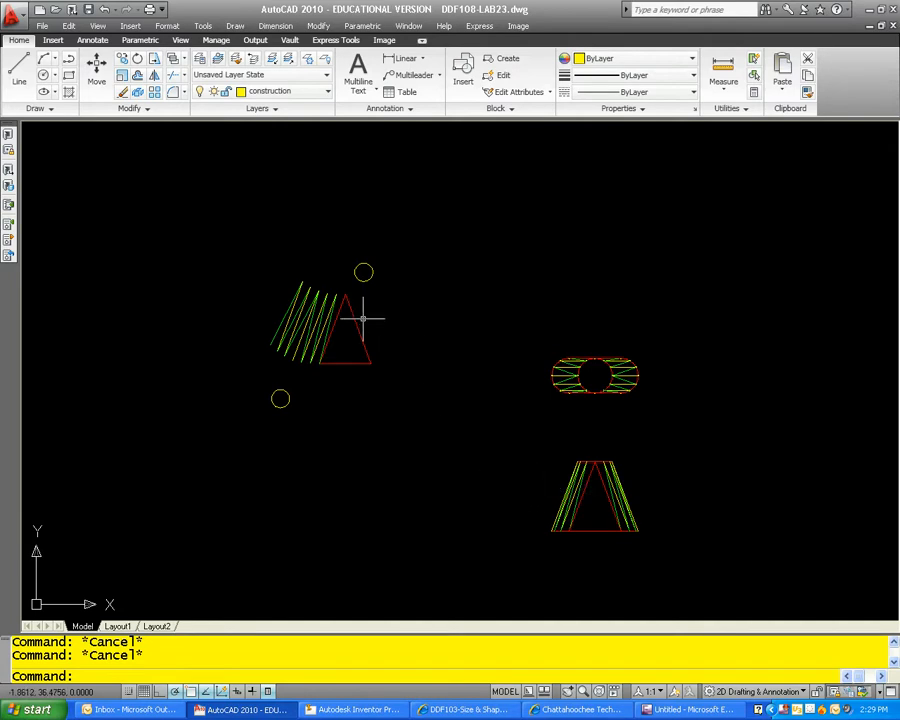
{"action": "scroll", "coordinate": [274, 320], "scroll_direction": "up", "scroll_amount": 3}
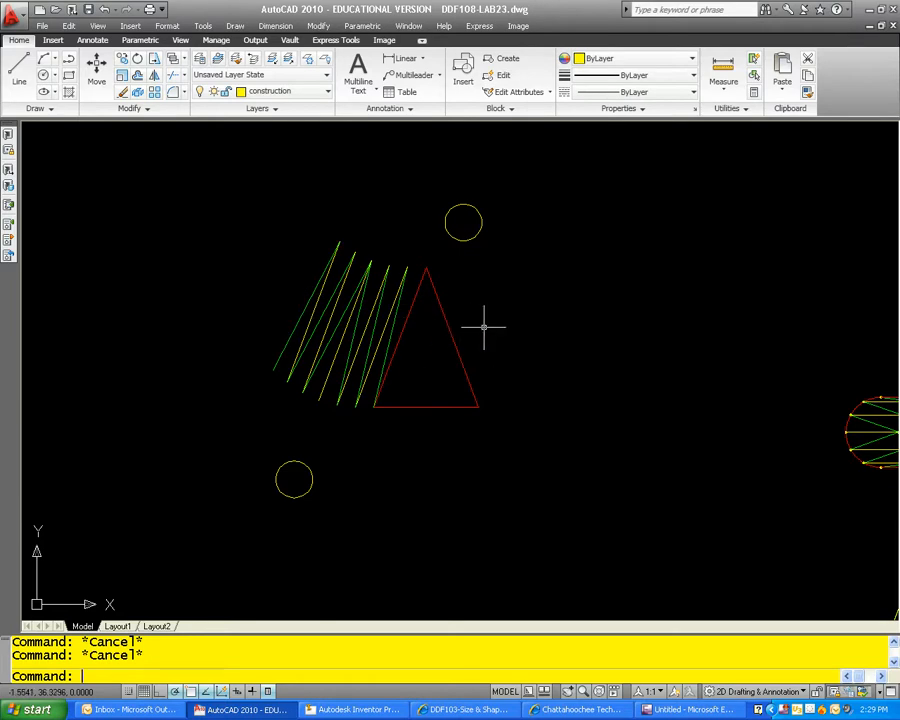
{"action": "key", "text": "Escape"}
{"action": "left_click", "coordinate": [318, 287]}
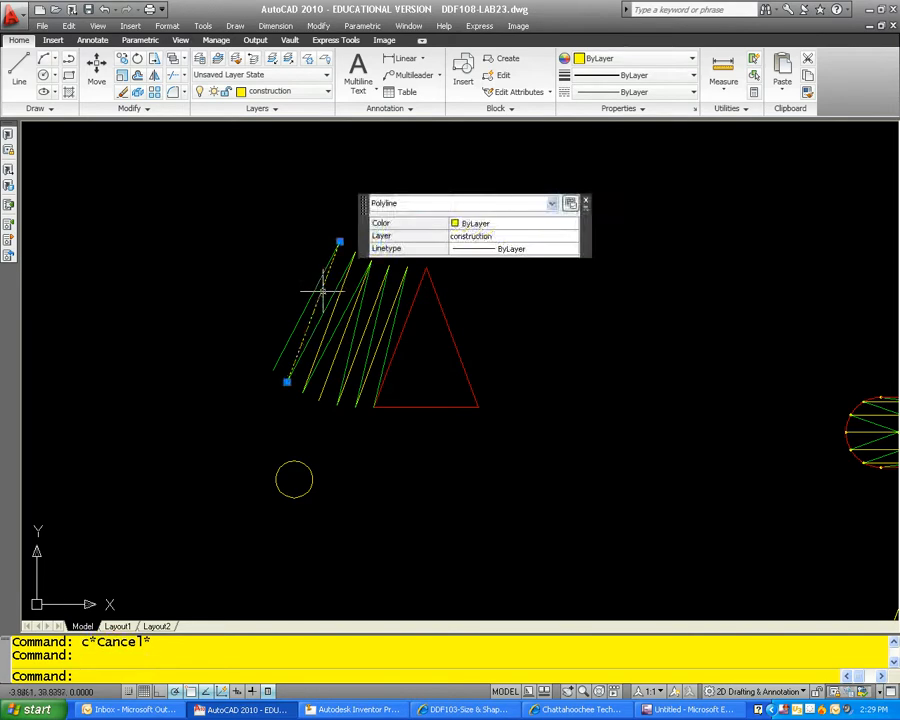
{"action": "right_click", "coordinate": [322, 290]}
{"action": "left_click", "coordinate": [481, 661]}
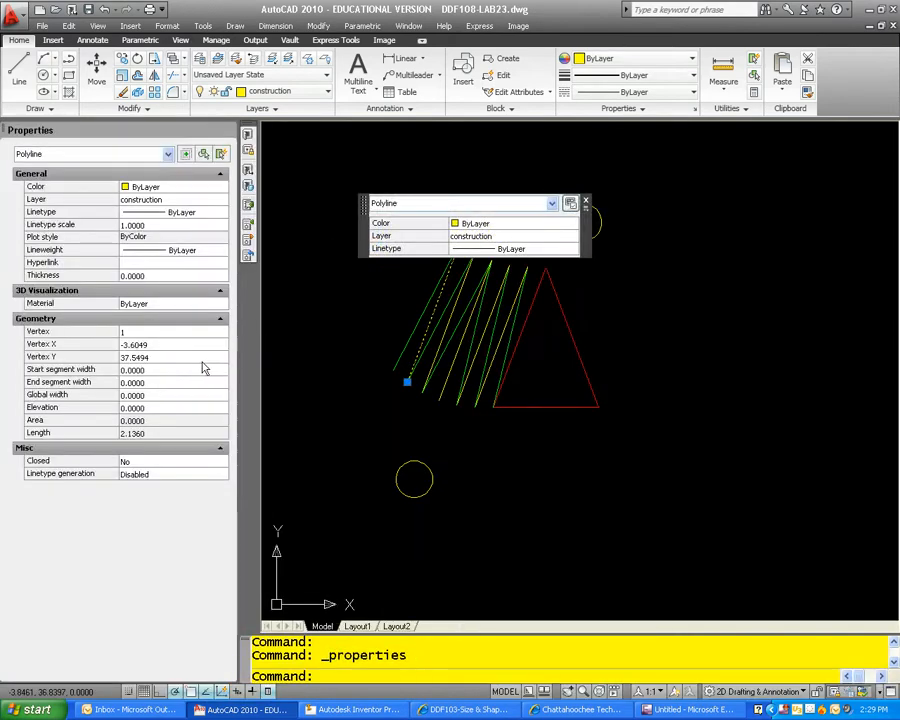
{"action": "key", "text": "Escape"}
{"action": "left_click", "coordinate": [229, 131]}
{"action": "key", "text": "Escape"}
Step: Draw a circle of radius 2.136 centred on the lower end of the outermost left green pattern line
{"action": "type", "text": "c"}
{"action": "key", "text": "Return"}
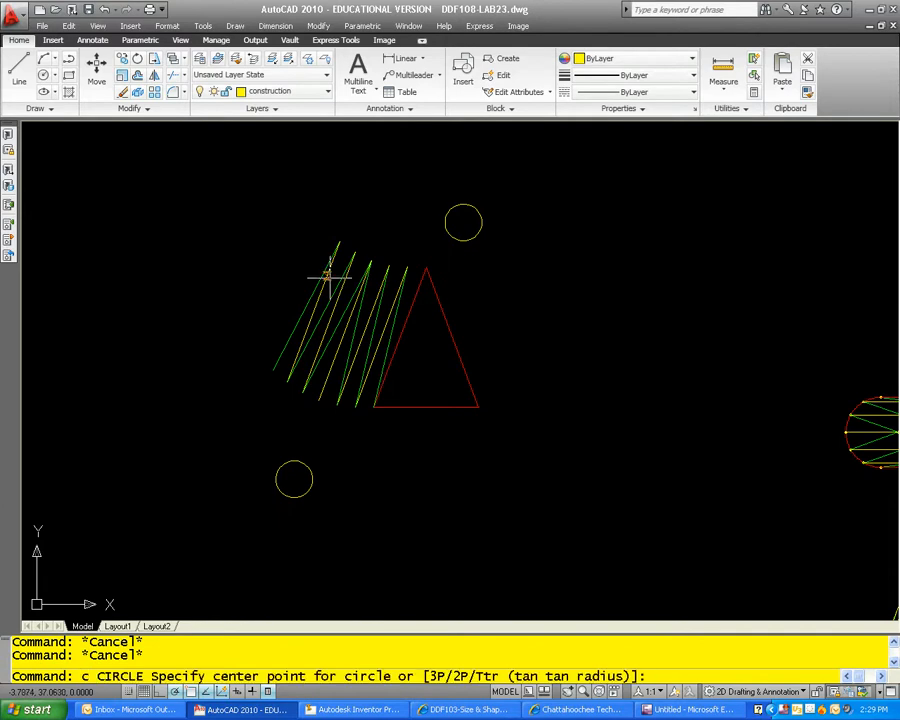
{"action": "left_click", "coordinate": [273, 370]}
{"action": "type", "text": "2.13"}
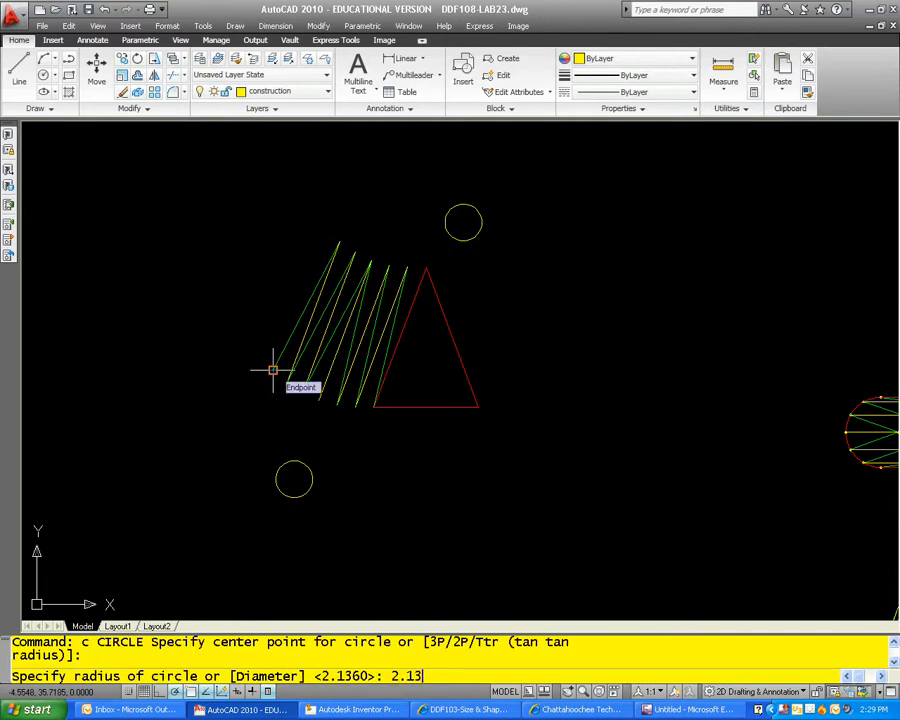
{"action": "type", "text": "6"}
{"action": "key", "text": "Return"}
{"action": "key", "text": "Escape"}
{"action": "key", "text": "Escape"}
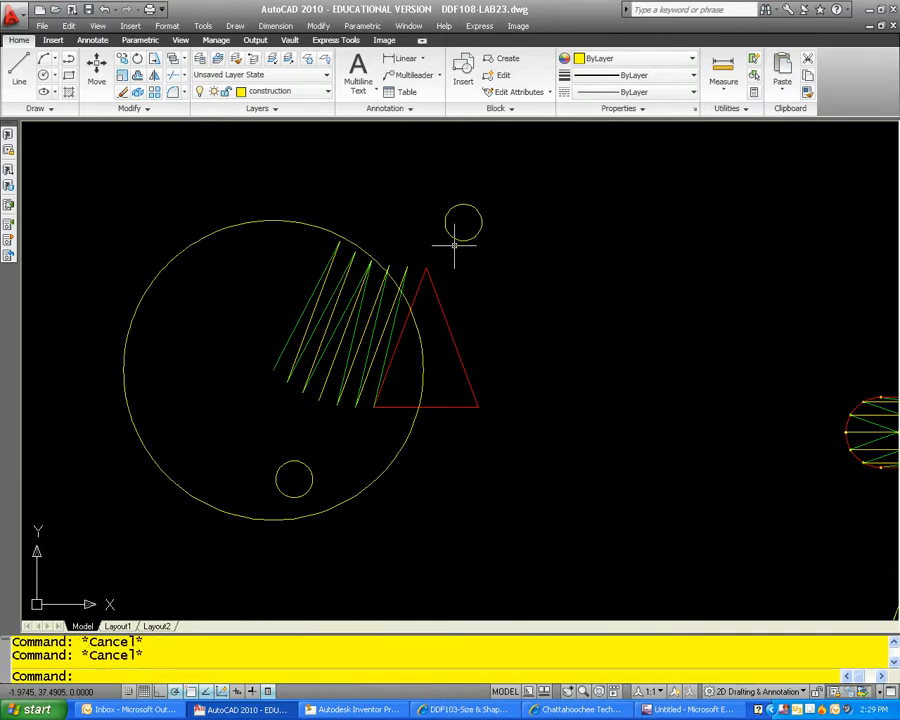
Step: Move the small circle above the red triangle by its centre to the upper end of the outermost left pattern line
{"action": "key", "text": "Return"}
{"action": "left_click", "coordinate": [484, 231]}
{"action": "left_click", "coordinate": [469, 224]}
{"action": "key", "text": "Return"}
{"action": "left_click", "coordinate": [463, 222]}
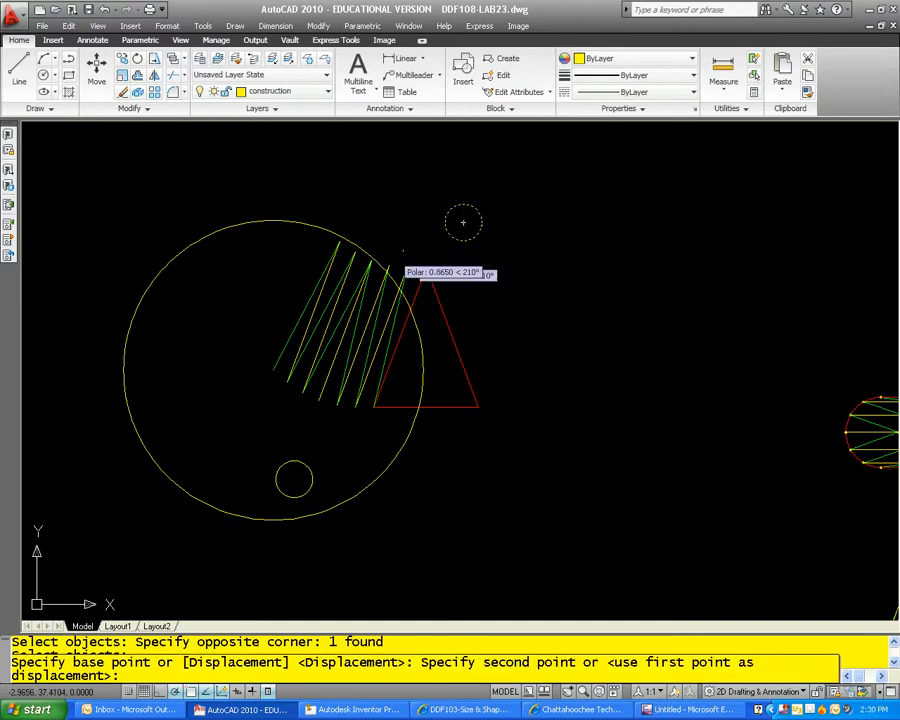
{"action": "scroll", "coordinate": [338, 228], "scroll_direction": "up", "scroll_amount": 6}
{"action": "left_click", "coordinate": [338, 287]}
{"action": "key", "text": "Escape"}
{"action": "scroll", "coordinate": [405, 300], "scroll_direction": "down", "scroll_amount": 5}
{"action": "key", "text": "Escape"}
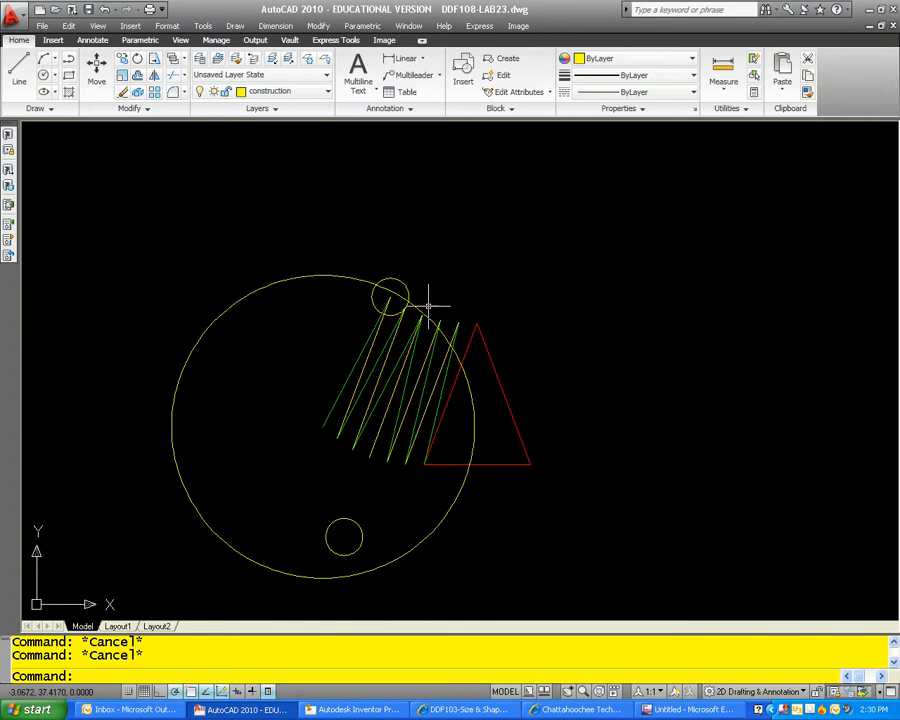
{"action": "scroll", "coordinate": [374, 283], "scroll_direction": "up", "scroll_amount": 5}
{"action": "scroll", "coordinate": [321, 287], "scroll_direction": "down", "scroll_amount": 2}
{"action": "middle_click_drag", "start_coordinate": [321, 287], "coordinate": [319, 281]}
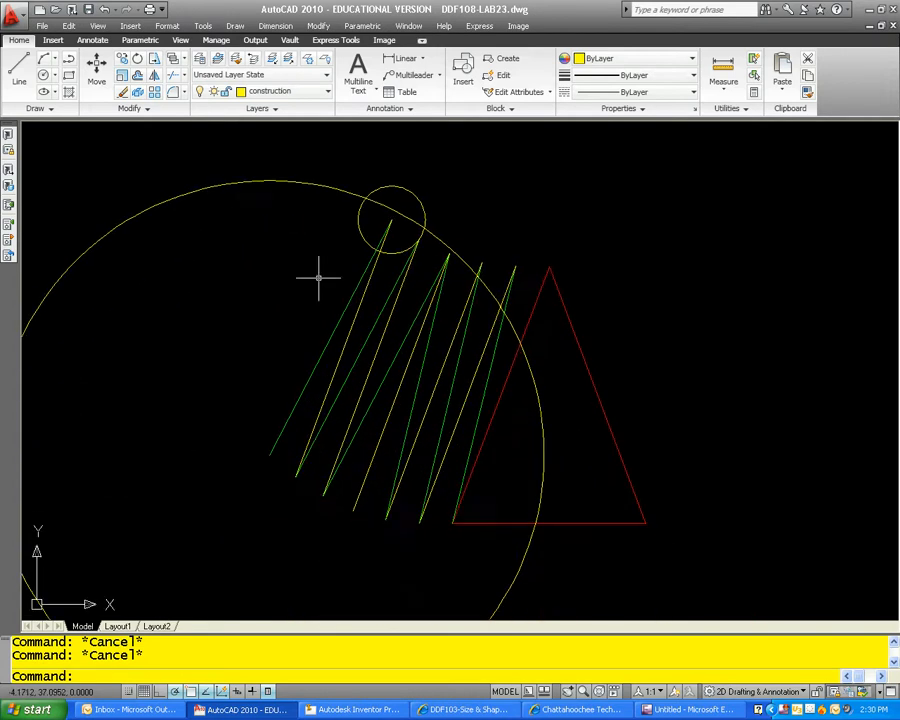
Step: Copy the pattern's red triangle from its apex to the empty space below the large circle
{"action": "scroll", "coordinate": [369, 207], "scroll_direction": "down", "scroll_amount": 4}
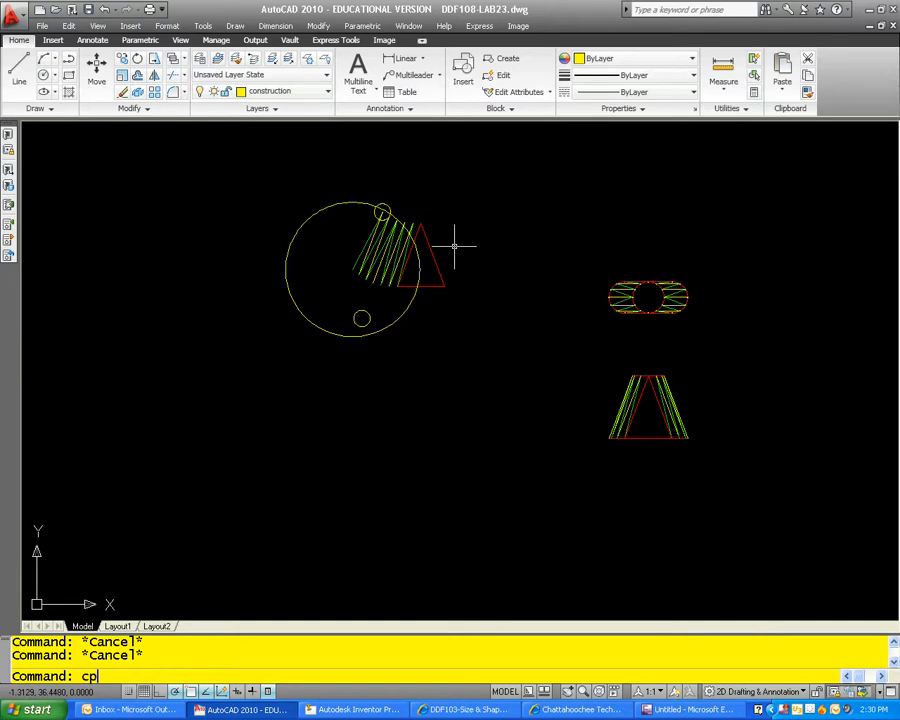
{"action": "key", "text": "Return"}
{"action": "left_click", "coordinate": [452, 287]}
{"action": "left_click", "coordinate": [431, 256]}
{"action": "key", "text": "Return"}
{"action": "left_click", "coordinate": [420, 226]}
{"action": "left_click", "coordinate": [421, 378]}
{"action": "key", "text": "Escape"}
{"action": "key", "text": "Escape"}
{"action": "key", "text": "Escape"}
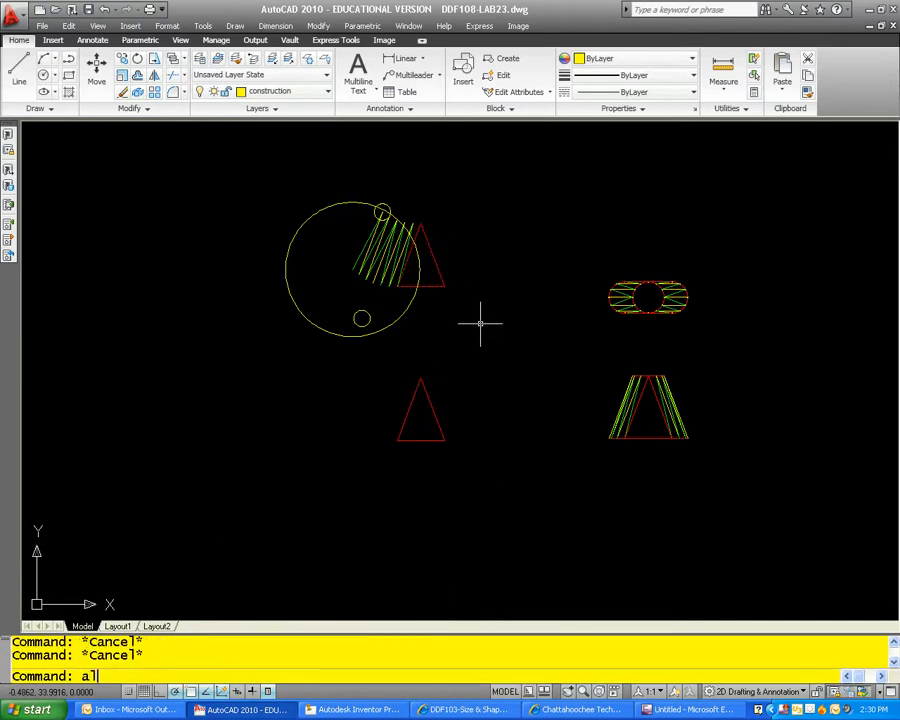
Step: Align the copied triangle's apex with the circles' left intersection and its right base corner with the outermost green line's lower end, without scaling
{"action": "key", "text": "Return"}
{"action": "left_click", "coordinate": [463, 463]}
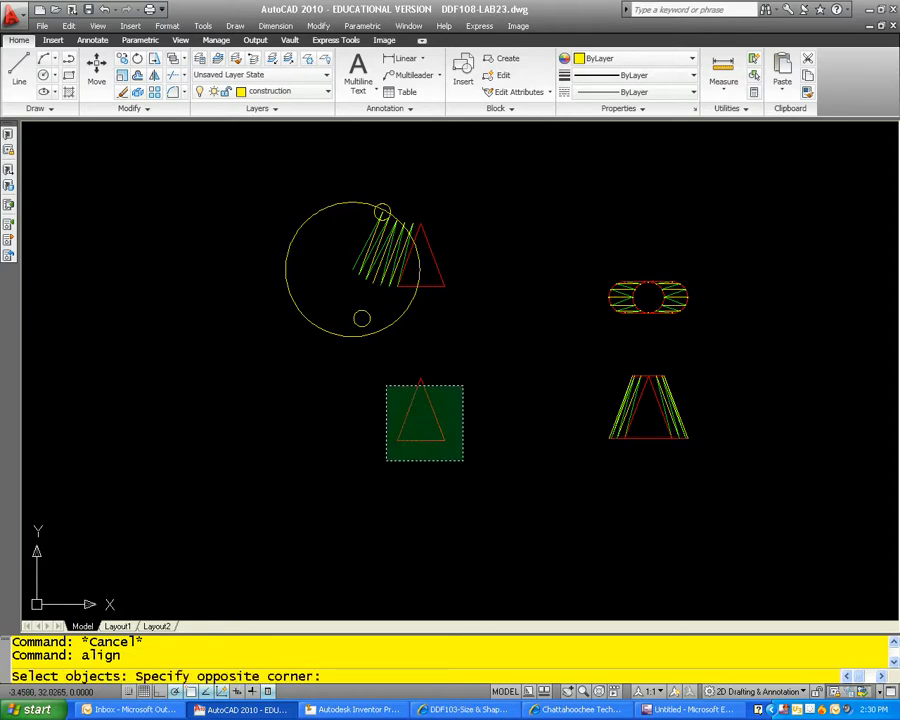
{"action": "left_click", "coordinate": [386, 388]}
{"action": "key", "text": "Return"}
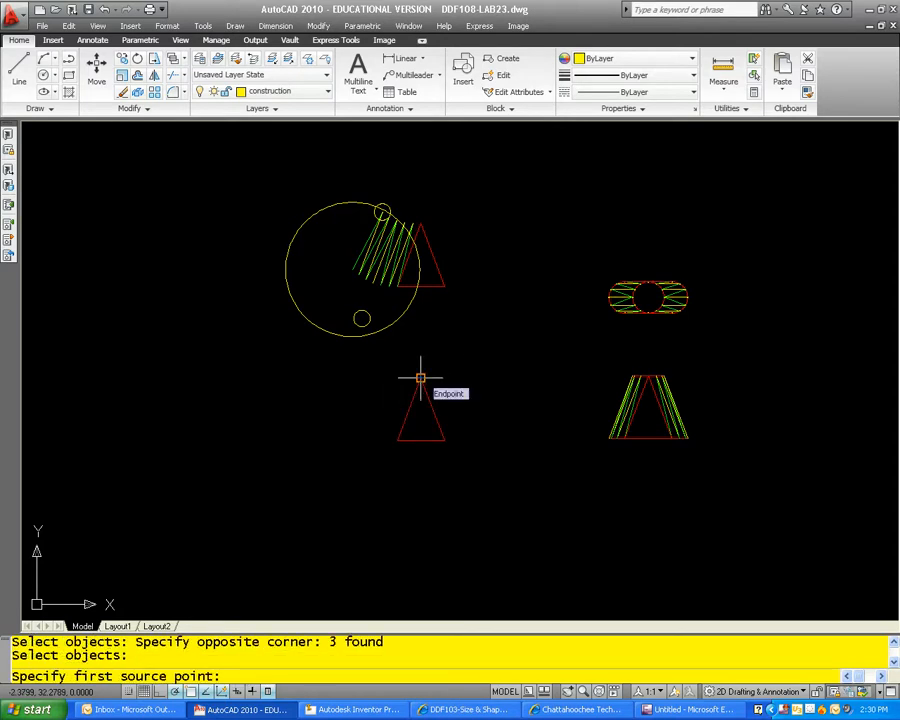
{"action": "left_click", "coordinate": [420, 378]}
{"action": "scroll", "coordinate": [405, 197], "scroll_direction": "up", "scroll_amount": 5}
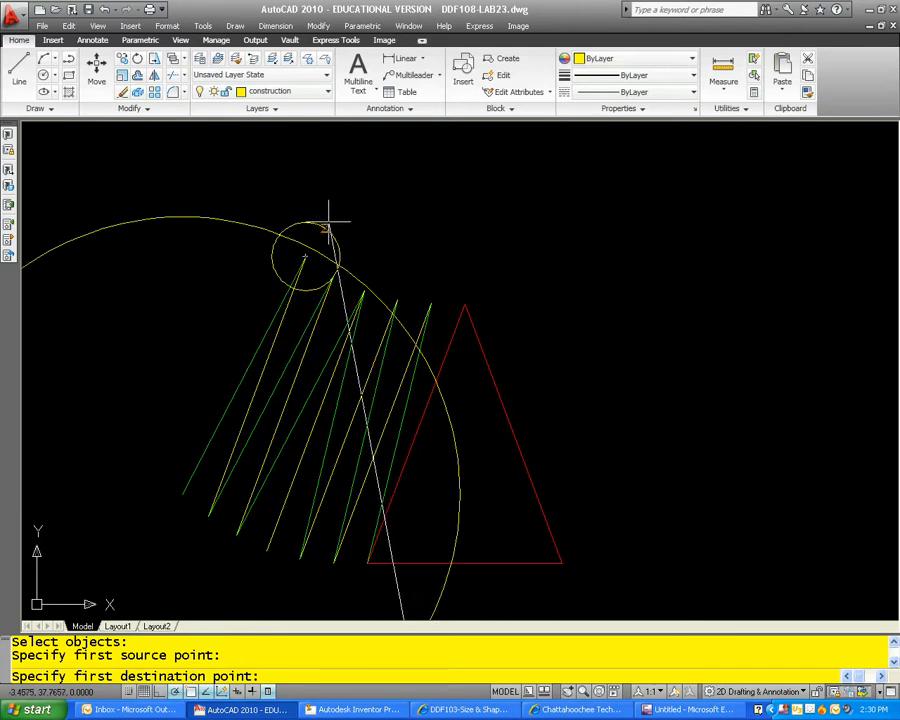
{"action": "scroll", "coordinate": [327, 220], "scroll_direction": "up", "scroll_amount": 3}
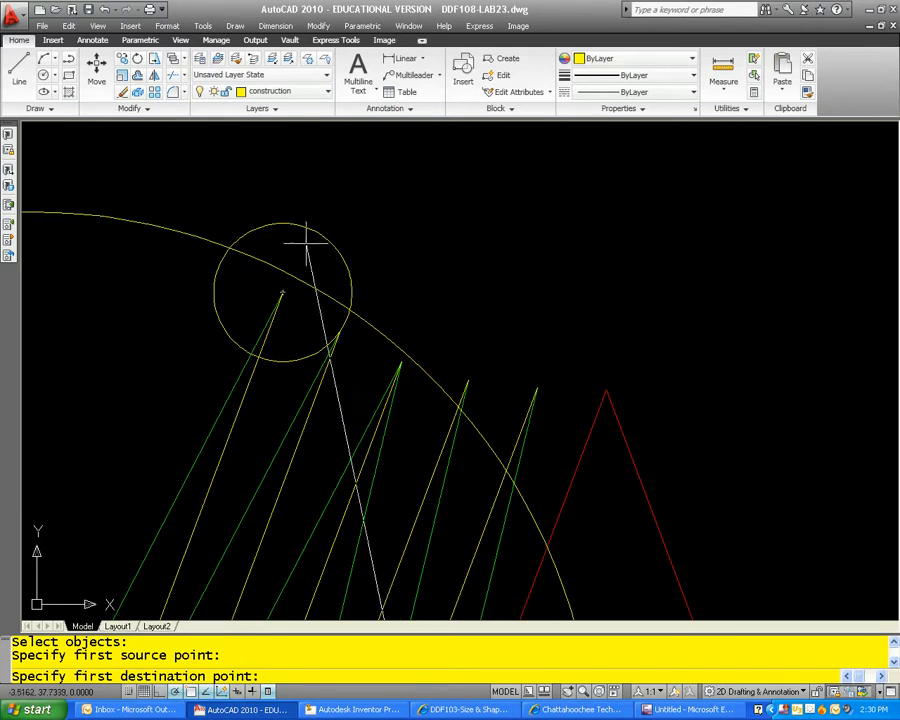
{"action": "left_click", "coordinate": [230, 246]}
{"action": "scroll", "coordinate": [346, 251], "scroll_direction": "down", "scroll_amount": 5}
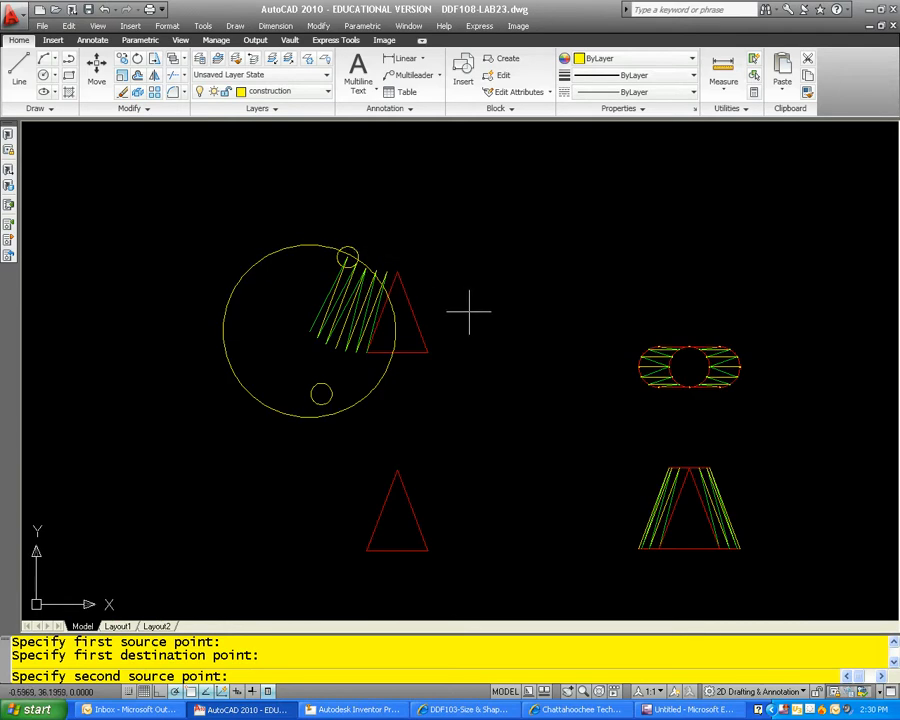
{"action": "left_click", "coordinate": [427, 550]}
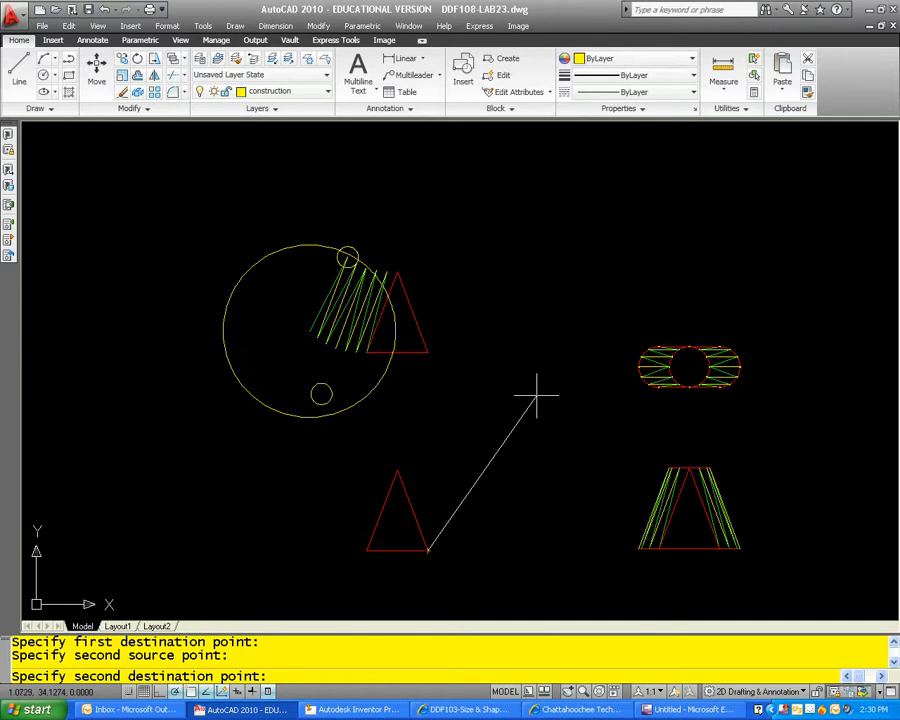
{"action": "scroll", "coordinate": [334, 277], "scroll_direction": "up", "scroll_amount": 5}
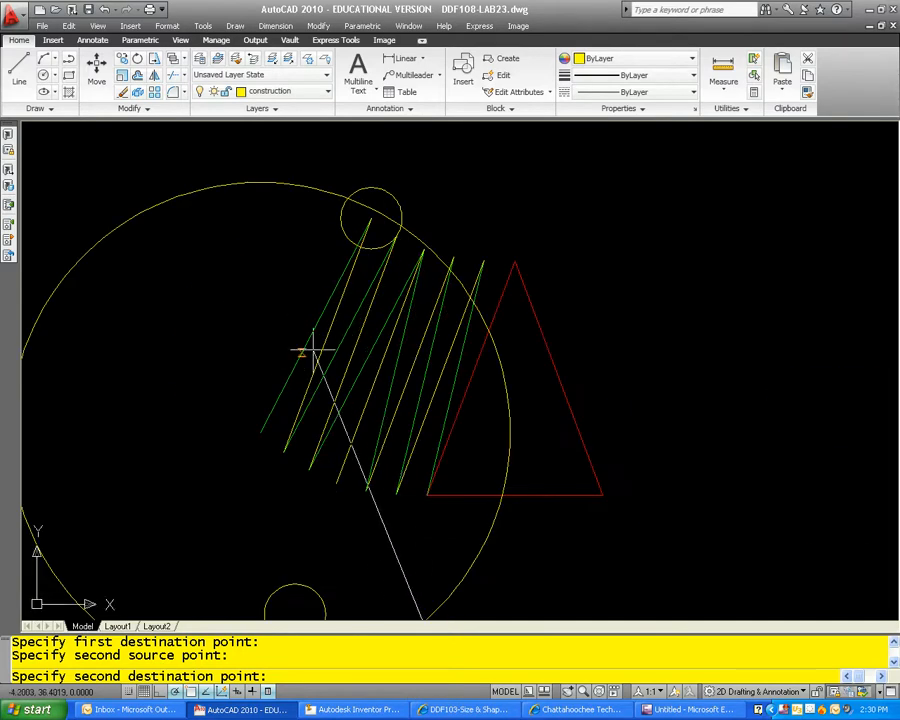
{"action": "left_click", "coordinate": [259, 433]}
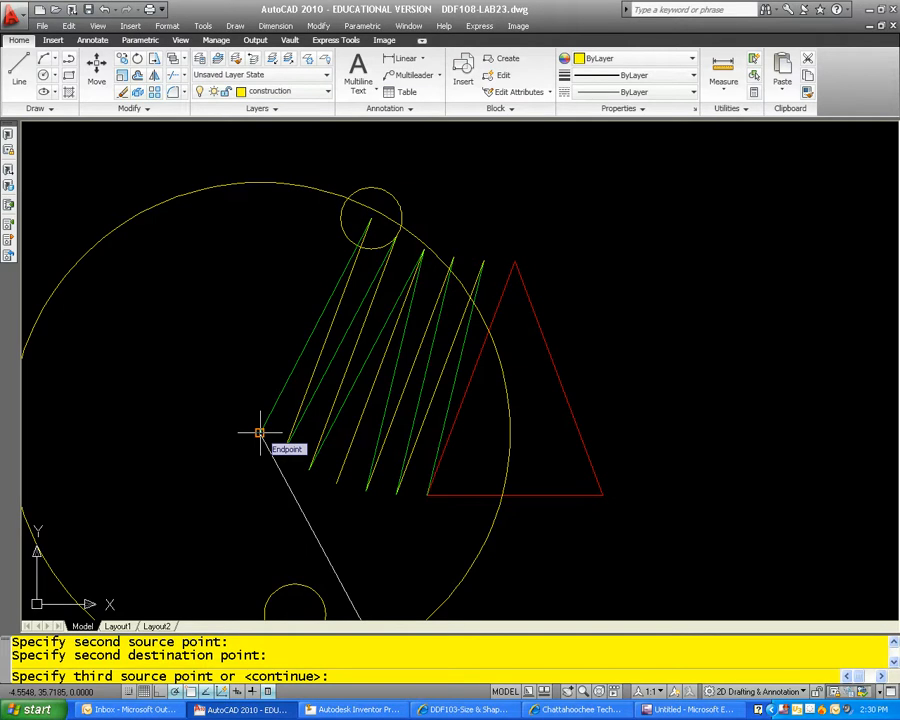
{"action": "key", "text": "Return"}
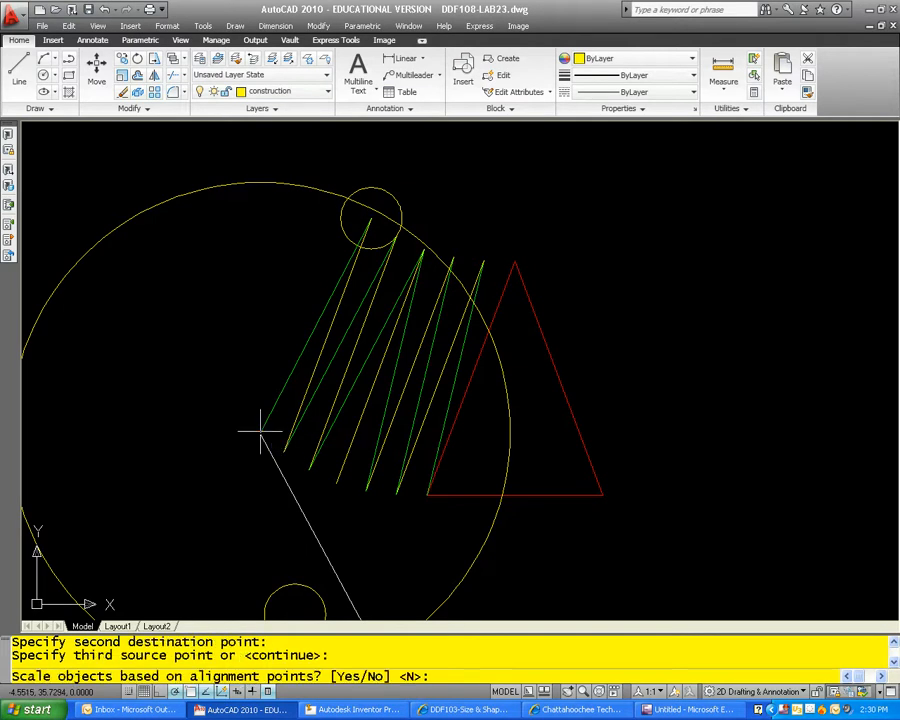
{"action": "key", "text": "Return"}
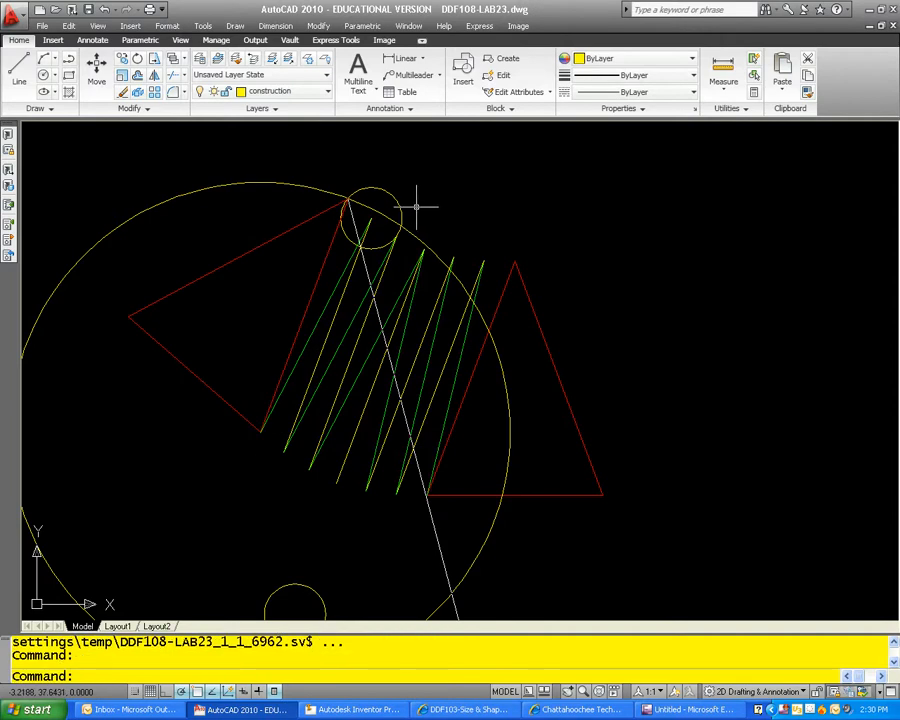
Step: Erase the large construction circle and the small circle at the upper end of the outermost pattern line
{"action": "scroll", "coordinate": [418, 207], "scroll_direction": "down", "scroll_amount": 2}
{"action": "key", "text": "Escape"}
{"action": "key", "text": "Escape"}
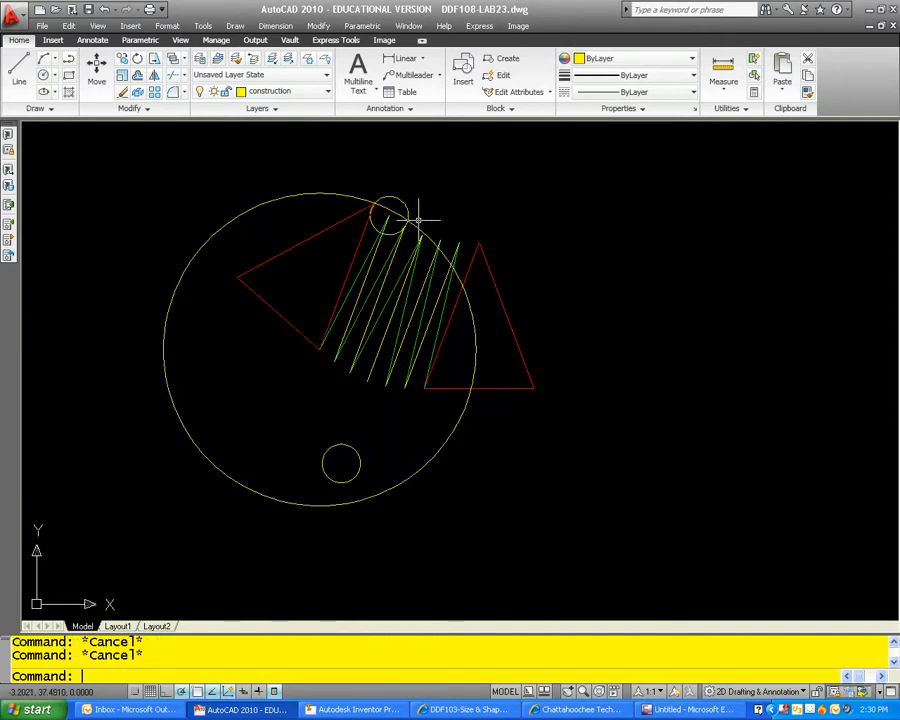
{"action": "left_click", "coordinate": [406, 213]}
{"action": "left_click", "coordinate": [401, 200]}
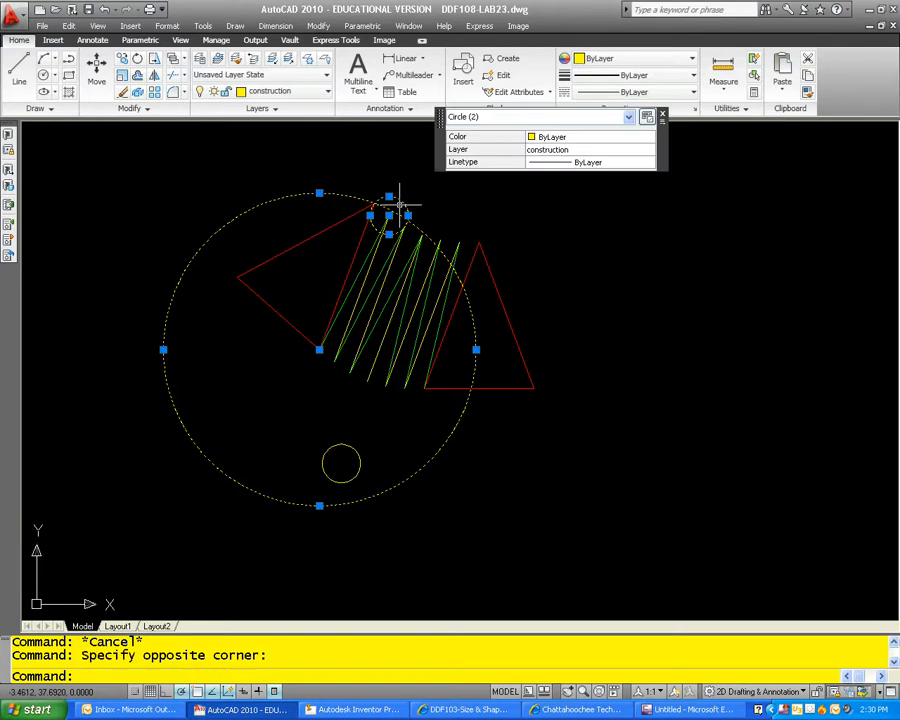
{"action": "key", "text": "space"}
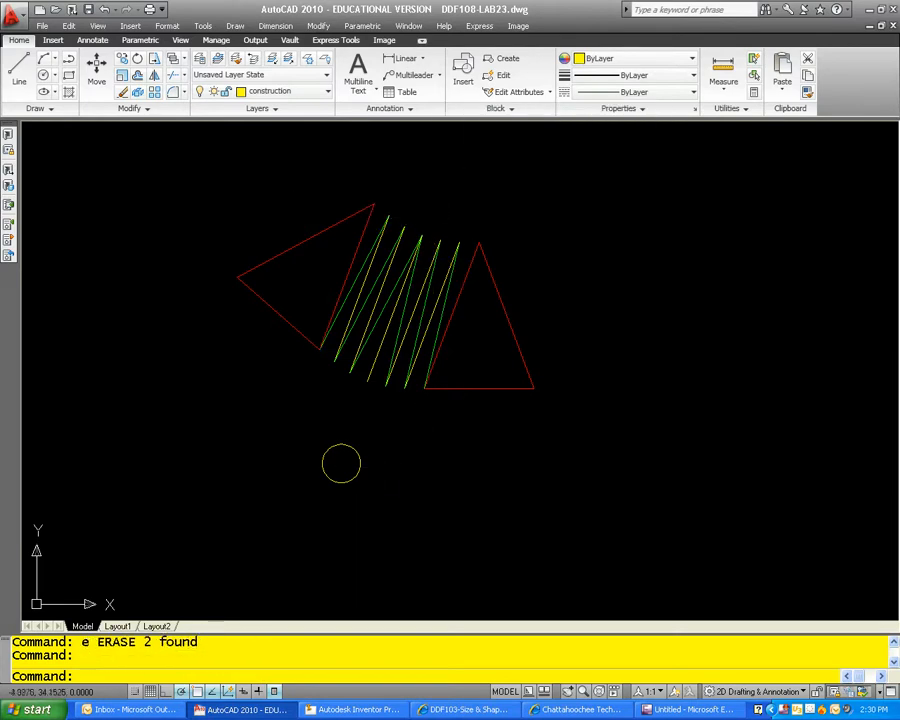
Step: Erase the remaining small construction circle below the pattern development
{"action": "left_click", "coordinate": [360, 463]}
{"action": "double_click", "coordinate": [338, 456]}
{"action": "left_click", "coordinate": [388, 476]}
{"action": "left_click", "coordinate": [388, 476]}
{"action": "type", "text": "e"}
{"action": "key", "text": "space"}
{"action": "key", "text": "Escape"}
{"action": "key", "text": "Escape"}
{"action": "type", "text": "e"}
{"action": "key", "text": "space"}
{"action": "left_click", "coordinate": [428, 488]}
{"action": "left_click", "coordinate": [352, 450]}
{"action": "key", "text": "space"}
Step: Mirror the yellow and green pattern lines about the aligned triangle's axis from its apex perpendicular to its base, keeping the source objects
{"action": "scroll", "coordinate": [405, 458], "scroll_direction": "down", "scroll_amount": 5}
{"action": "middle_click_drag", "start_coordinate": [422, 449], "coordinate": [365, 426]}
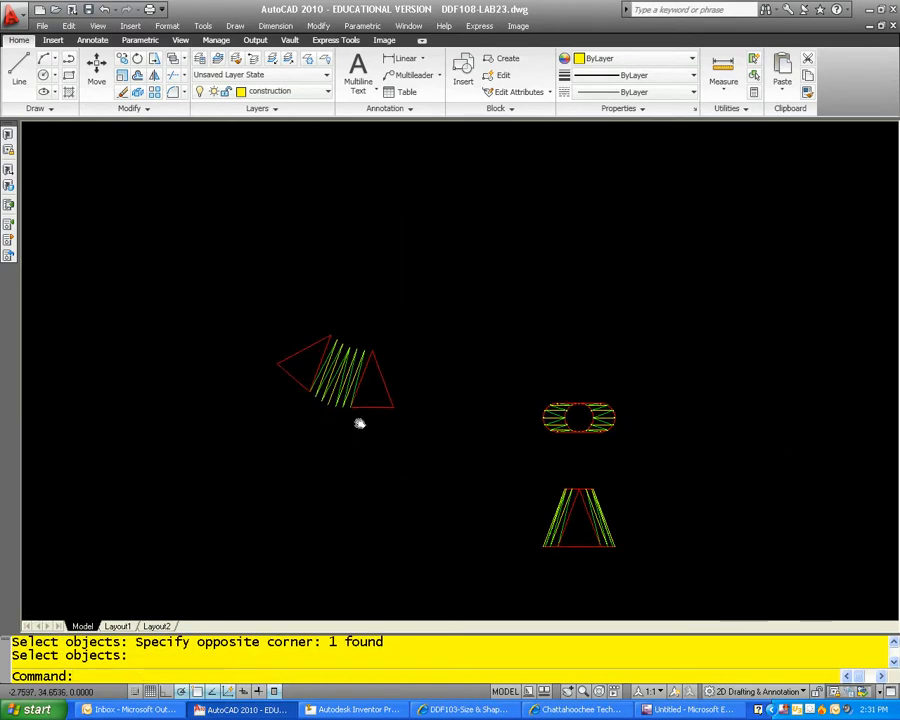
{"action": "scroll", "coordinate": [365, 426], "scroll_direction": "up", "scroll_amount": 1}
{"action": "key", "text": "Escape"}
{"action": "key", "text": "Escape"}
{"action": "scroll", "coordinate": [352, 366], "scroll_direction": "up", "scroll_amount": 1}
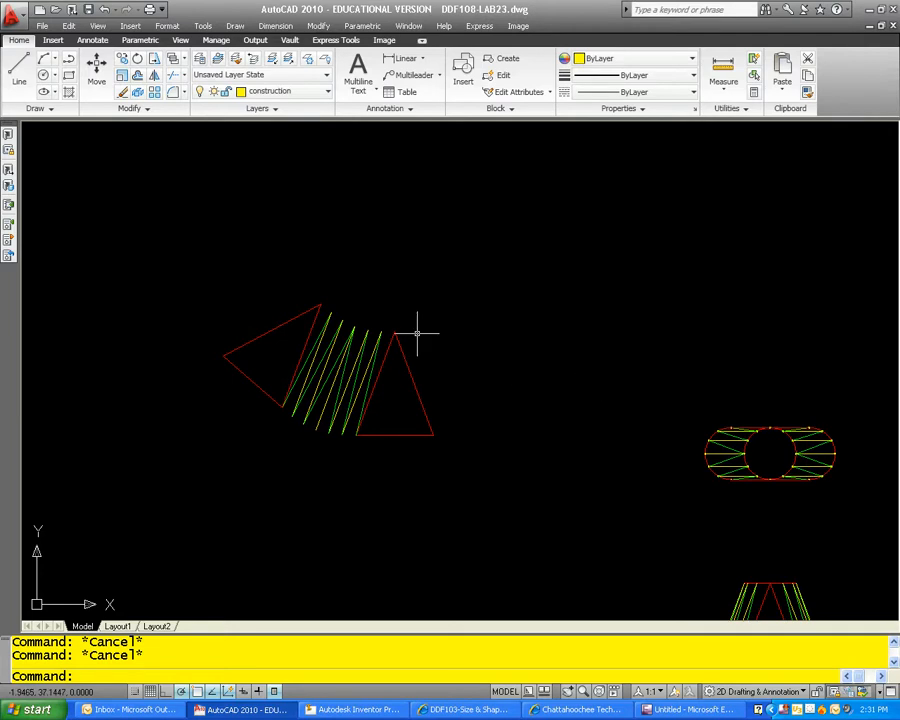
{"action": "type", "text": "r"}
{"action": "key", "text": "Return"}
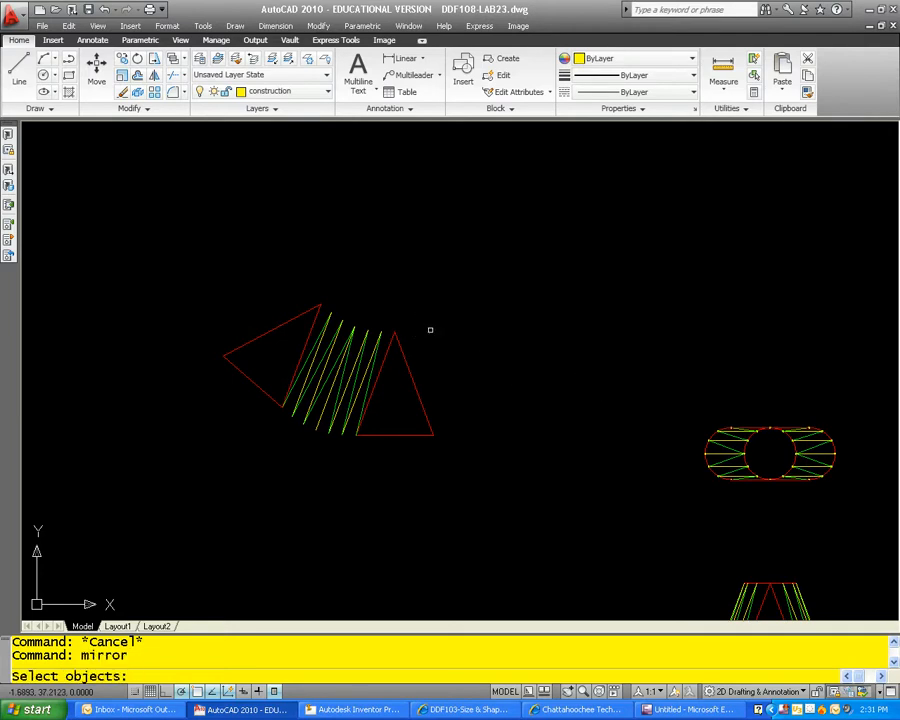
{"action": "scroll", "coordinate": [417, 333], "scroll_direction": "up", "scroll_amount": 1}
{"action": "left_click", "coordinate": [383, 313]}
{"action": "left_click", "coordinate": [300, 346]}
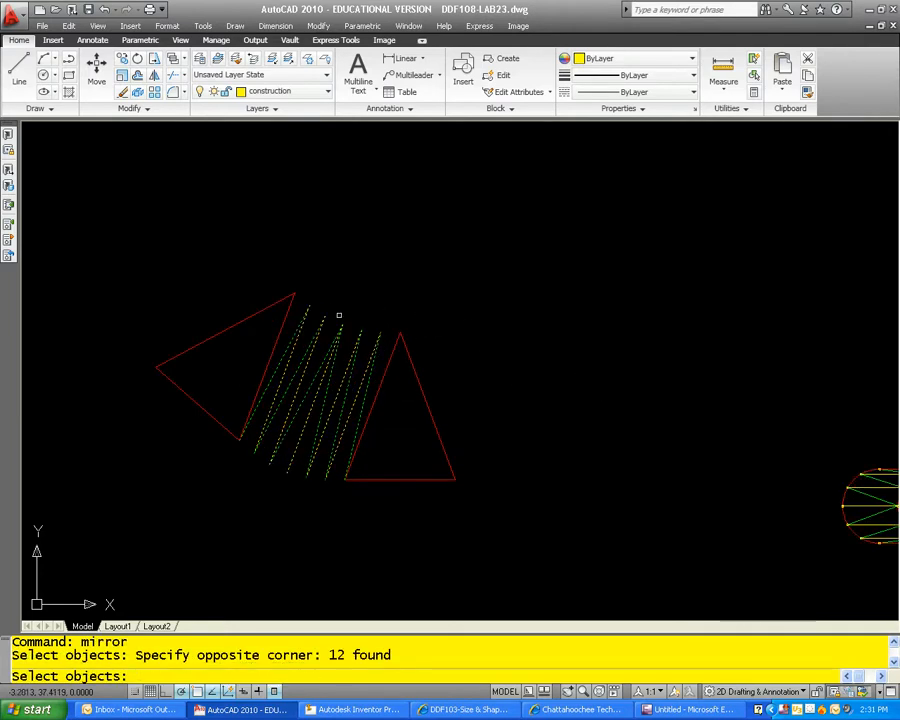
{"action": "key", "text": "Return"}
{"action": "left_click", "coordinate": [293, 294]}
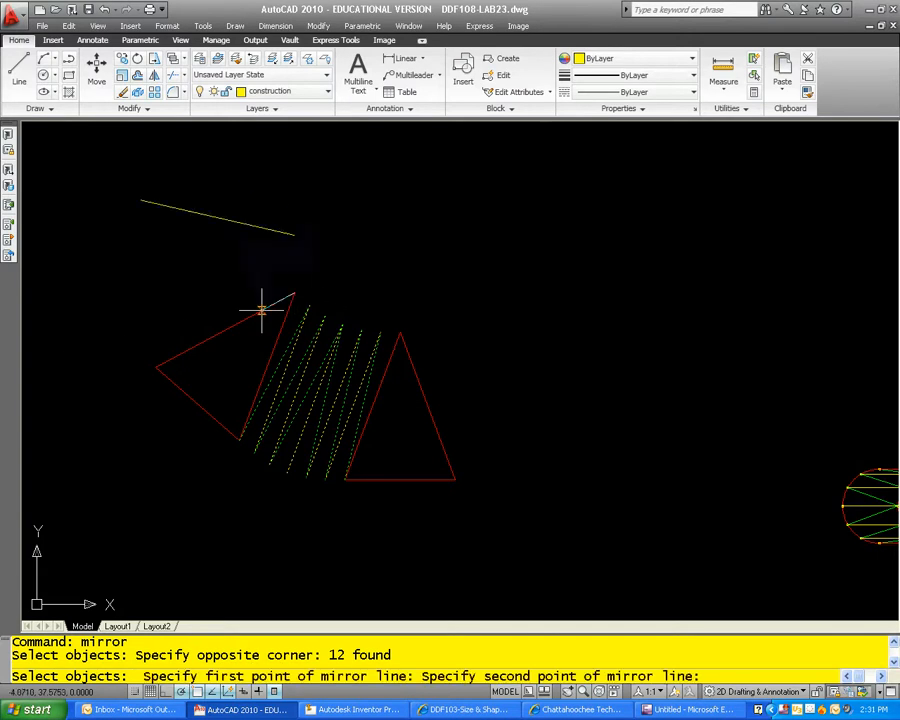
{"action": "left_click", "coordinate": [196, 403]}
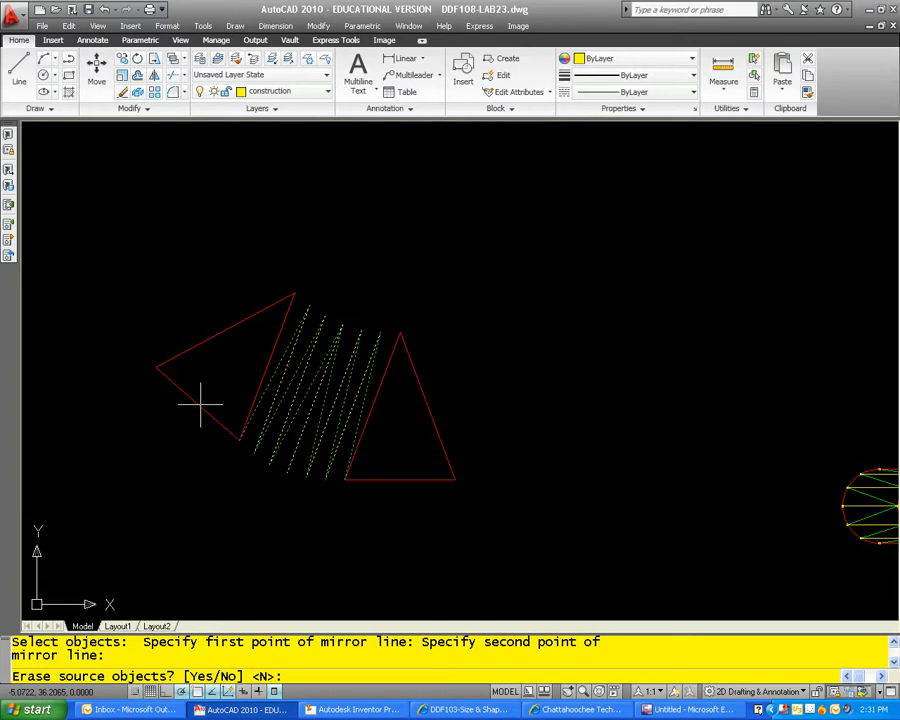
{"action": "key", "text": "Return"}
{"action": "middle_click_drag", "start_coordinate": [457, 253], "coordinate": [578, 270]}
{"action": "key", "text": "Escape"}
{"action": "key", "text": "Escape"}
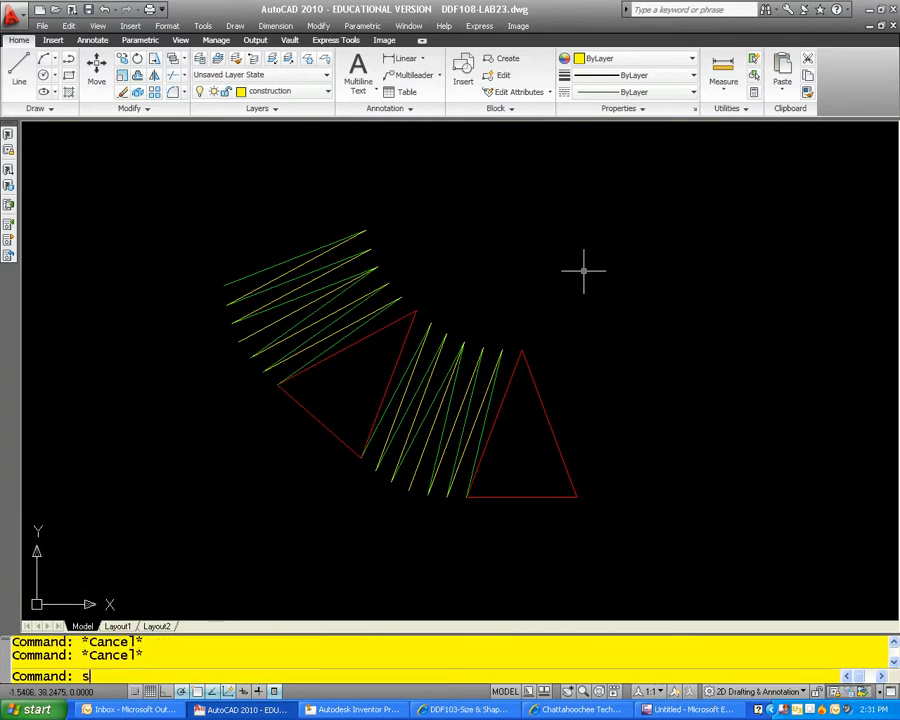
{"action": "type", "text": "spline"}
{"action": "key", "text": "Return"}
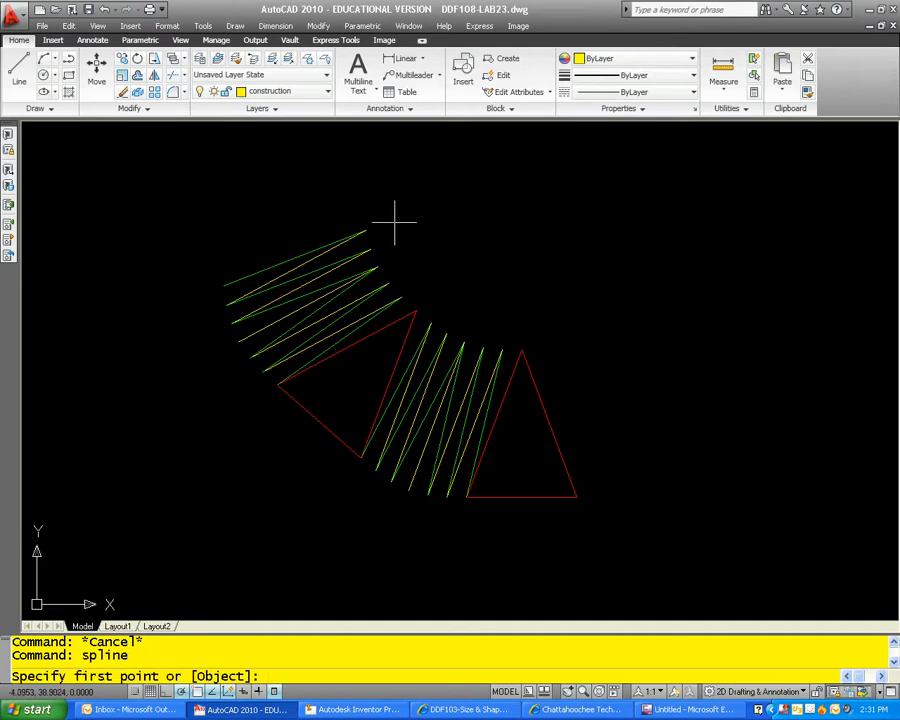
{"action": "scroll", "coordinate": [360, 225], "scroll_direction": "up", "scroll_amount": 3}
{"action": "left_click", "coordinate": [339, 241]}
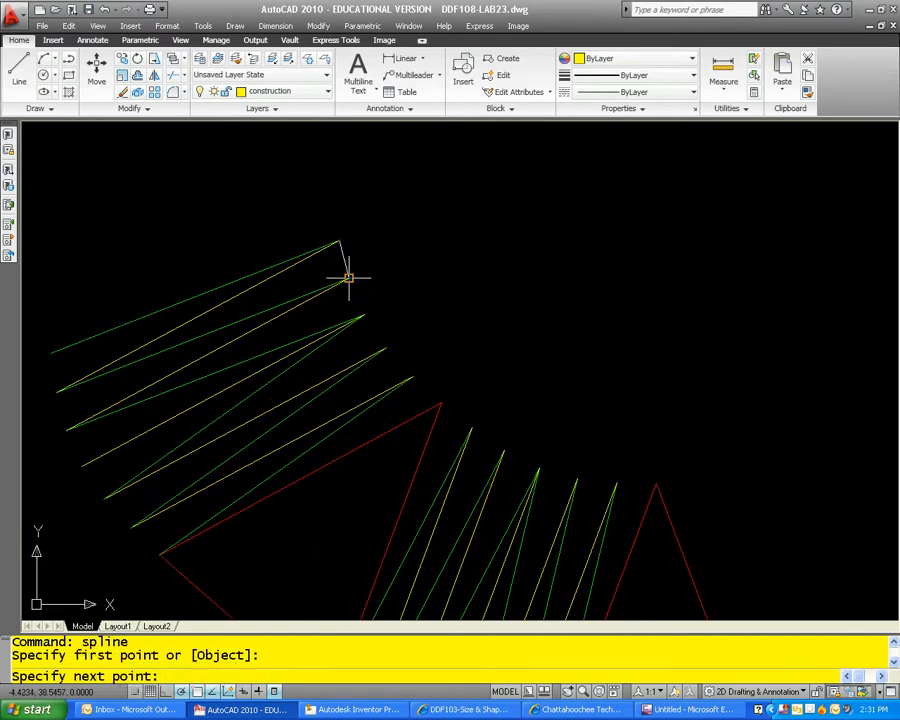
{"action": "left_click", "coordinate": [349, 280]}
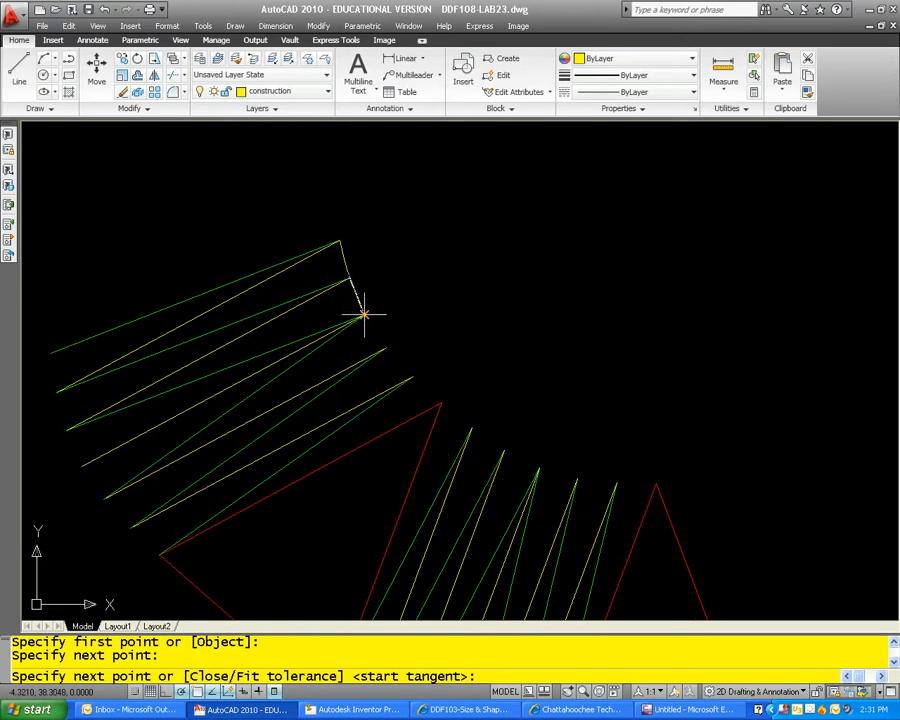
{"action": "left_click", "coordinate": [364, 315]}
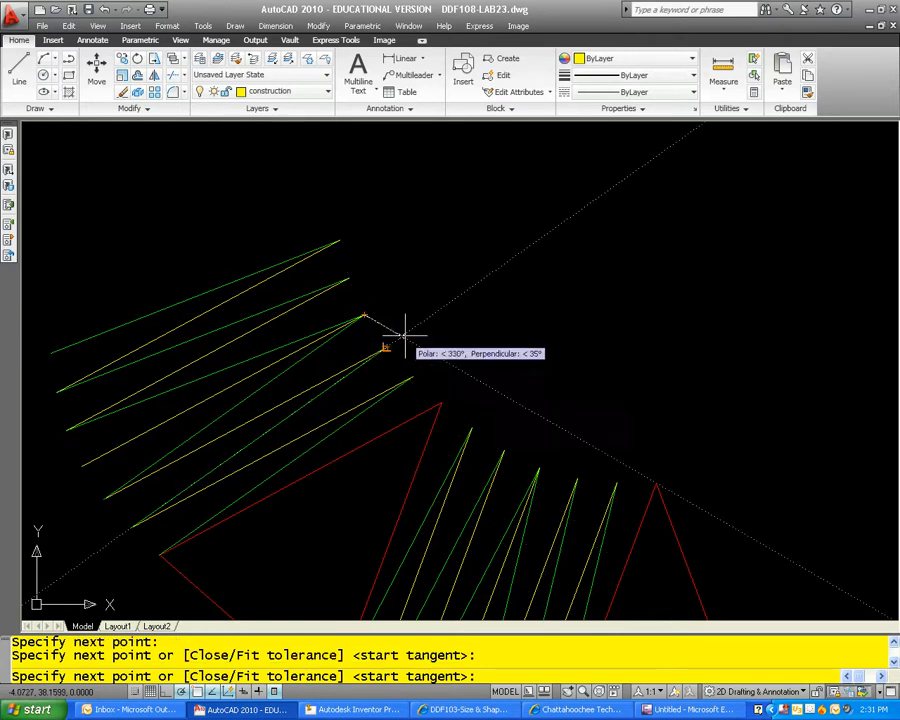
{"action": "key", "text": "Escape"}
Step: Start a spline along the pattern's inner edge from the outermost line's end through each line endpoint to the middle red triangle's apex
{"action": "scroll", "coordinate": [364, 312], "scroll_direction": "up", "scroll_amount": 2}
{"action": "key", "text": "Return"}
{"action": "left_click", "coordinate": [330, 208]}
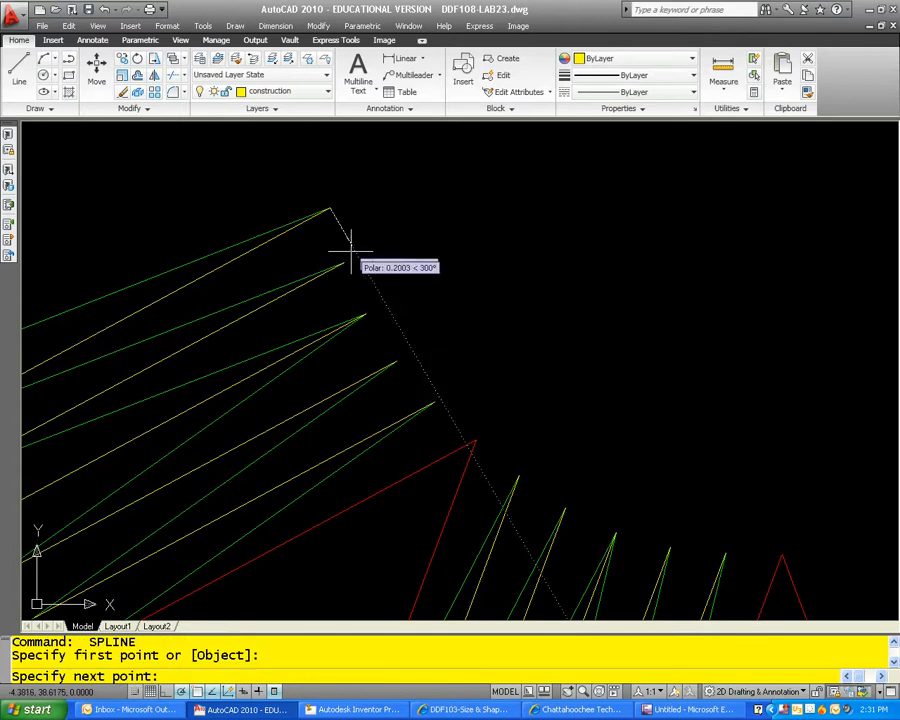
{"action": "left_click", "coordinate": [344, 263]}
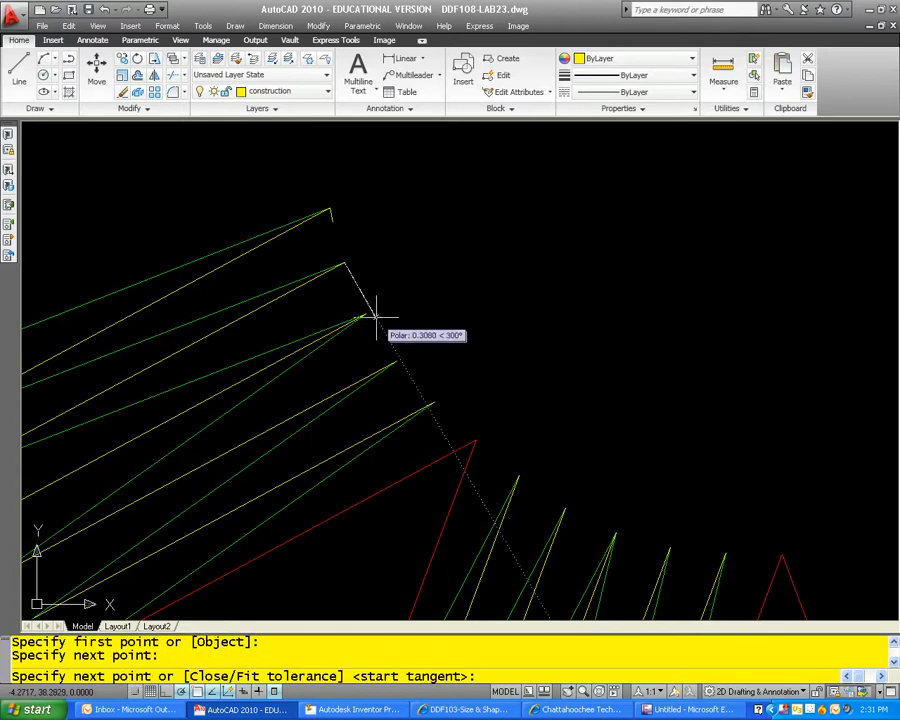
{"action": "type", "text": "end"}
{"action": "key", "text": "Return"}
{"action": "left_click", "coordinate": [364, 315]}
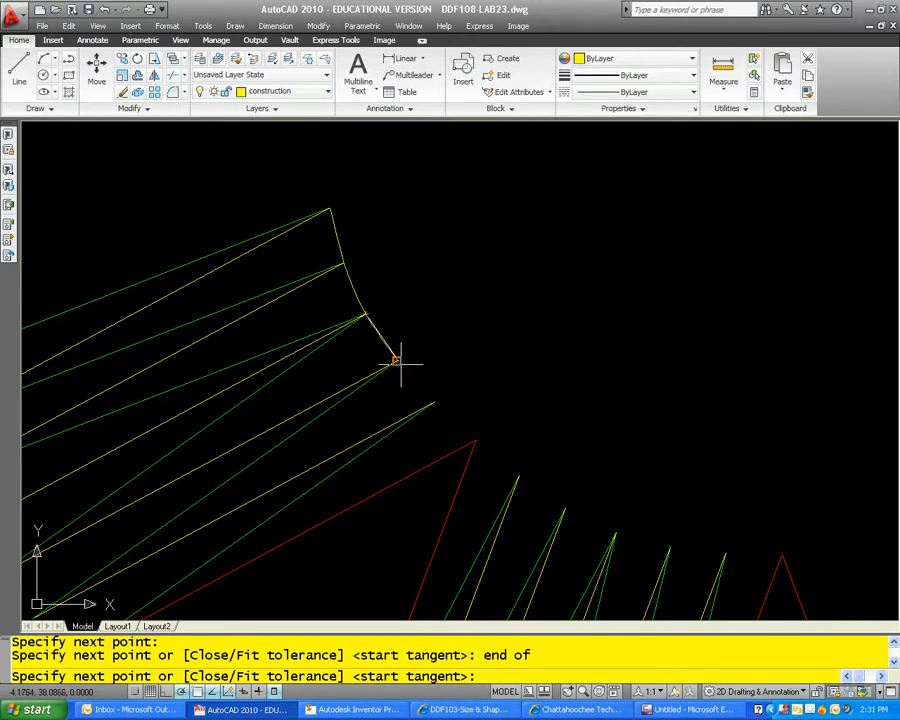
{"action": "type", "text": "end"}
{"action": "key", "text": "Return"}
{"action": "left_click", "coordinate": [399, 362]}
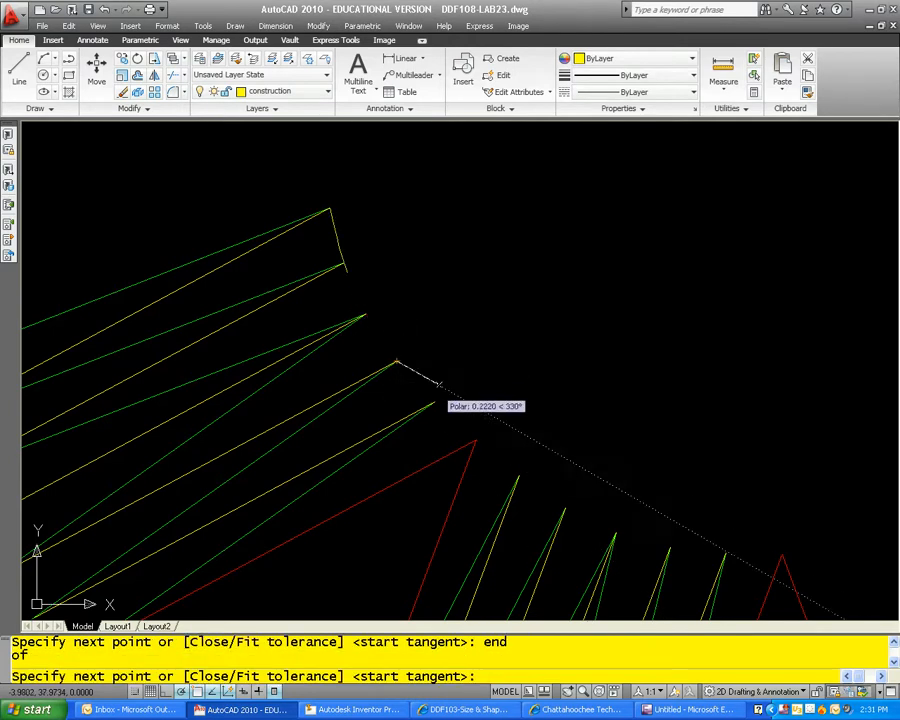
{"action": "left_click", "coordinate": [433, 402]}
{"action": "left_click", "coordinate": [476, 439]}
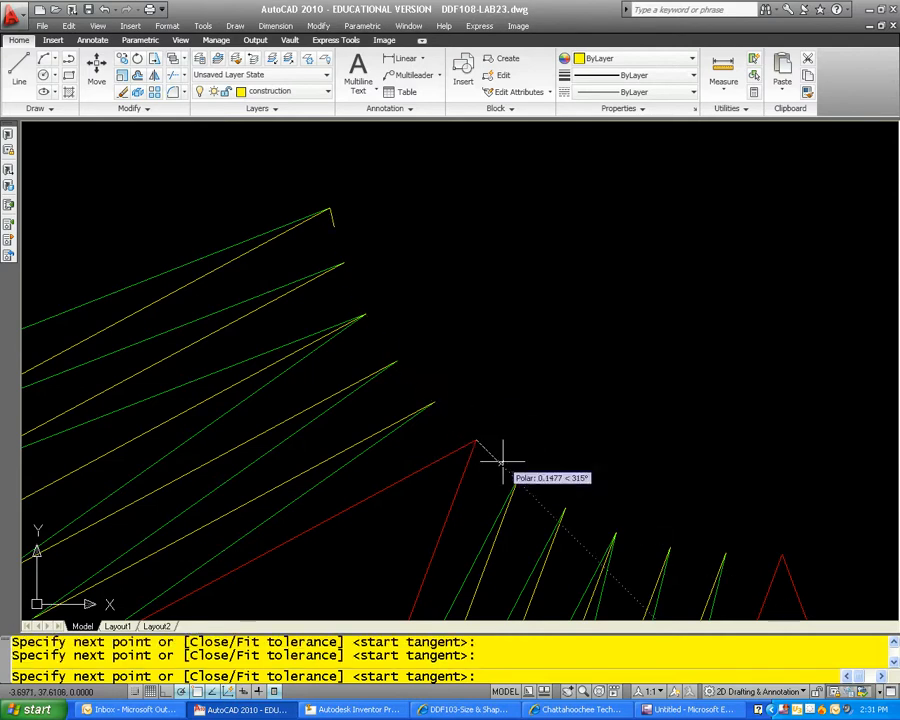
Step: Continue the inner-edge spline through the remaining line endpoints to the last red triangle's apex, ending it with default tangents
{"action": "middle_click_drag", "start_coordinate": [527, 470], "coordinate": [341, 311]}
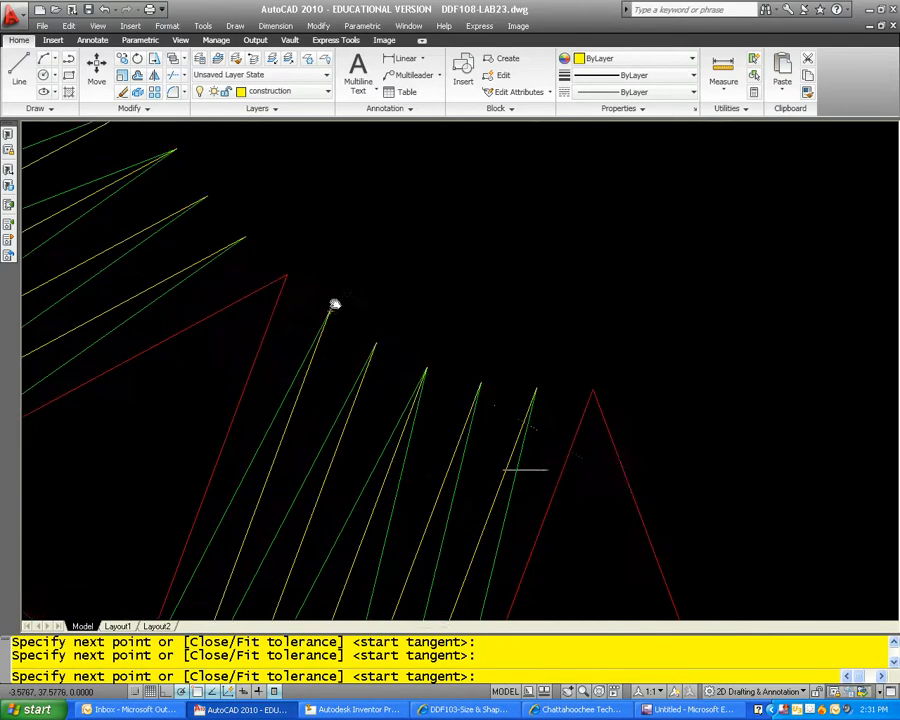
{"action": "left_click", "coordinate": [375, 341]}
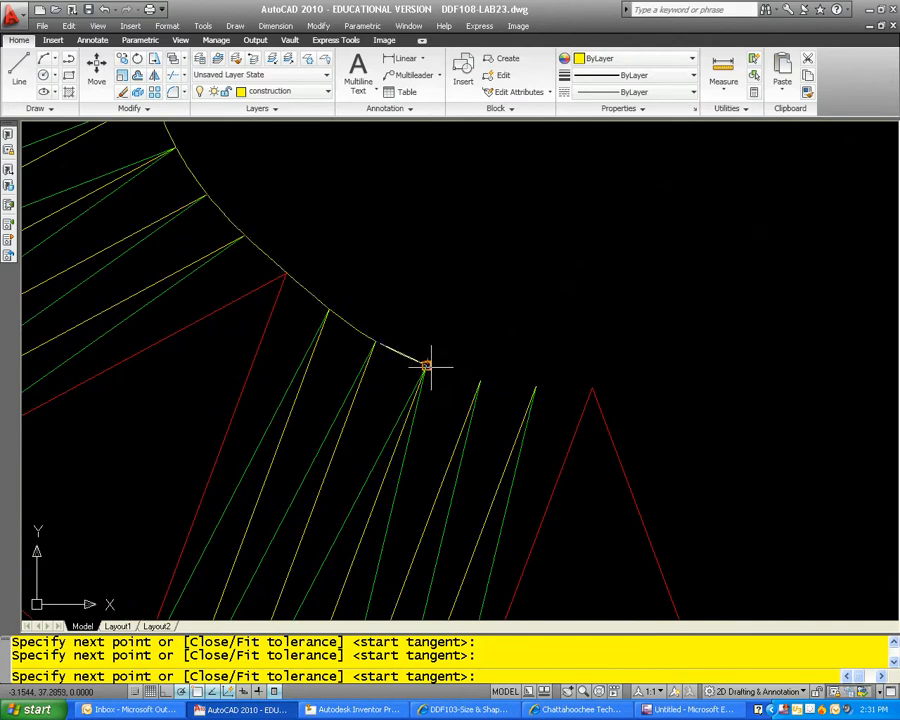
{"action": "left_click", "coordinate": [426, 365]}
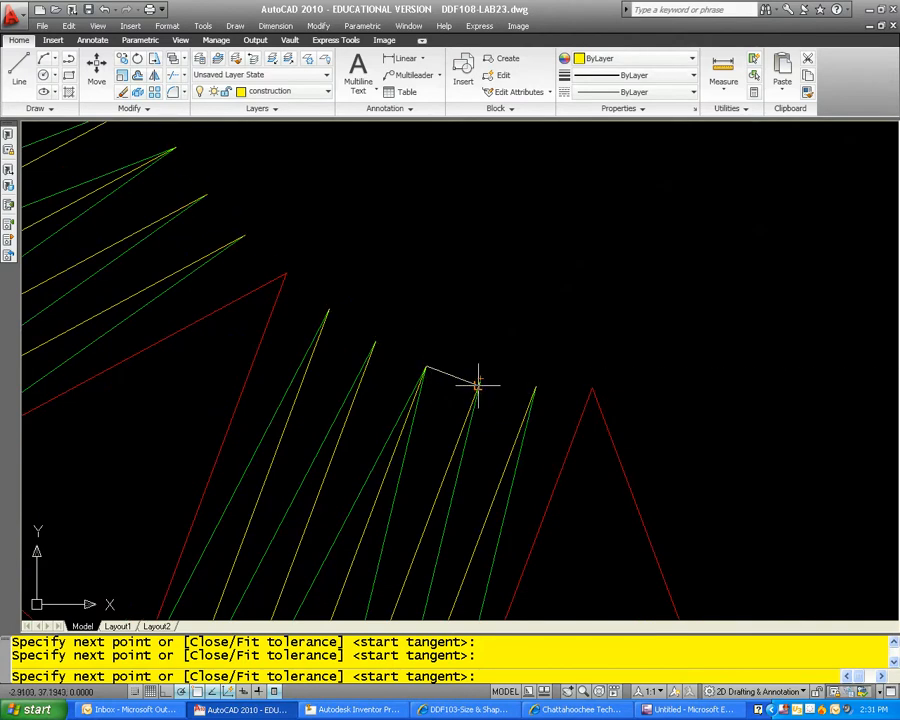
{"action": "left_click", "coordinate": [480, 380]}
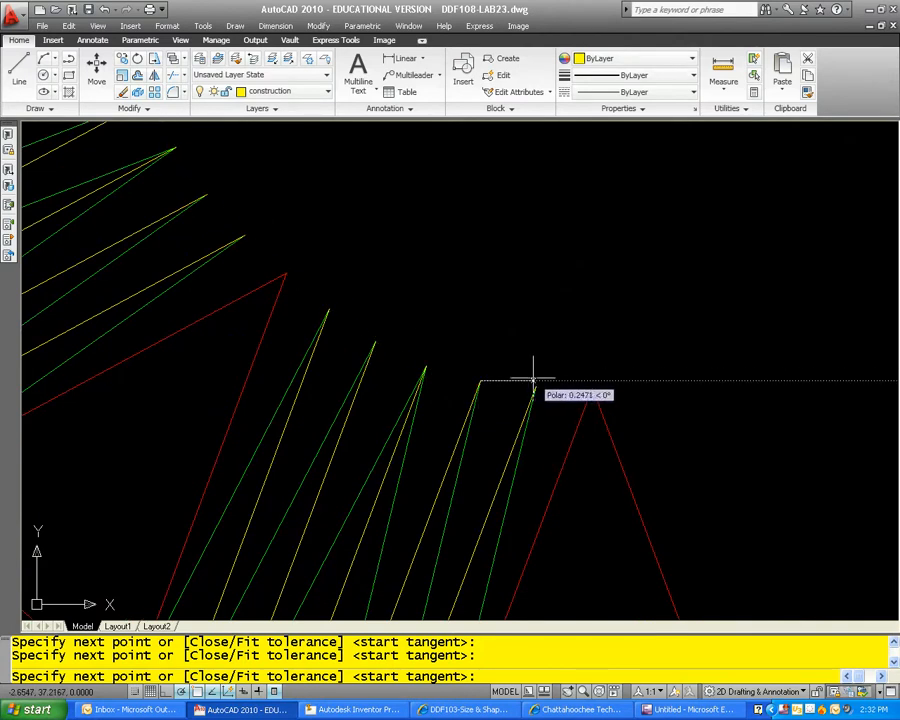
{"action": "left_click", "coordinate": [536, 387]}
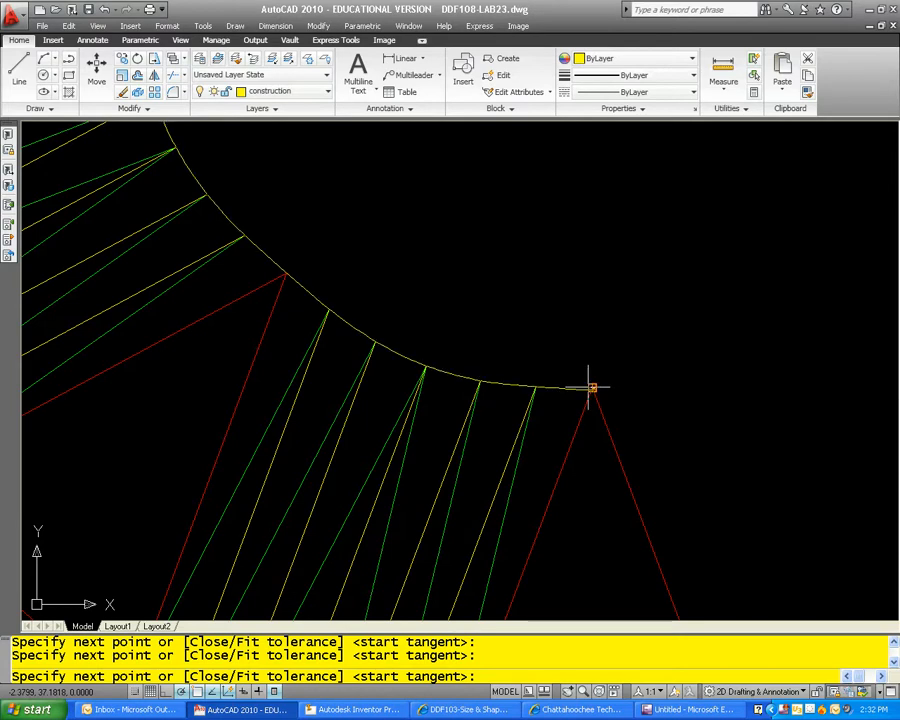
{"action": "left_click", "coordinate": [591, 387]}
{"action": "key", "text": "Return"}
{"action": "key", "text": "Return"}
{"action": "key", "text": "Return"}
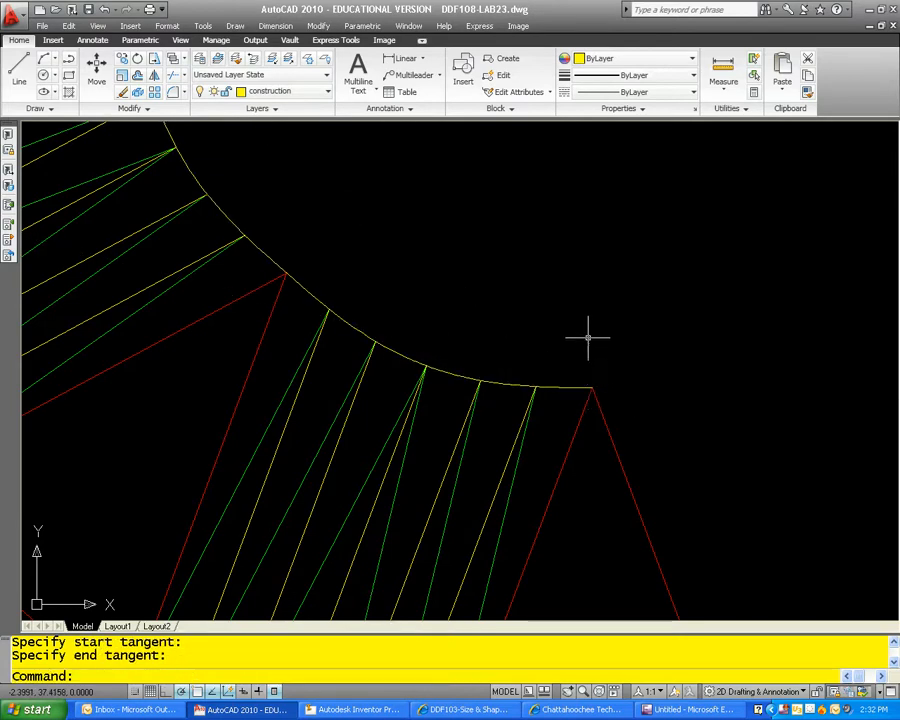
Step: Draw a spline along the outer edge from the outermost green line's end through the line endpoints to the middle triangle's nearest base corner
{"action": "scroll", "coordinate": [586, 334], "scroll_direction": "down", "scroll_amount": 3}
{"action": "key", "text": "Escape"}
{"action": "key", "text": "Escape"}
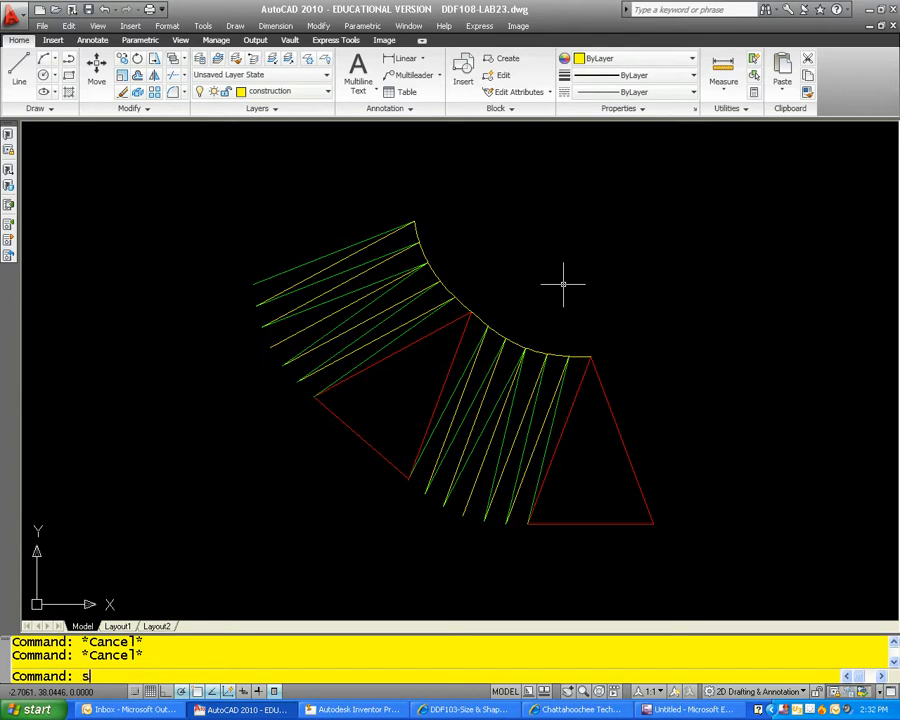
{"action": "type", "text": "spline"}
{"action": "key", "text": "Return"}
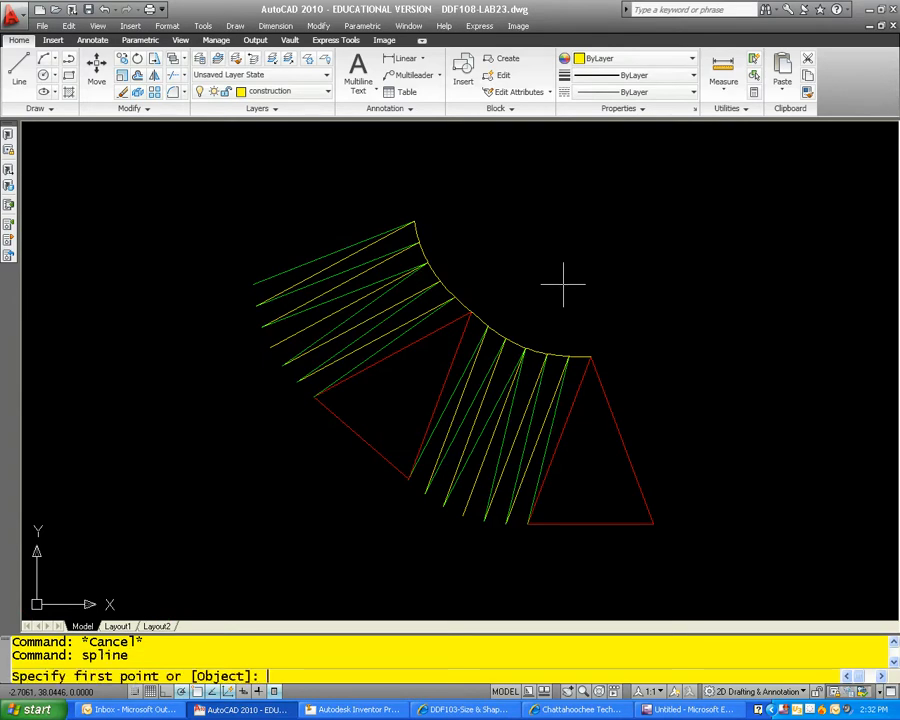
{"action": "left_click", "coordinate": [253, 285]}
{"action": "left_click", "coordinate": [255, 304]}
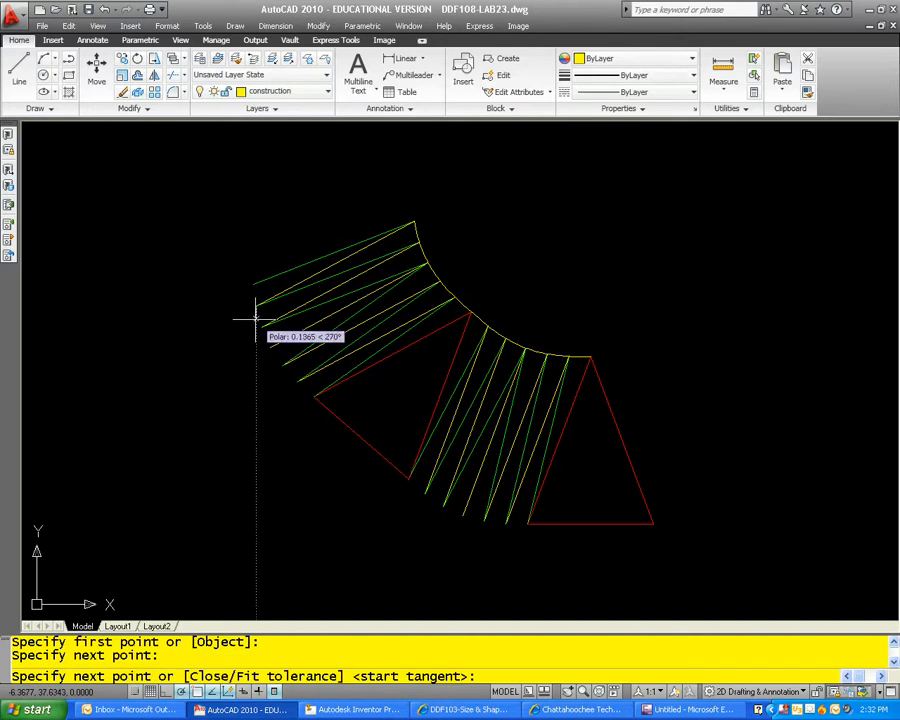
{"action": "left_click", "coordinate": [261, 326]}
{"action": "left_click", "coordinate": [269, 346]}
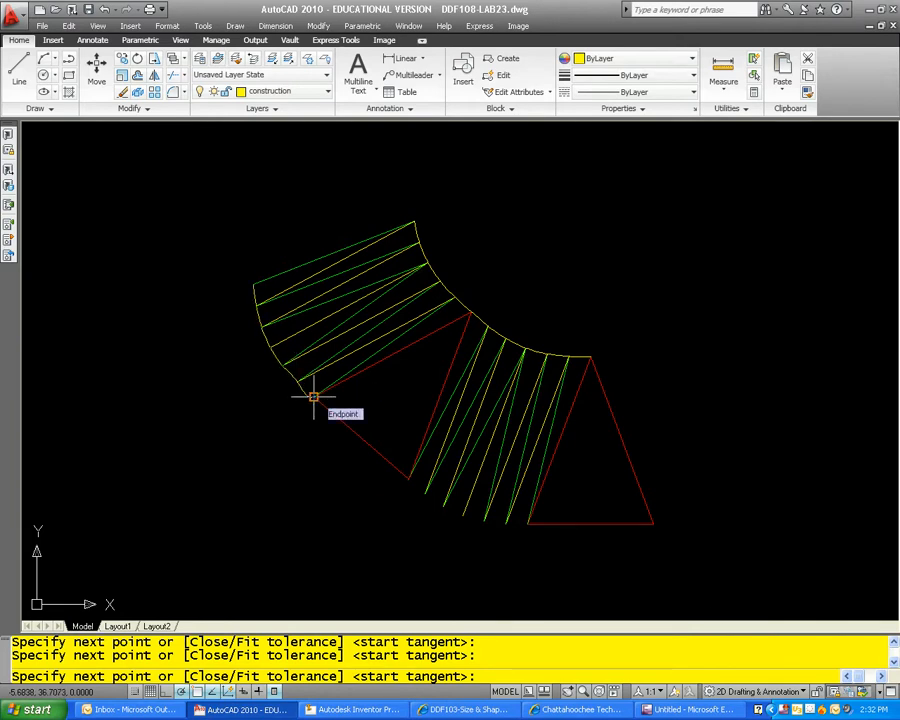
{"action": "scroll", "coordinate": [313, 397], "scroll_direction": "up", "scroll_amount": 3}
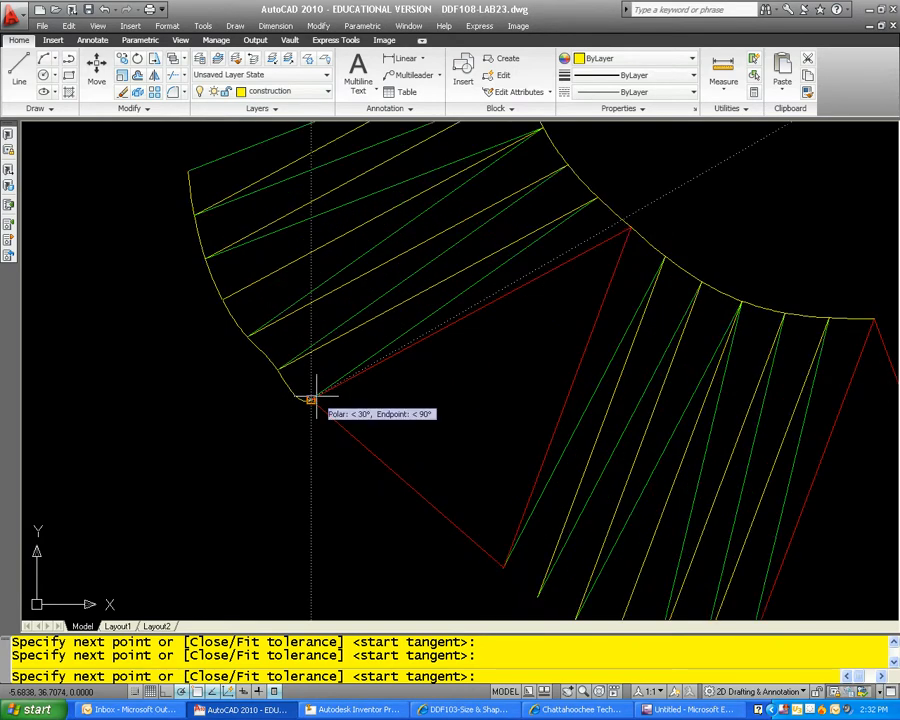
{"action": "left_click", "coordinate": [310, 398]}
{"action": "key", "text": "Return"}
{"action": "key", "text": "Return"}
{"action": "key", "text": "Return"}
Step: Draw a spline along the outer edge from the middle triangle's other base corner through the line endpoints to the last triangle's base corner
{"action": "middle_click_drag", "start_coordinate": [466, 390], "coordinate": [264, 261]}
{"action": "key", "text": "Escape"}
{"action": "key", "text": "Escape"}
{"action": "type", "text": "splin"}
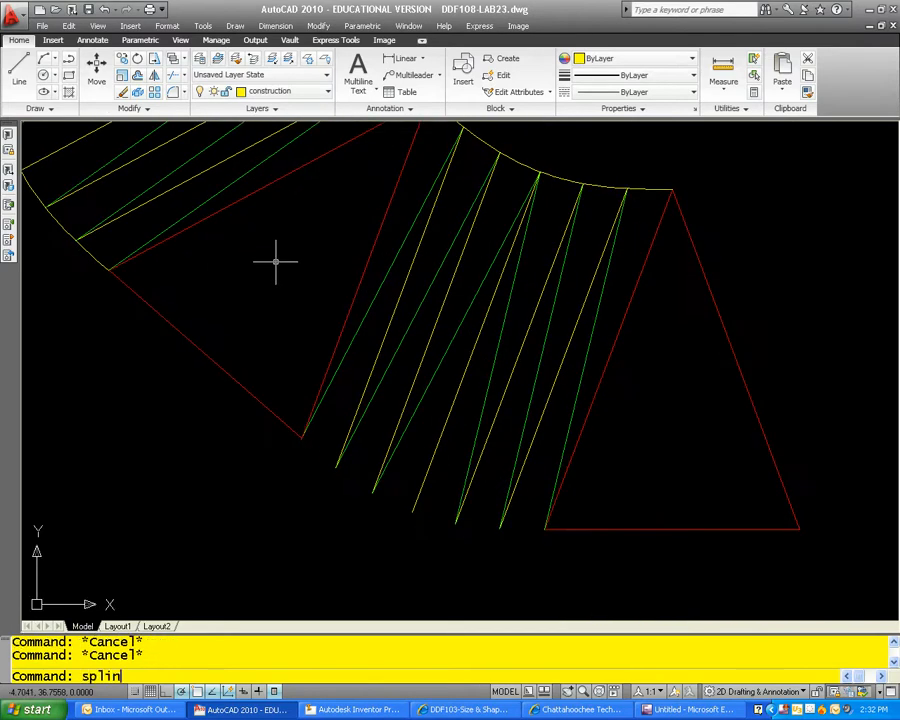
{"action": "type", "text": "e"}
{"action": "key", "text": "Return"}
{"action": "left_click", "coordinate": [303, 437]}
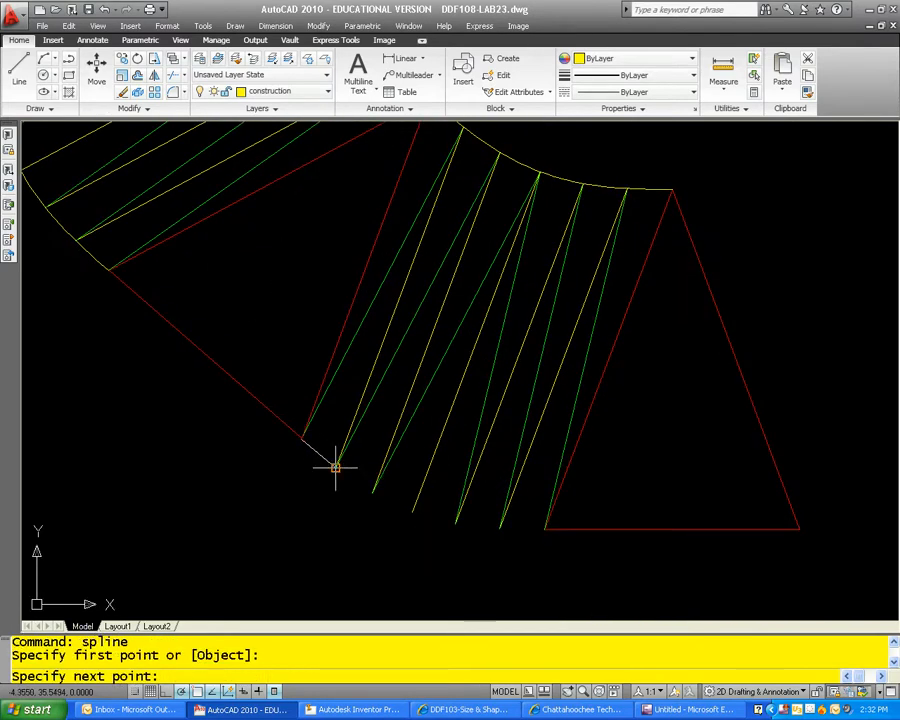
{"action": "left_click", "coordinate": [334, 465]}
{"action": "left_click", "coordinate": [372, 491]}
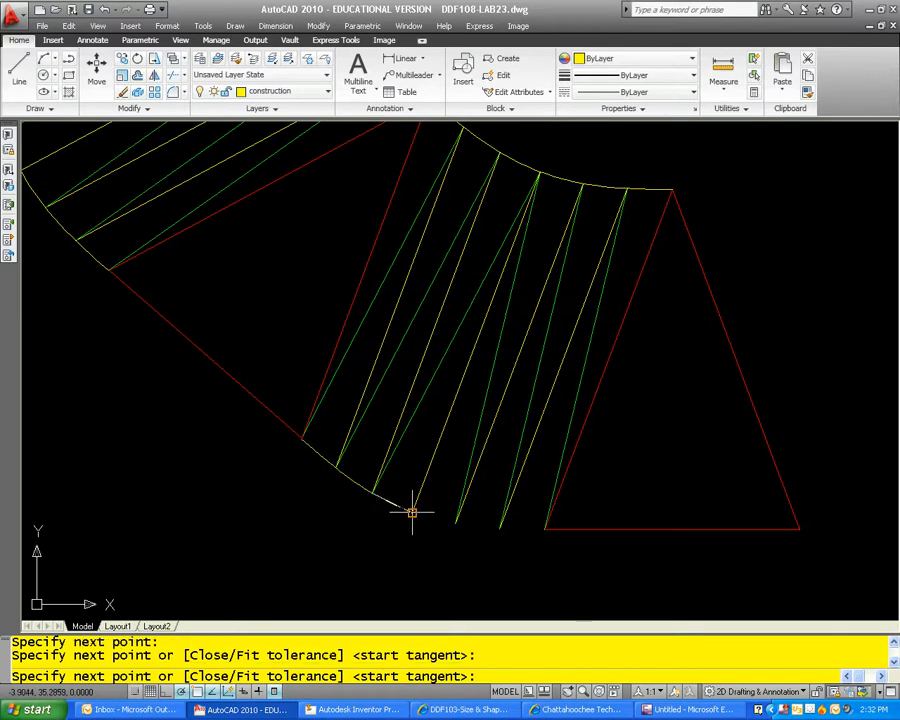
{"action": "left_click", "coordinate": [412, 513]}
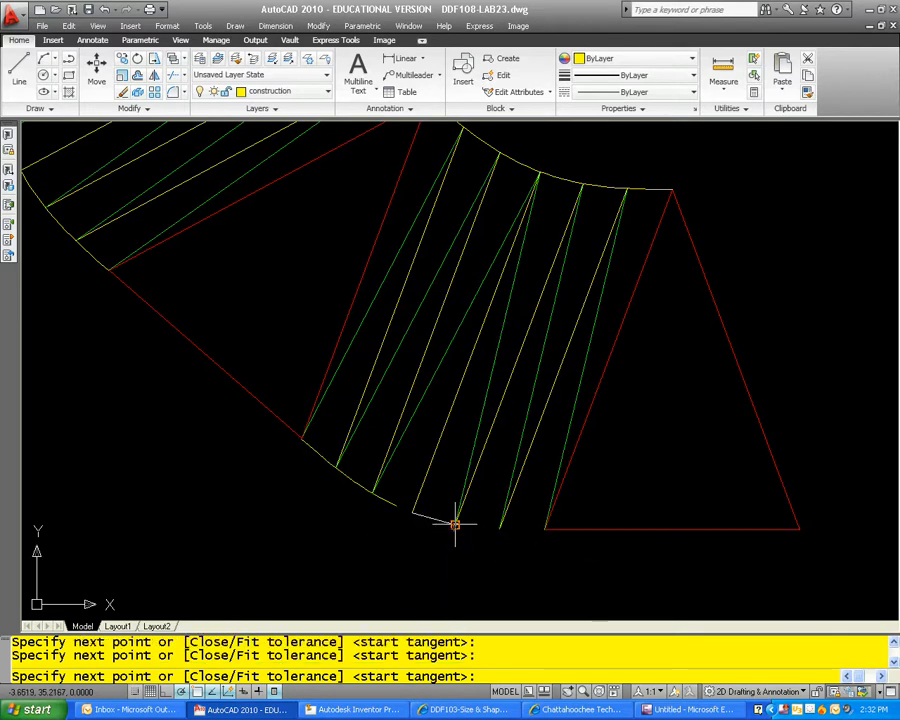
{"action": "left_click", "coordinate": [499, 526]}
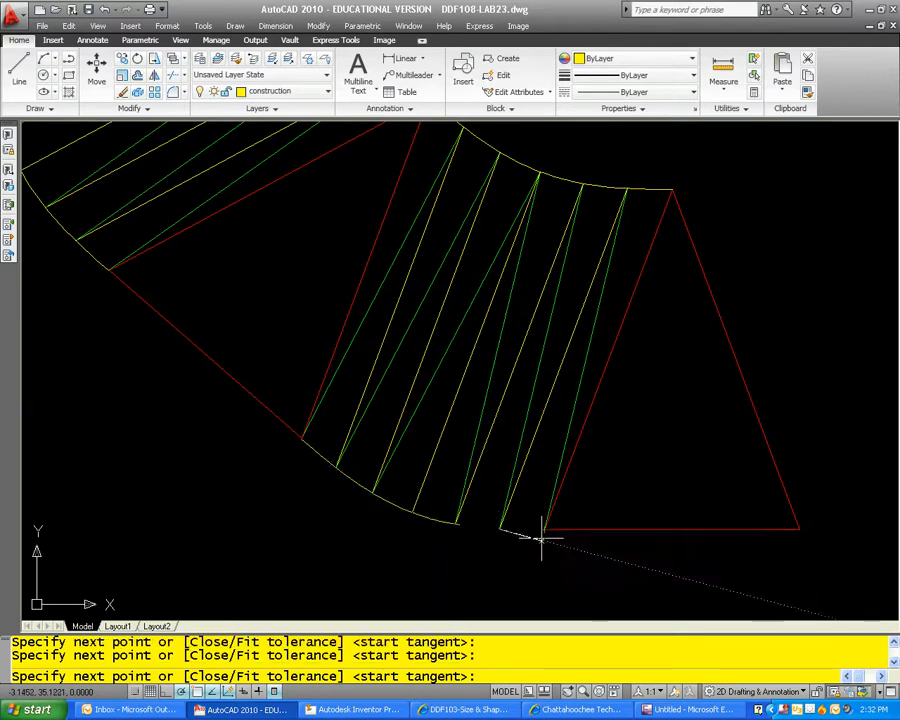
{"action": "left_click", "coordinate": [543, 529]}
{"action": "key", "text": "Return"}
{"action": "key", "text": "Return"}
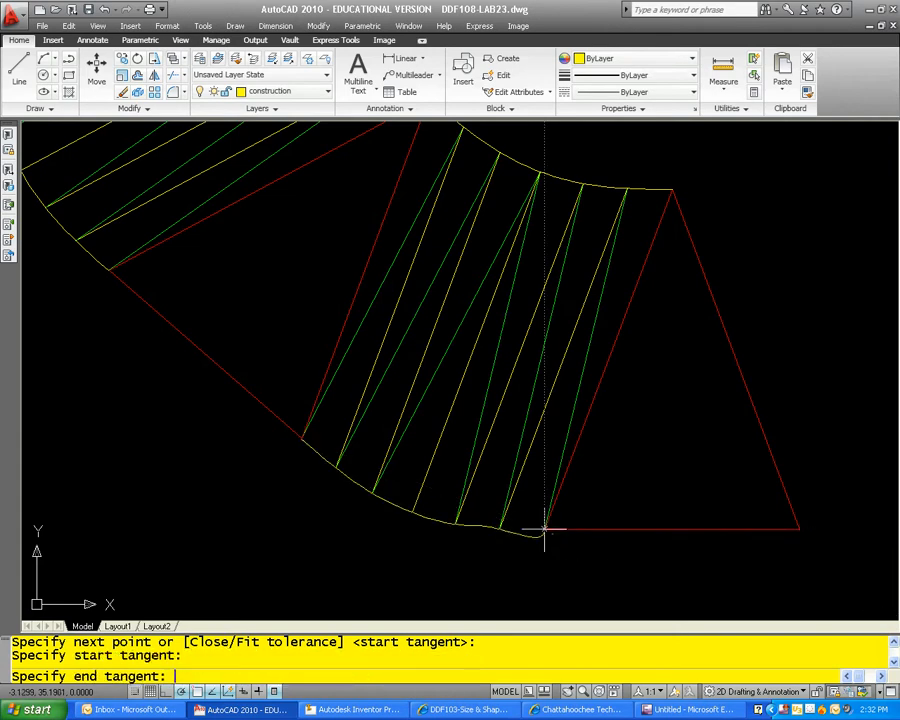
{"action": "key", "text": "Return"}
Step: List the properties of the circle in the top view to check its circumference
{"action": "scroll", "coordinate": [573, 513], "scroll_direction": "down", "scroll_amount": 6}
{"action": "middle_click_drag", "start_coordinate": [577, 508], "coordinate": [368, 462]}
{"action": "key", "text": "Escape"}
{"action": "key", "text": "Escape"}
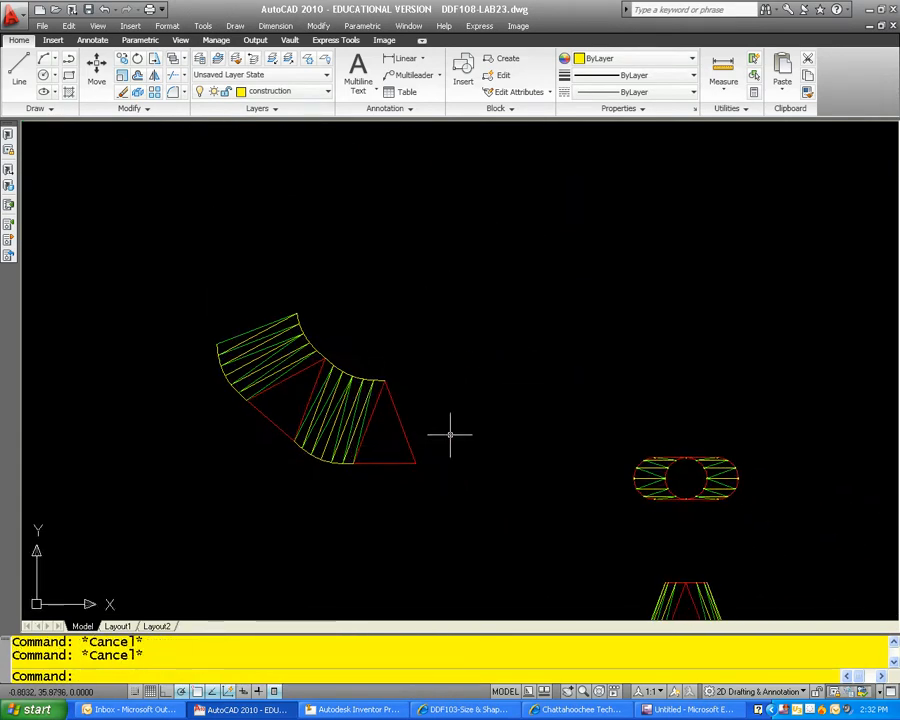
{"action": "middle_click_drag", "start_coordinate": [448, 431], "coordinate": [364, 311]}
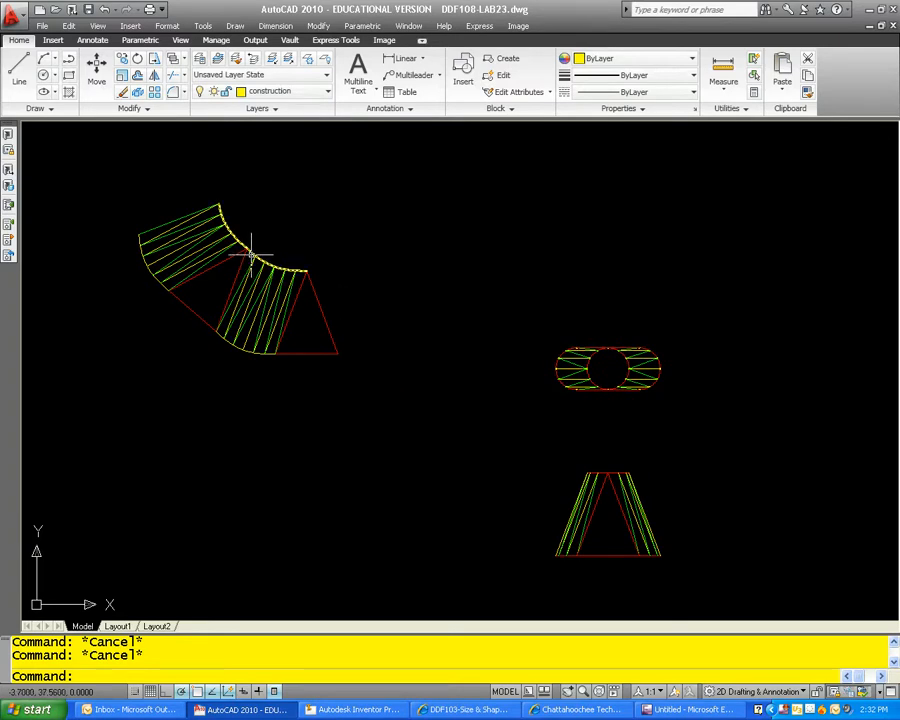
{"action": "left_click", "coordinate": [594, 351]}
{"action": "type", "text": "lis"}
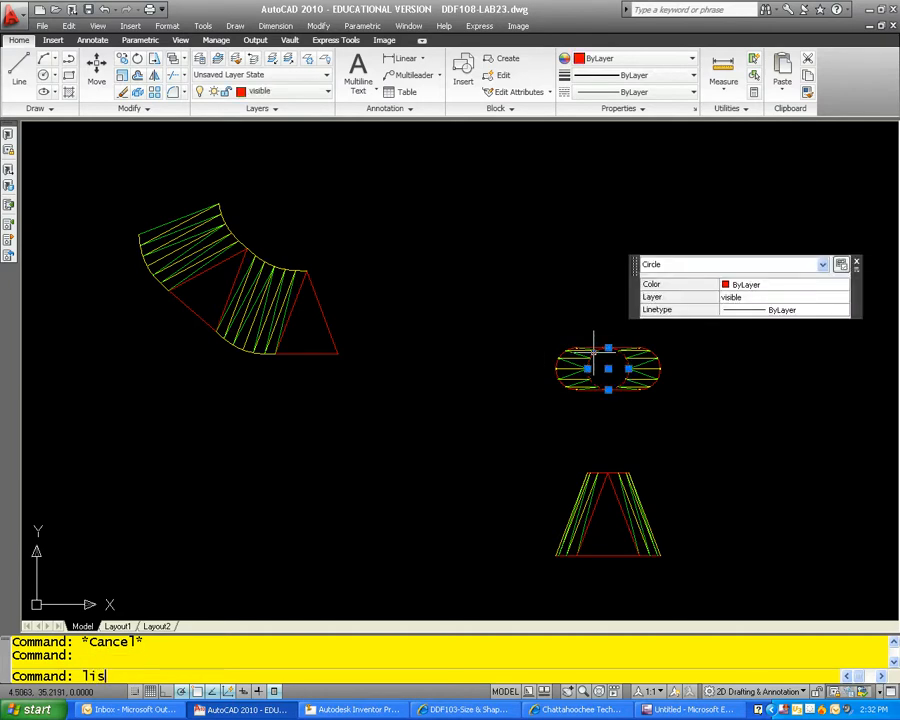
{"action": "type", "text": "t"}
{"action": "key", "text": "Return"}
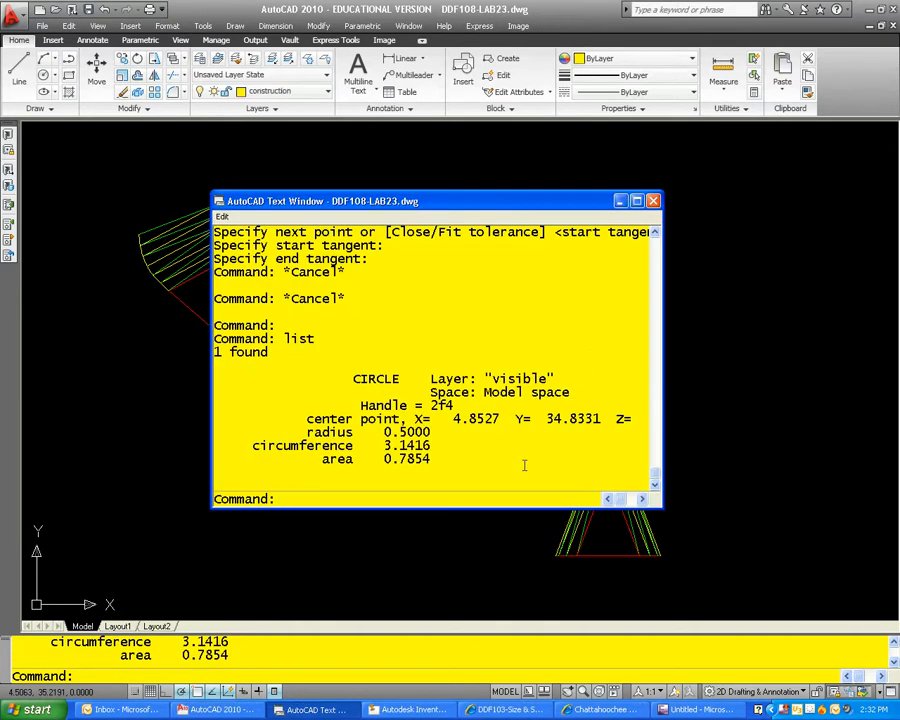
{"action": "left_click", "coordinate": [653, 201]}
{"action": "key", "text": "Escape"}
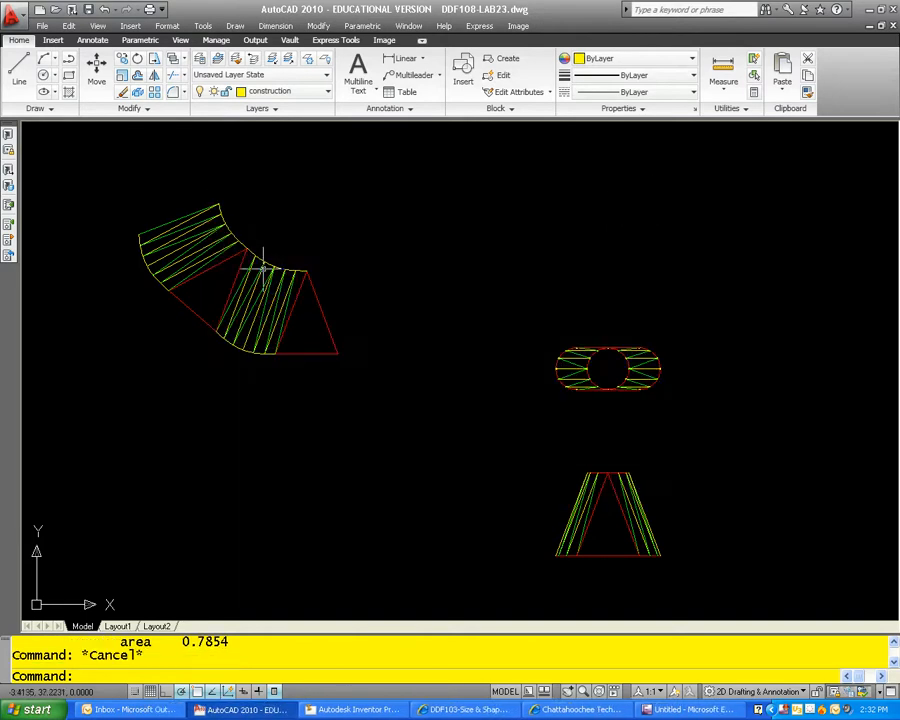
Step: List the properties of the pattern's inner-edge spline to check its length
{"action": "left_click", "coordinate": [256, 248]}
{"action": "type", "text": "list"}
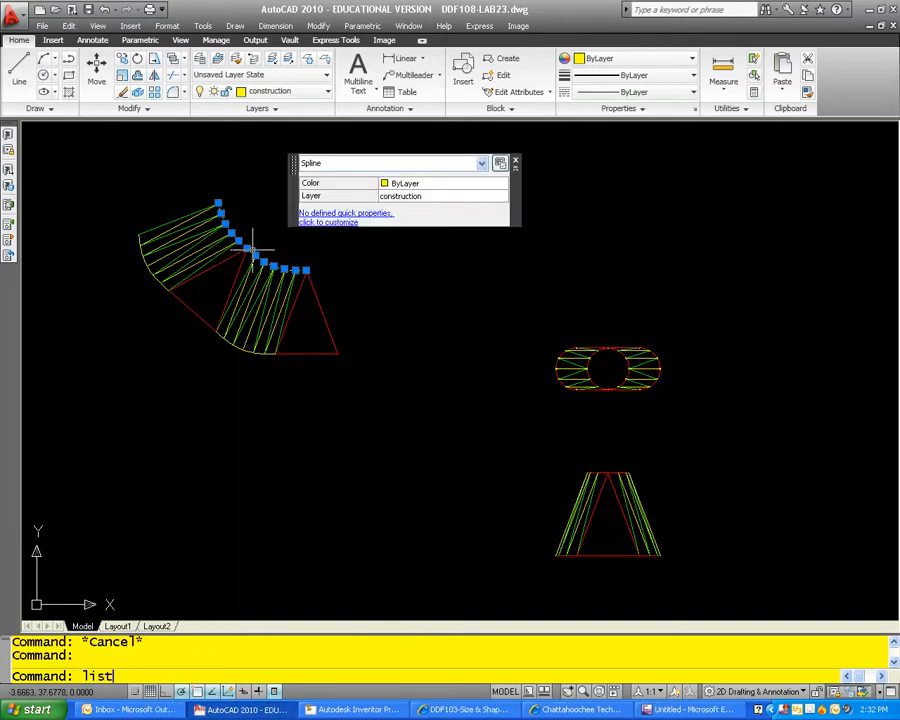
{"action": "key", "text": "Return"}
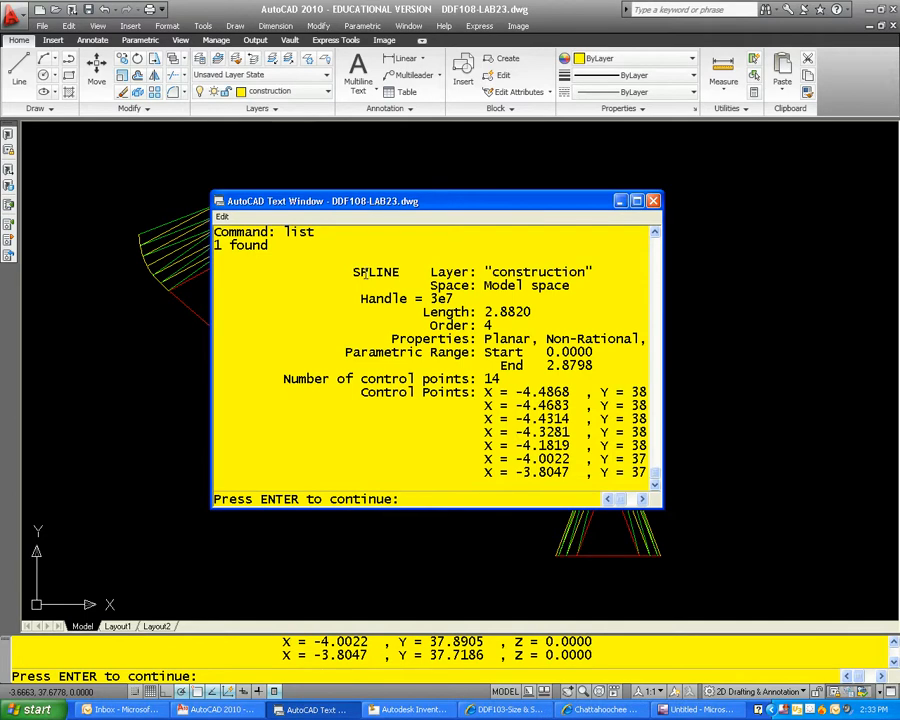
{"action": "key", "text": "Return"}
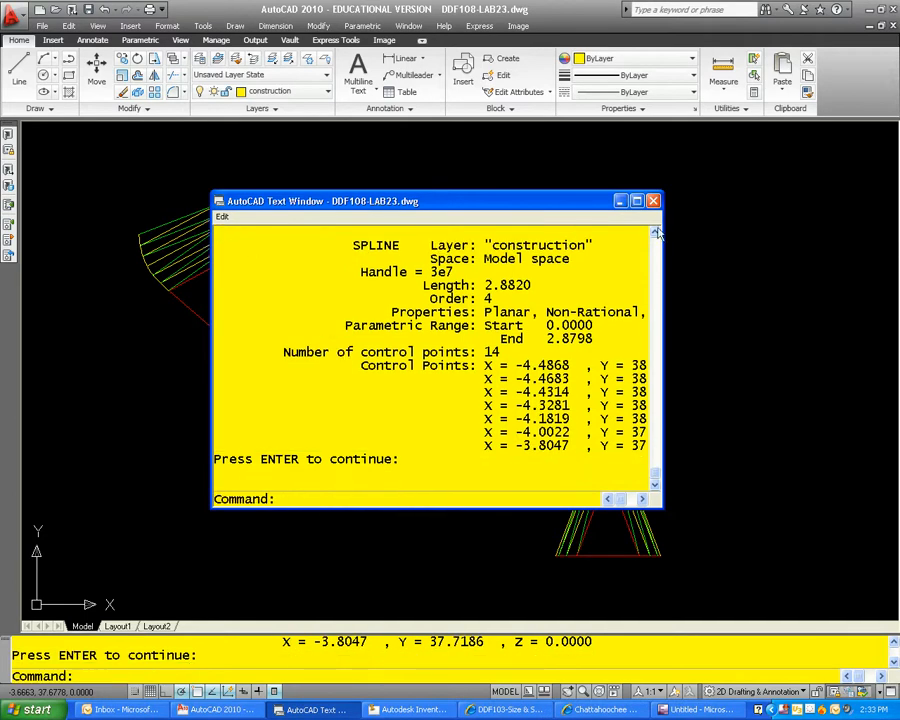
Step: Erase the pattern's inner-edge spline and the outer-edge spline beside the outermost green line
{"action": "left_click", "coordinate": [653, 201]}
{"action": "middle_click_drag", "start_coordinate": [345, 237], "coordinate": [458, 275]}
{"action": "scroll", "coordinate": [297, 240], "scroll_direction": "up", "scroll_amount": 2}
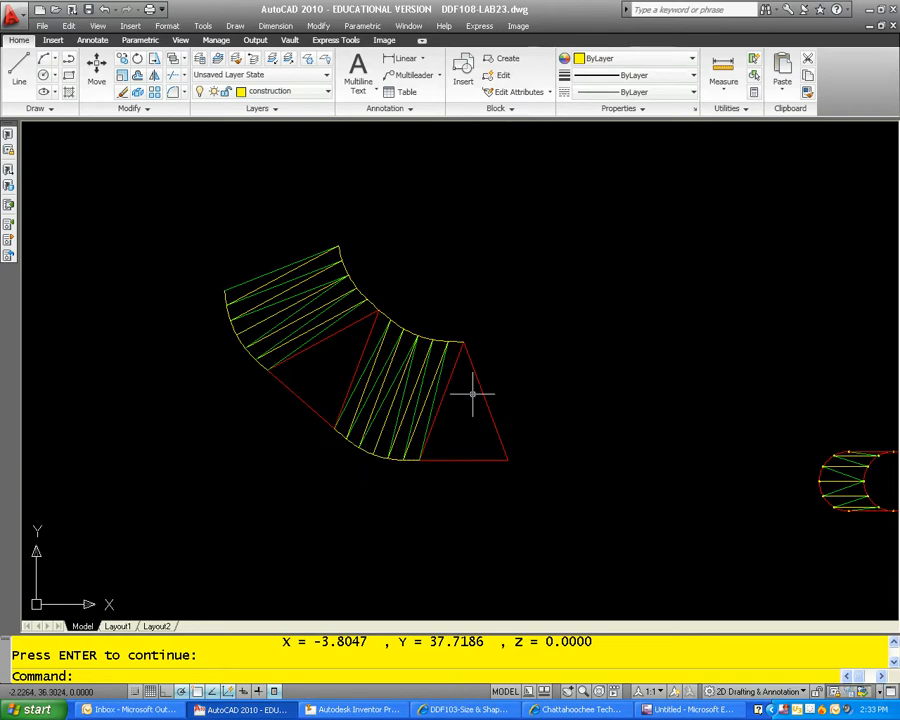
{"action": "scroll", "coordinate": [373, 314], "scroll_direction": "up", "scroll_amount": 2}
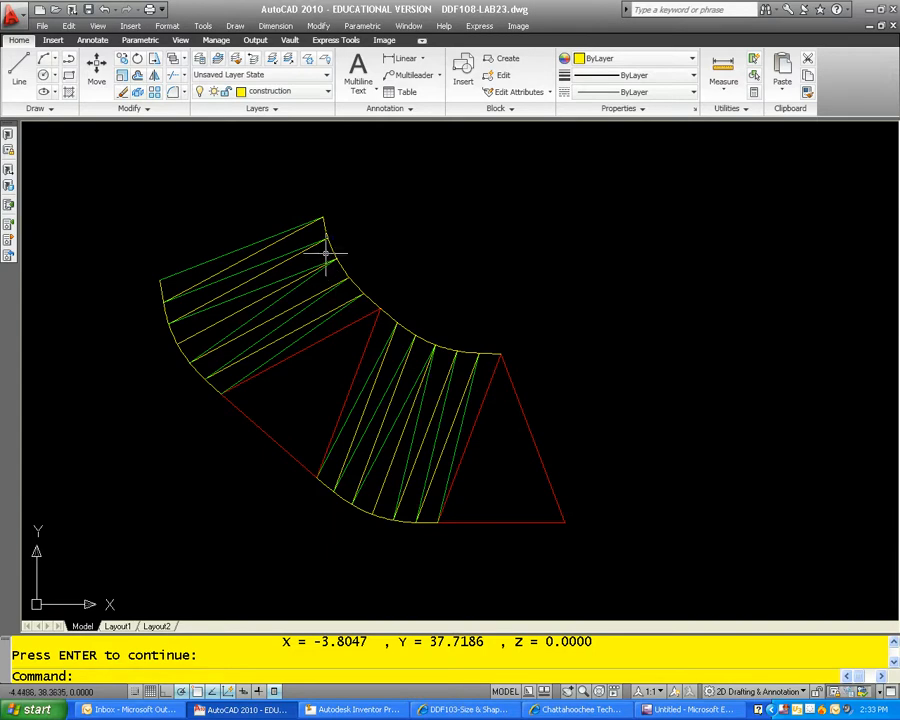
{"action": "middle_click_drag", "start_coordinate": [438, 257], "coordinate": [428, 297]}
{"action": "key", "text": "Escape"}
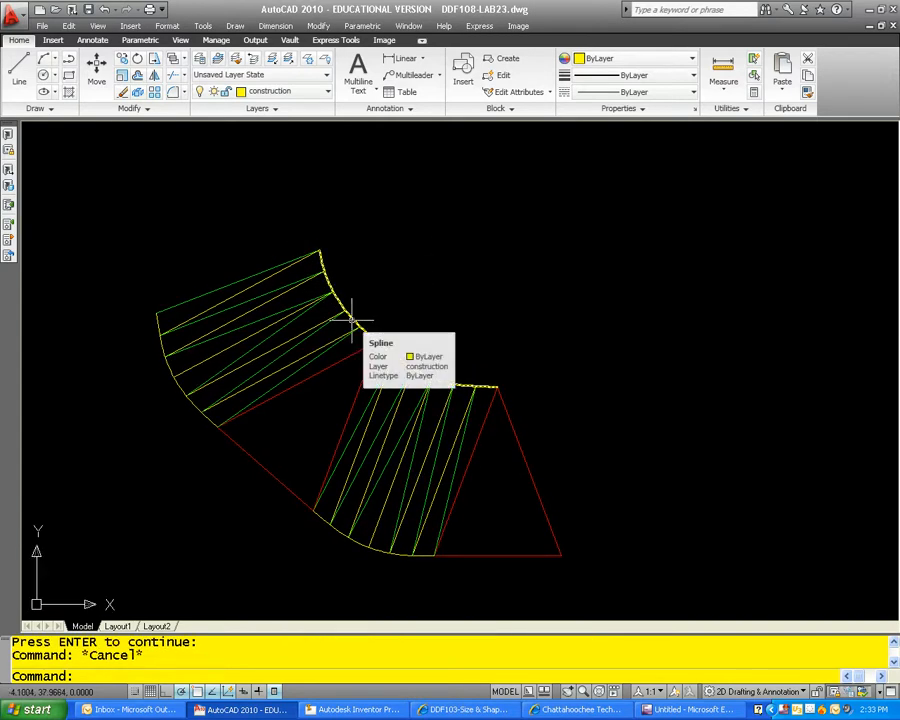
{"action": "left_click", "coordinate": [355, 321]}
{"action": "key", "text": "Return"}
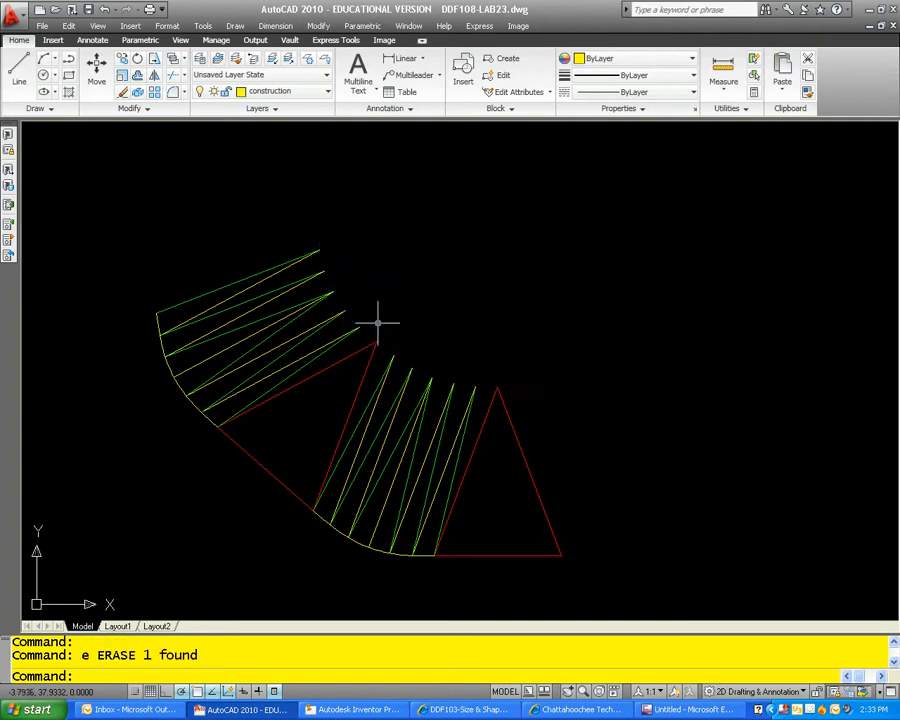
{"action": "left_click", "coordinate": [172, 374]}
{"action": "key", "text": "Delete"}
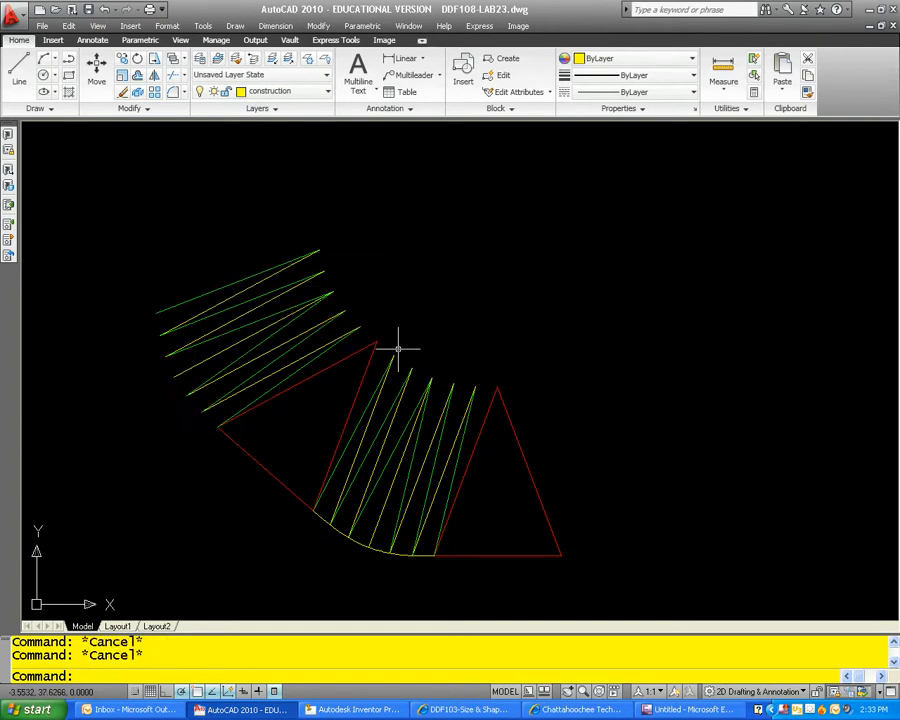
Step: Check the properties of the first yellow line beside the middle triangle
{"action": "left_click", "coordinate": [383, 395]}
{"action": "right_click", "coordinate": [383, 395]}
{"action": "left_click", "coordinate": [422, 366]}
{"action": "key", "text": "ctrl+1"}
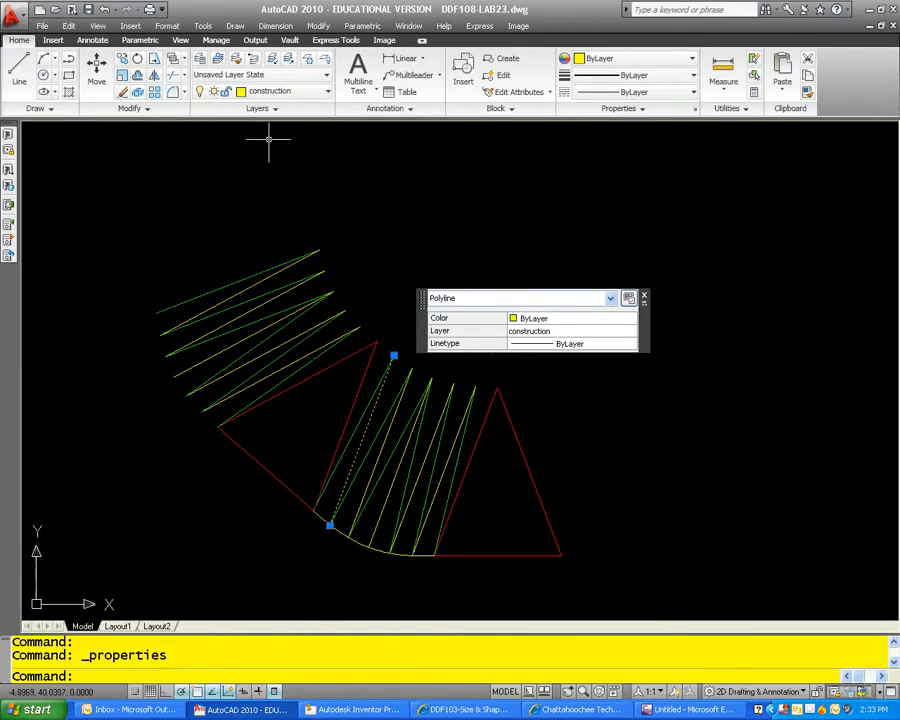
{"action": "key", "text": "Escape"}
{"action": "key", "text": "Escape"}
Step: Draw a circle with a radius of 2.136 centred on the outermost green line's outer end
{"action": "type", "text": "c"}
{"action": "key", "text": "Return"}
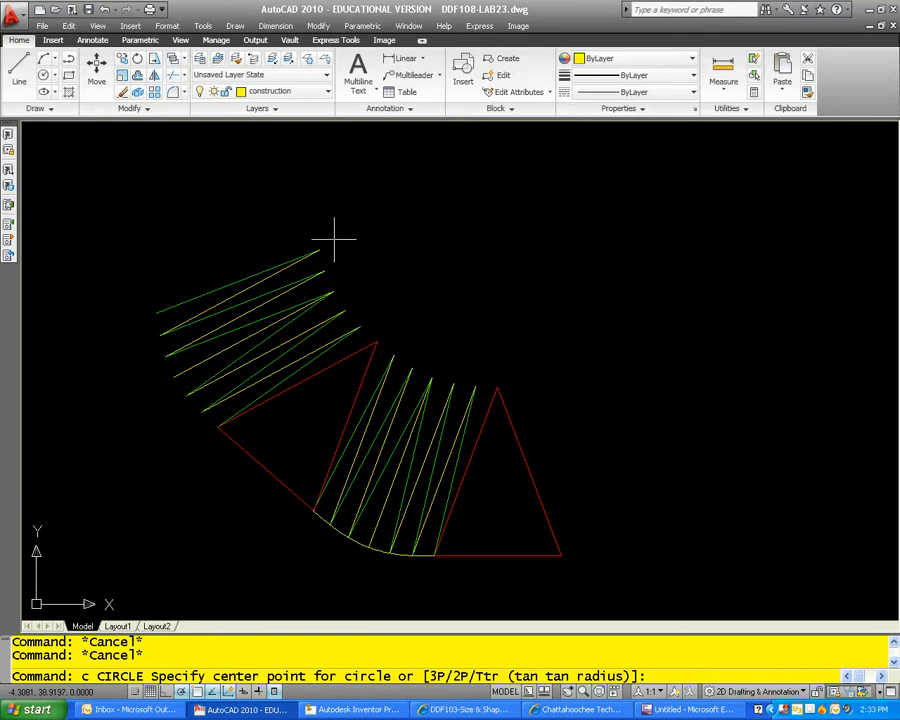
{"action": "left_click", "coordinate": [156, 313]}
{"action": "type", "text": "2.13"}
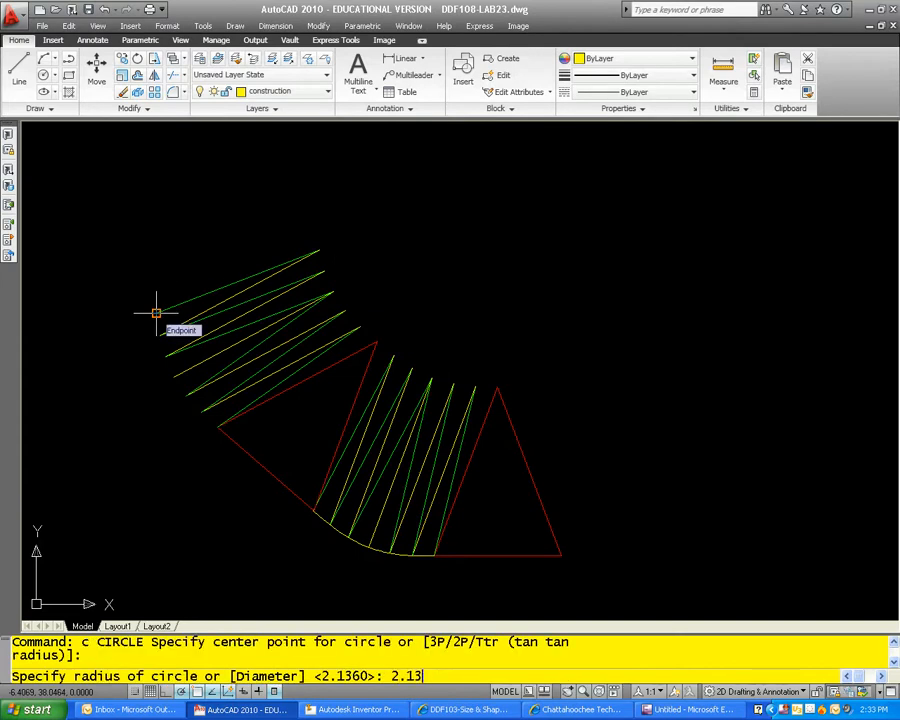
{"action": "type", "text": "6"}
{"action": "key", "text": "Return"}
{"action": "key", "text": "Escape"}
Step: Measure the distance from the middle triangle's apex to the inner end of the adjacent yellow line
{"action": "scroll", "coordinate": [395, 288], "scroll_direction": "down", "scroll_amount": 3}
{"action": "scroll", "coordinate": [400, 290], "scroll_direction": "up", "scroll_amount": 5}
{"action": "key", "text": "Escape"}
{"action": "type", "text": "d"}
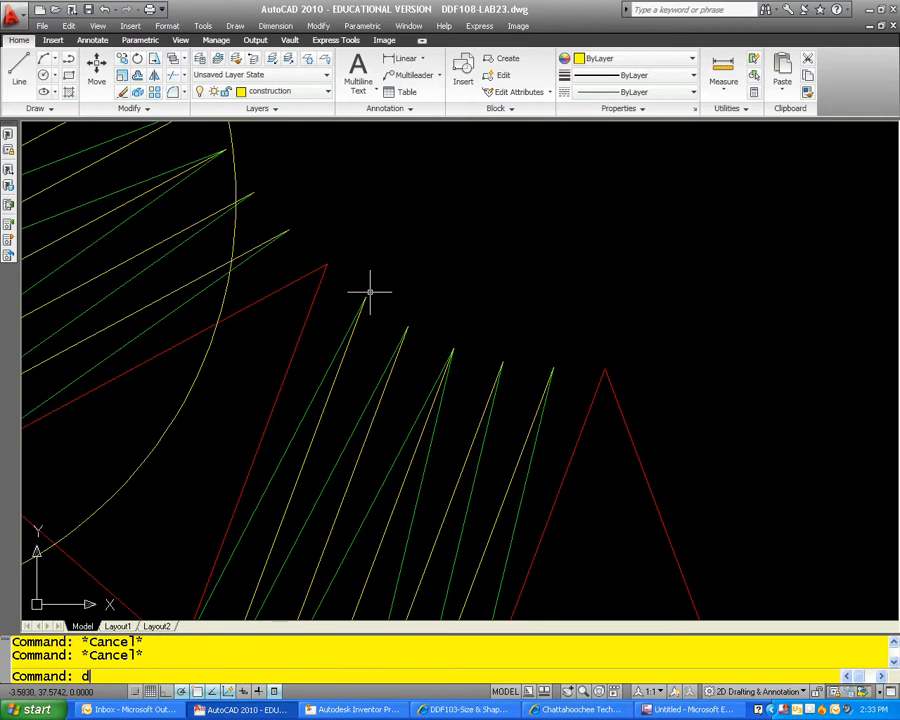
{"action": "type", "text": "i"}
{"action": "key", "text": "Return"}
{"action": "left_click", "coordinate": [326, 265]}
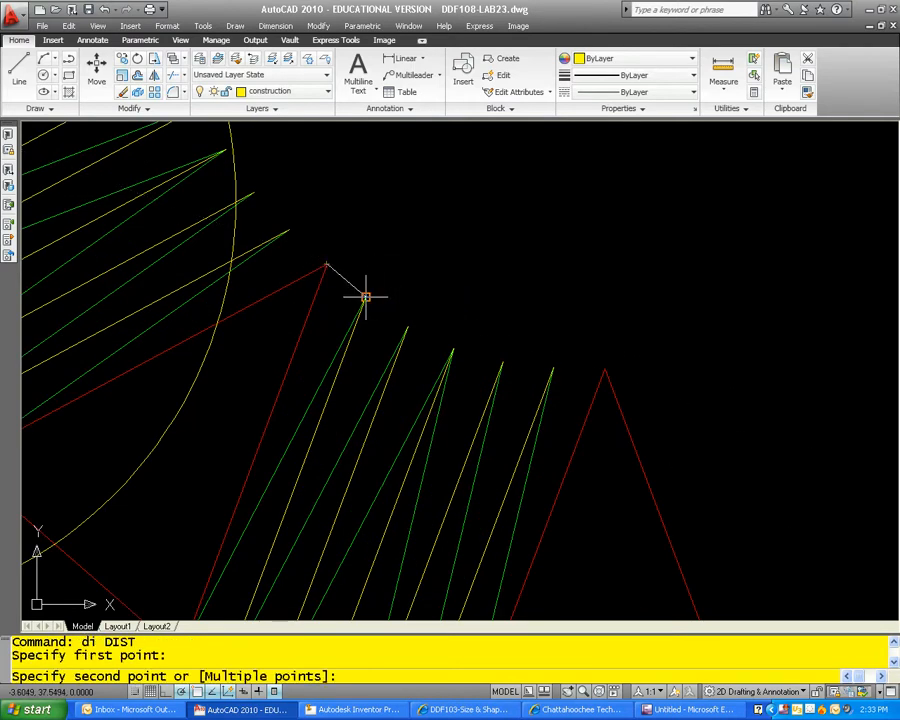
{"action": "left_click", "coordinate": [366, 297]}
{"action": "scroll", "coordinate": [315, 257], "scroll_direction": "down", "scroll_amount": 3}
{"action": "key", "text": "Escape"}
{"action": "key", "text": "Escape"}
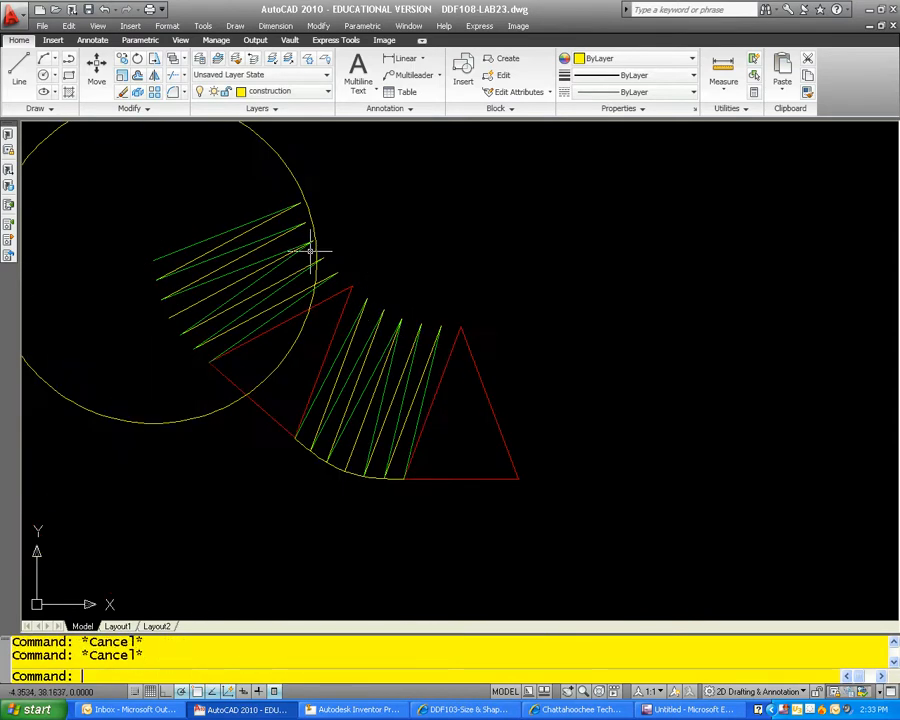
Step: Draw a circle with a radius of .2618 centred on the outermost green line's inner end
{"action": "type", "text": "c"}
{"action": "key", "text": "Return"}
{"action": "left_click", "coordinate": [300, 202]}
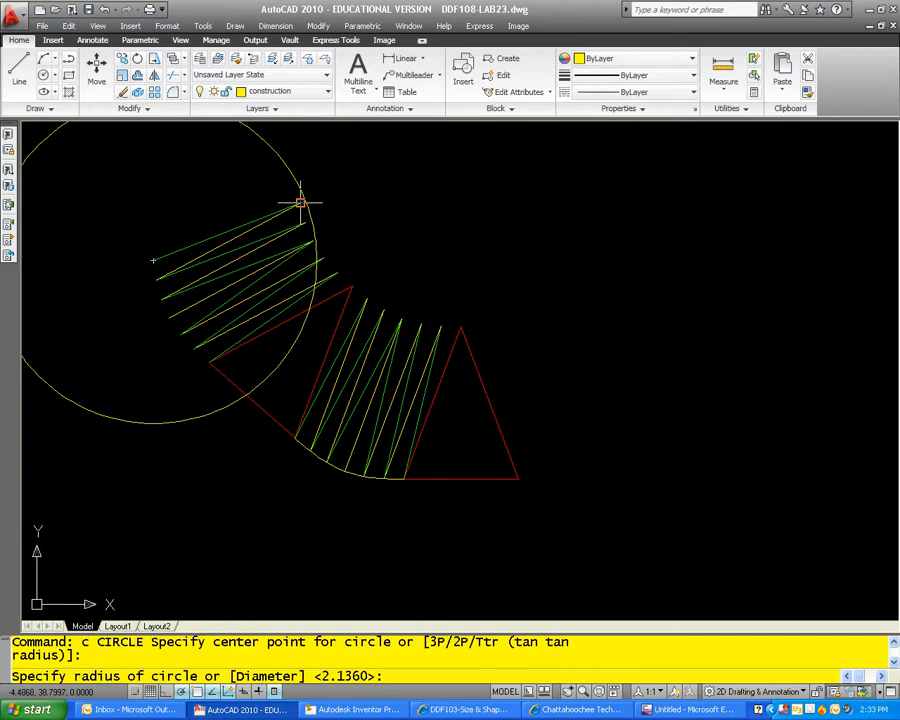
{"action": "type", "text": ".2618"}
{"action": "key", "text": "Return"}
{"action": "key", "text": "Escape"}
{"action": "key", "text": "Escape"}
Step: Draw a polyline from the large circle's centre to the two circles' intersection beyond the outermost green line
{"action": "type", "text": "pl"}
{"action": "key", "text": "Return"}
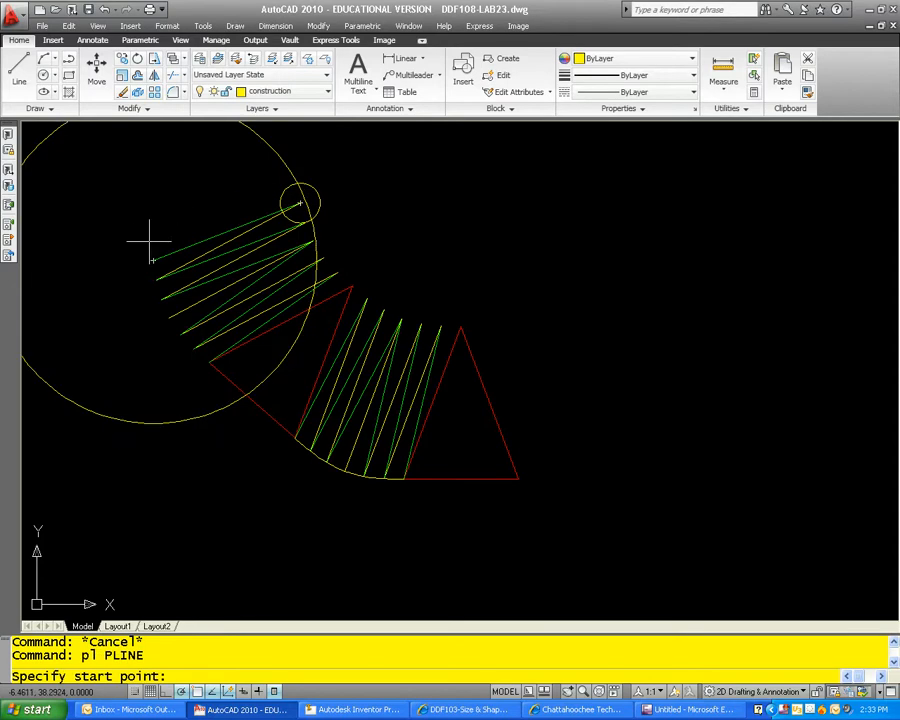
{"action": "left_click", "coordinate": [153, 259]}
{"action": "scroll", "coordinate": [302, 198], "scroll_direction": "up", "scroll_amount": 4}
{"action": "left_click", "coordinate": [355, 160]}
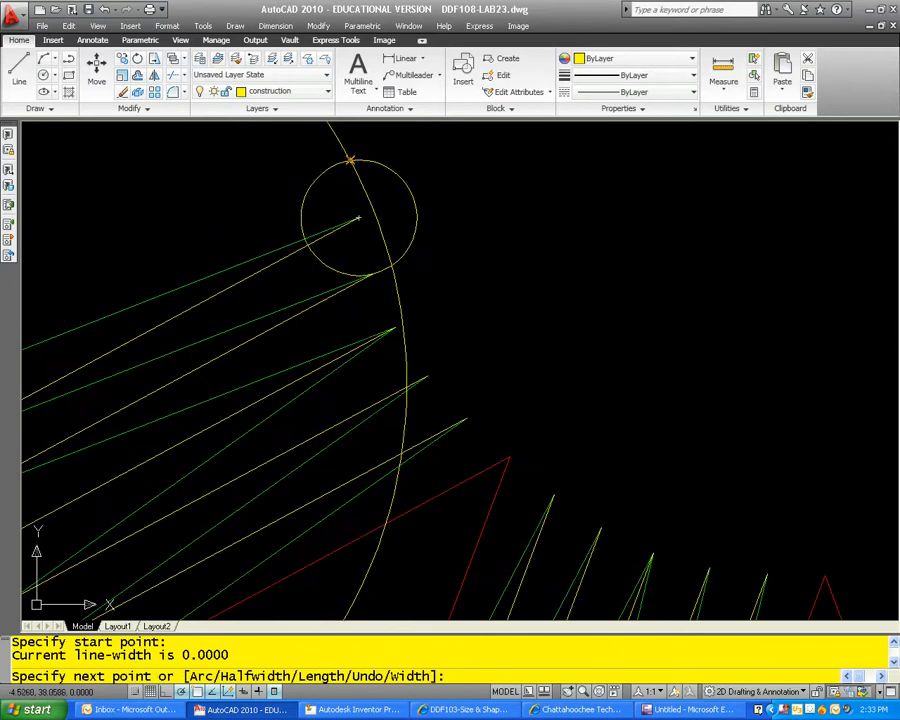
{"action": "key", "text": "Escape"}
Step: Erase the small and large construction circles
{"action": "left_click", "coordinate": [380, 165]}
{"action": "type", "text": "e"}
{"action": "key", "text": "Return"}
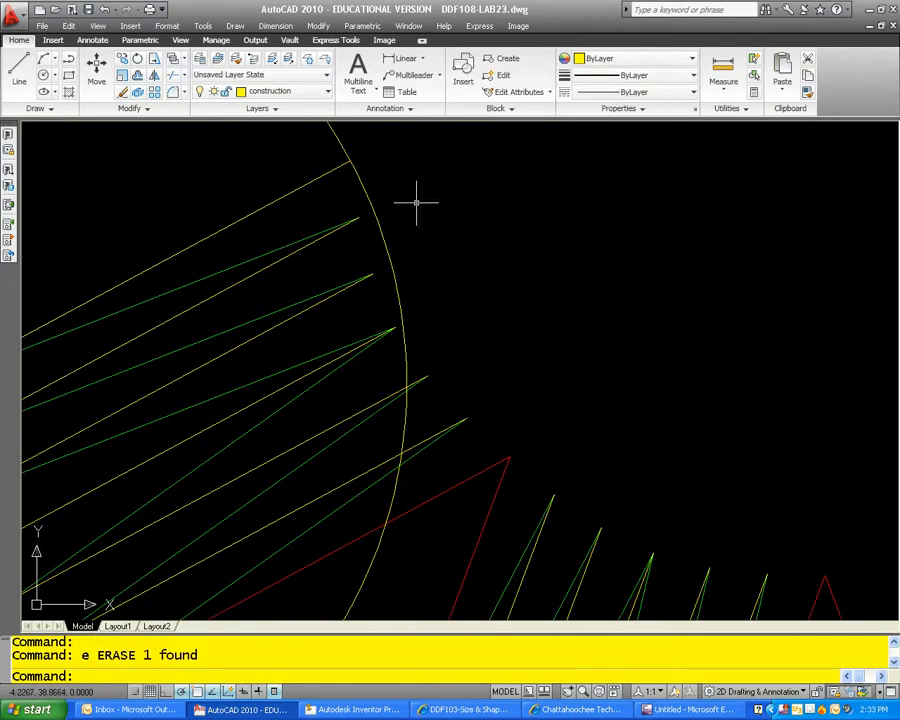
{"action": "left_click", "coordinate": [372, 205]}
{"action": "key", "text": "Return"}
{"action": "scroll", "coordinate": [369, 203], "scroll_direction": "down", "scroll_amount": 5}
Step: Draw a spline along the inner edge from the new outermost line's end through the line endpoints and middle triangle's apex to the last triangle's apex
{"action": "key", "text": "Escape"}
{"action": "key", "text": "Escape"}
{"action": "type", "text": "splin"}
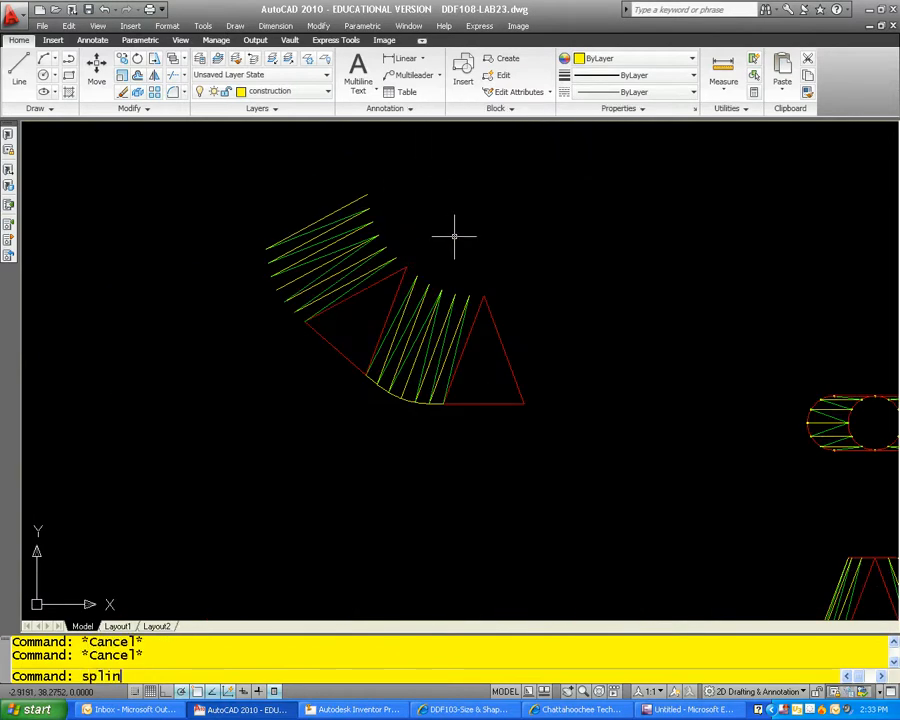
{"action": "type", "text": "e"}
{"action": "key", "text": "Return"}
{"action": "scroll", "coordinate": [358, 185], "scroll_direction": "up", "scroll_amount": 3}
{"action": "left_click", "coordinate": [352, 183]}
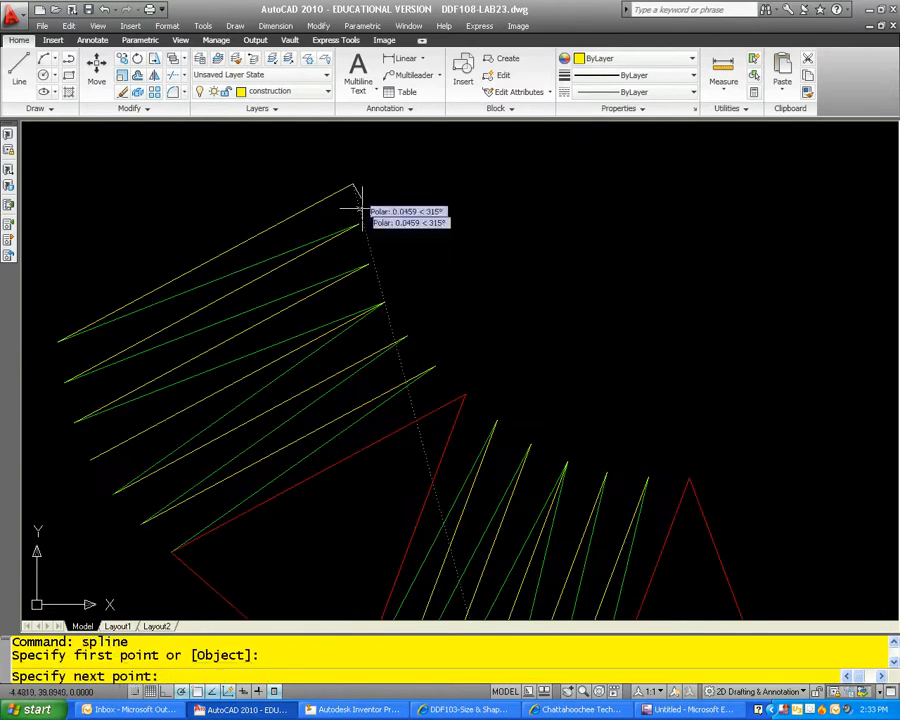
{"action": "left_click", "coordinate": [358, 226]}
{"action": "left_click", "coordinate": [368, 264]}
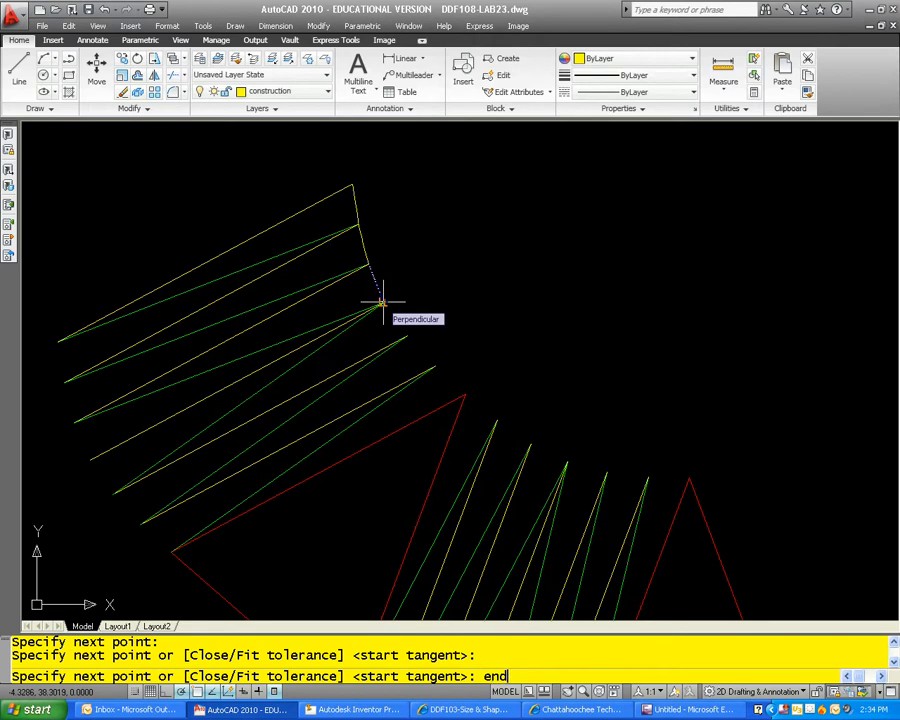
{"action": "key", "text": "Return"}
{"action": "left_click", "coordinate": [383, 302]}
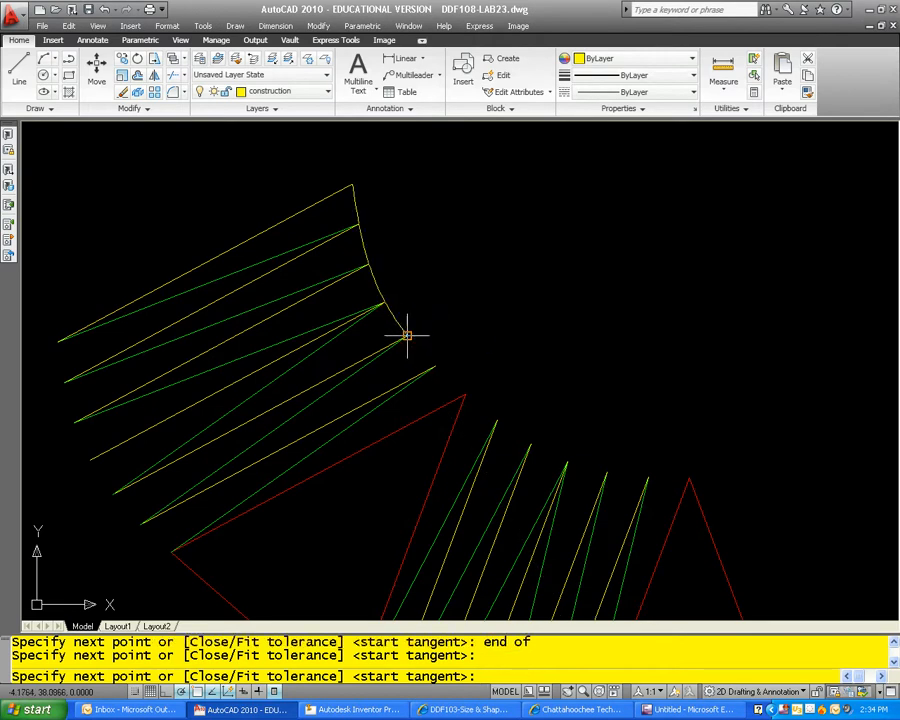
{"action": "left_click", "coordinate": [436, 364]}
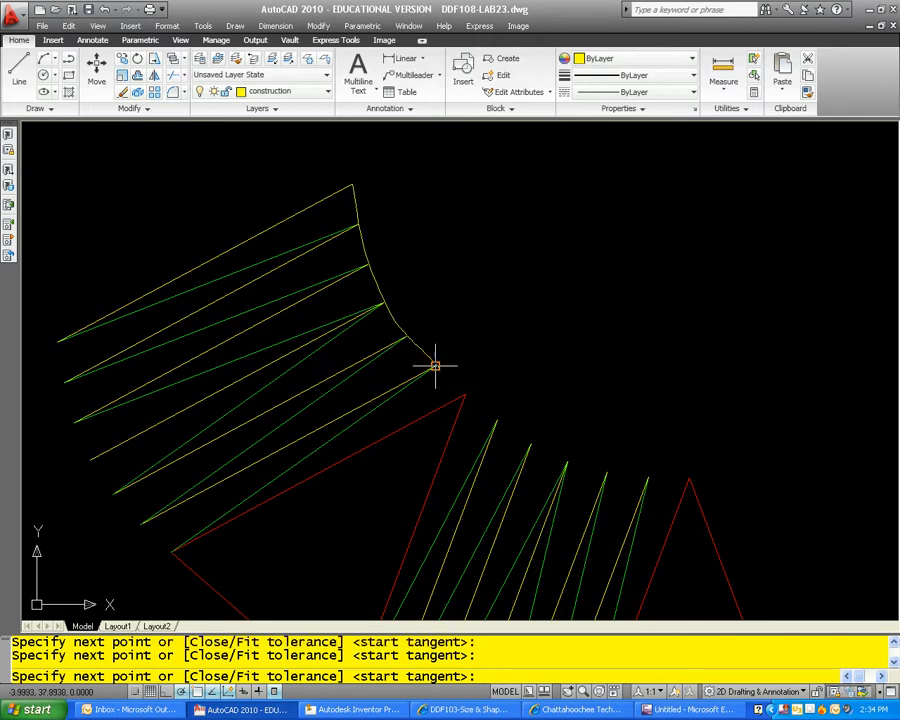
{"action": "left_click", "coordinate": [497, 421]}
{"action": "left_click", "coordinate": [531, 444]}
{"action": "left_click", "coordinate": [567, 461]}
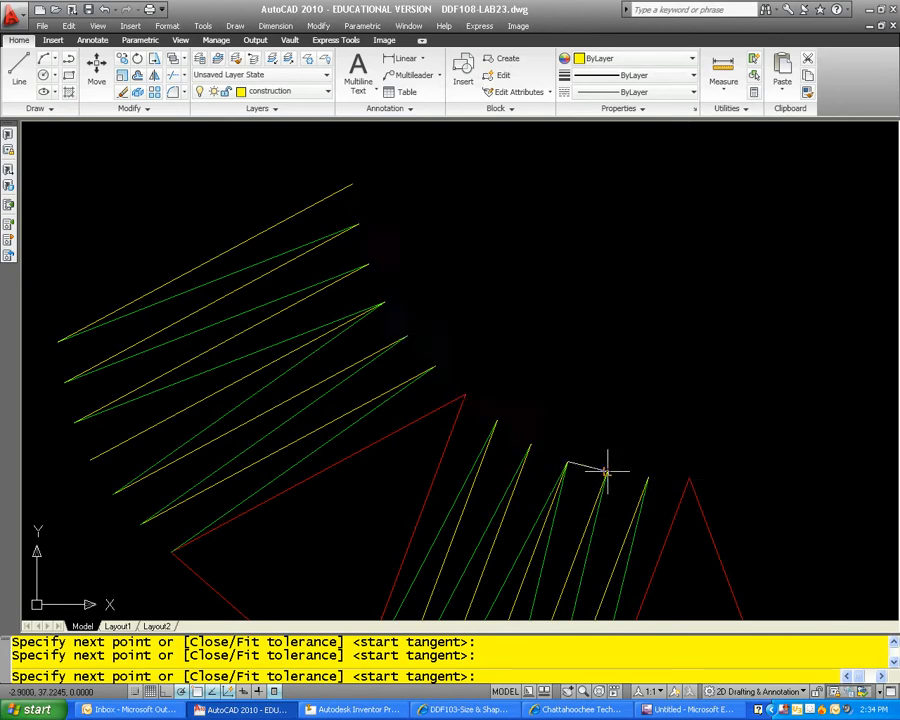
{"action": "type", "text": "end"}
{"action": "key", "text": "Return"}
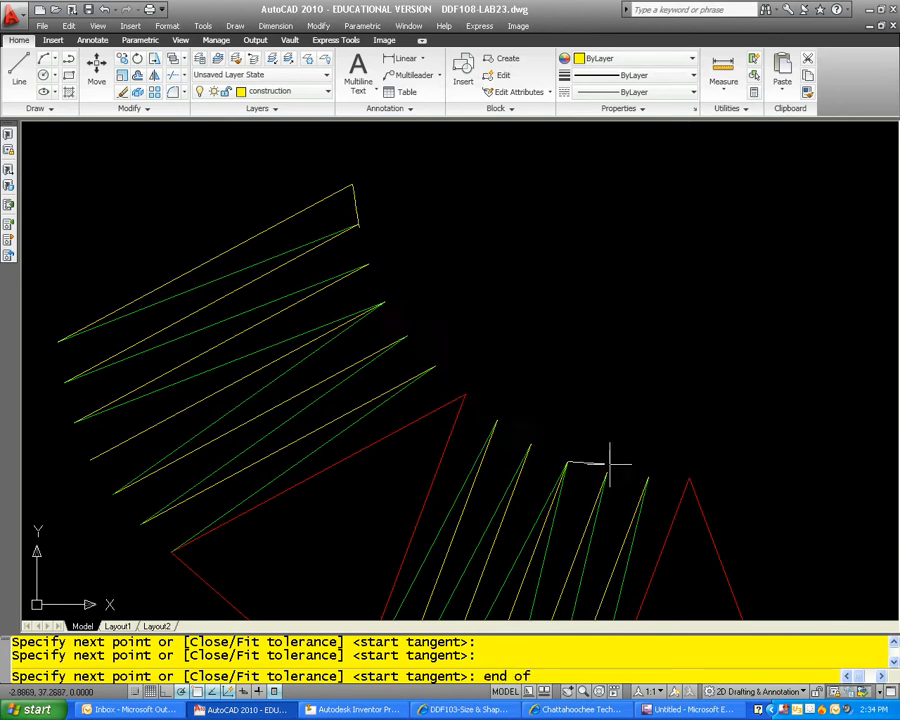
{"action": "left_click", "coordinate": [648, 477]}
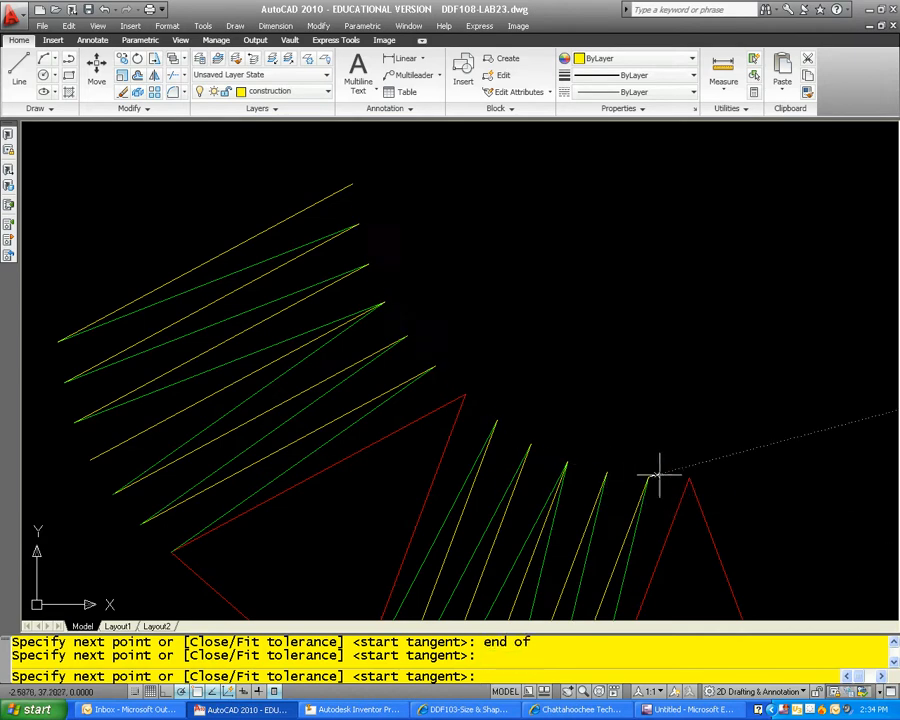
{"action": "left_click", "coordinate": [689, 477]}
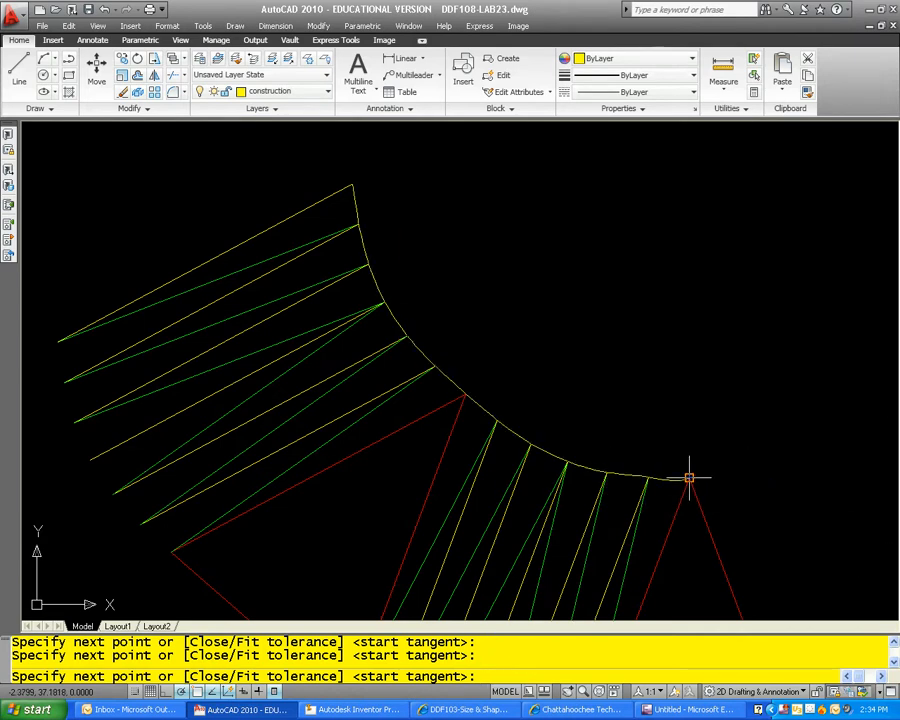
{"action": "key", "text": "Return"}
{"action": "key", "text": "Return"}
Step: Draw a spline along the outer edge from the new outermost line's end through the line endpoints to the middle triangle's nearest base corner
{"action": "key", "text": "Return"}
{"action": "scroll", "coordinate": [693, 466], "scroll_direction": "down", "scroll_amount": 2}
{"action": "middle_click_drag", "start_coordinate": [695, 460], "coordinate": [548, 316]}
{"action": "key", "text": "Escape"}
{"action": "key", "text": "Escape"}
{"action": "type", "text": "wp"}
{"action": "key", "text": "BackSpace"}
{"action": "key", "text": "BackSpace"}
{"action": "type", "text": "spline"}
{"action": "key", "text": "Return"}
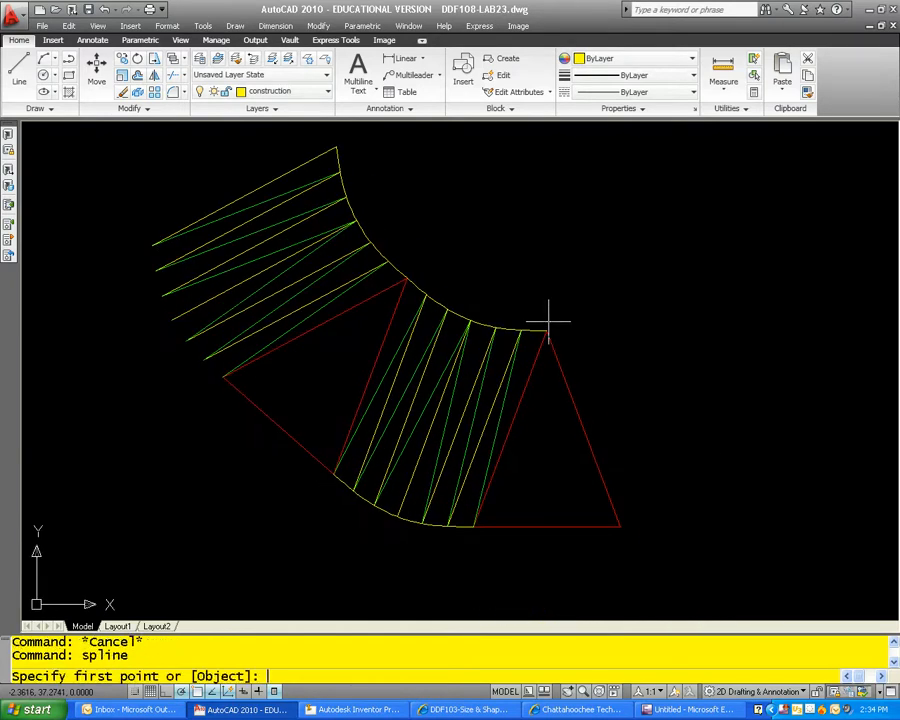
{"action": "left_click", "coordinate": [152, 244]}
{"action": "left_click", "coordinate": [157, 270]}
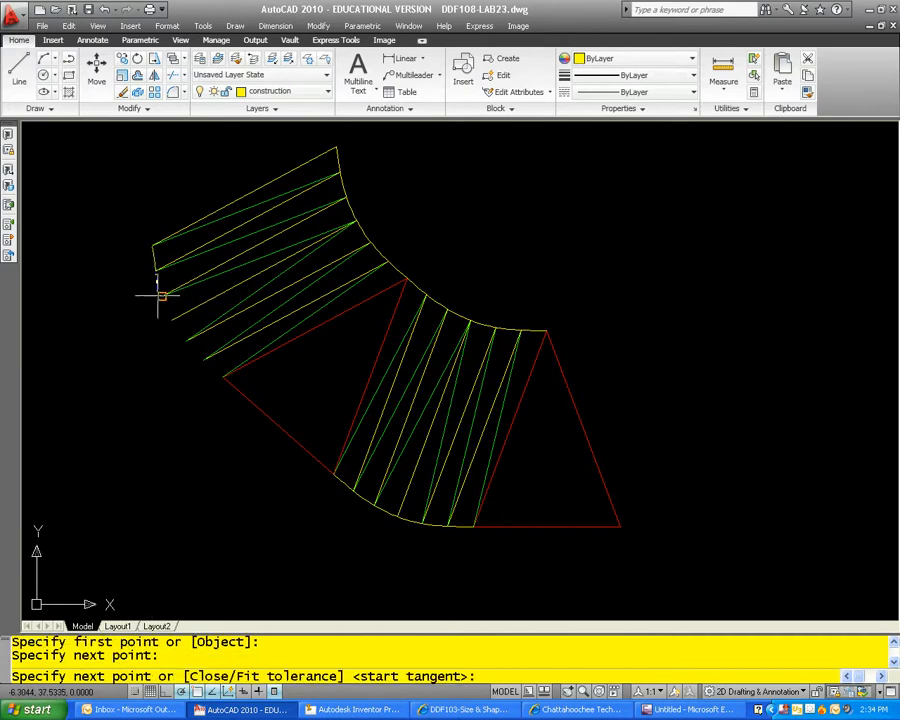
{"action": "left_click", "coordinate": [172, 319]}
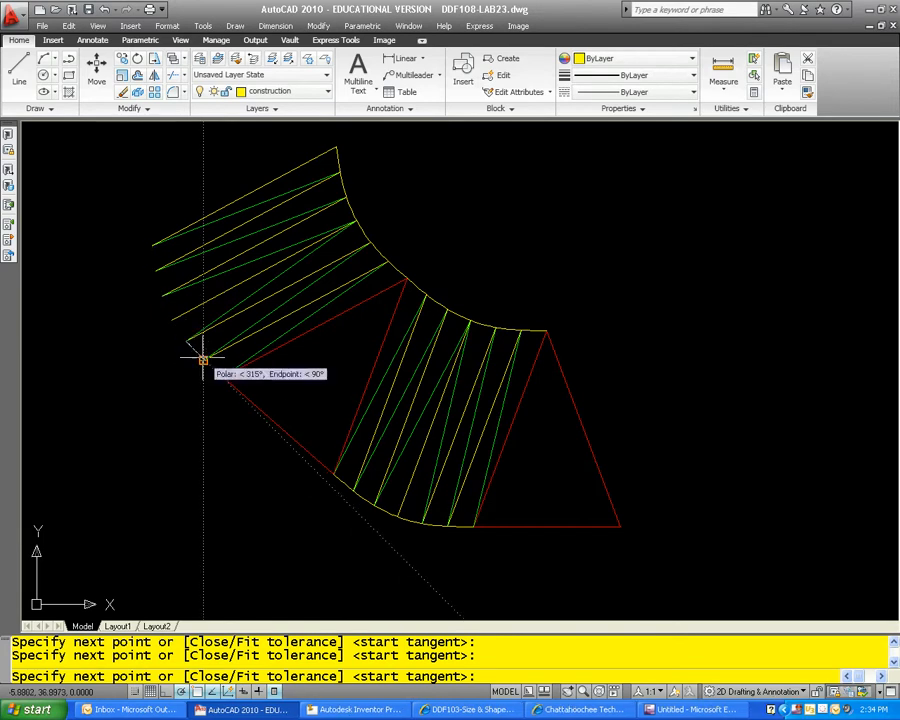
{"action": "left_click", "coordinate": [204, 360]}
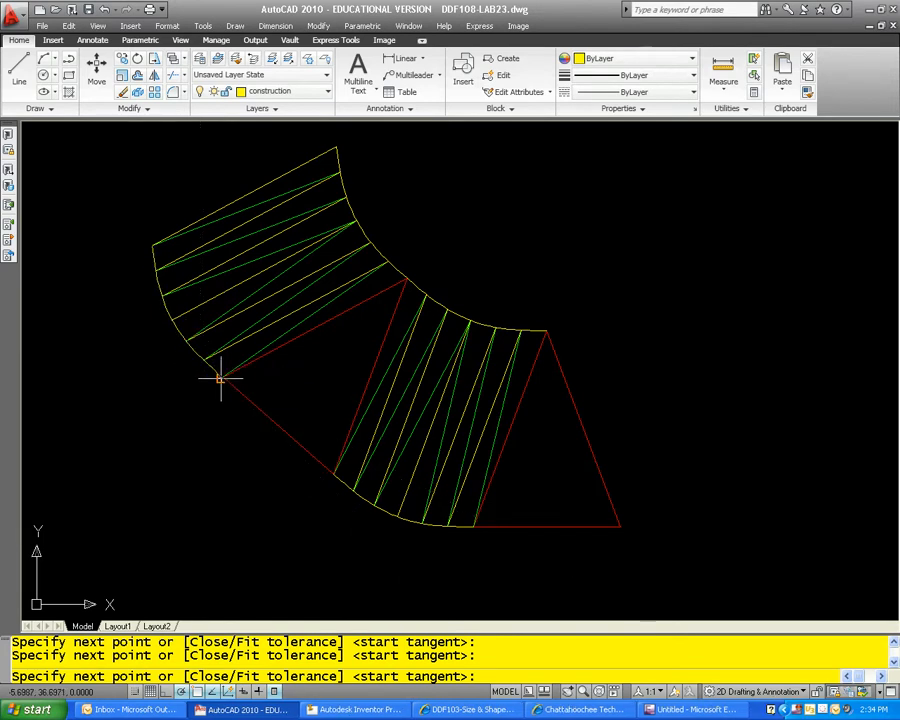
{"action": "key", "text": "Return"}
{"action": "key", "text": "Return"}
Step: List the properties of the new inner-edge spline to check its length
{"action": "key", "text": "Return"}
{"action": "key", "text": "Escape"}
{"action": "left_click", "coordinate": [400, 266]}
{"action": "type", "text": "list"}
{"action": "key", "text": "Return"}
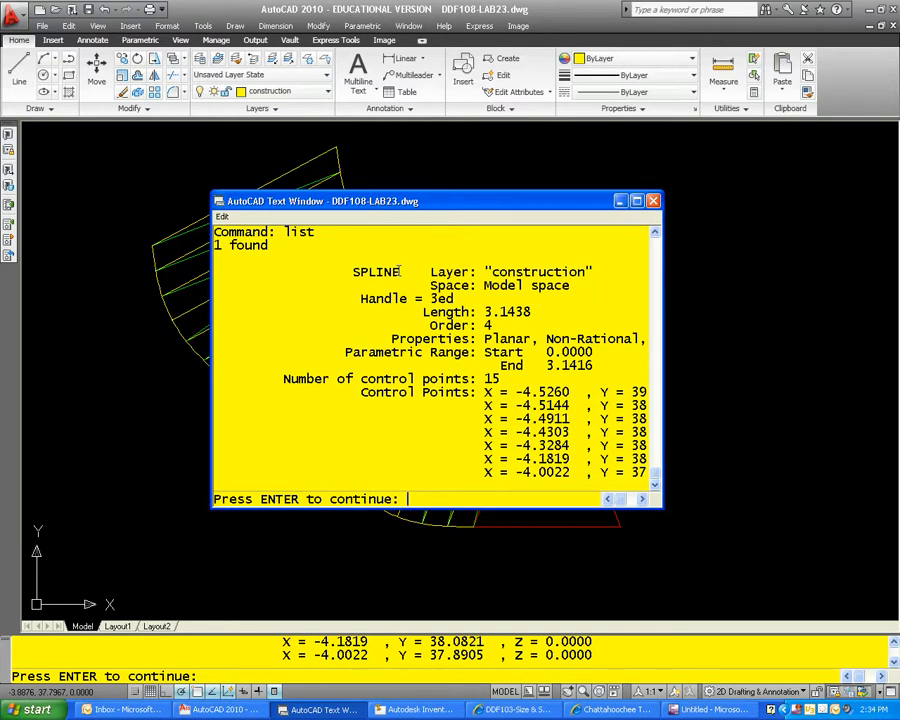
{"action": "left_click", "coordinate": [653, 202]}
{"action": "key", "text": "Escape"}
Step: Examine the two outer-edge splines of the flat pattern by selecting them together
{"action": "scroll", "coordinate": [629, 237], "scroll_direction": "down", "scroll_amount": 3}
{"action": "middle_click_drag", "start_coordinate": [601, 255], "coordinate": [400, 327]}
{"action": "scroll", "coordinate": [370, 325], "scroll_direction": "up", "scroll_amount": 2}
{"action": "scroll", "coordinate": [181, 382], "scroll_direction": "up", "scroll_amount": 2}
{"action": "left_click", "coordinate": [195, 374]}
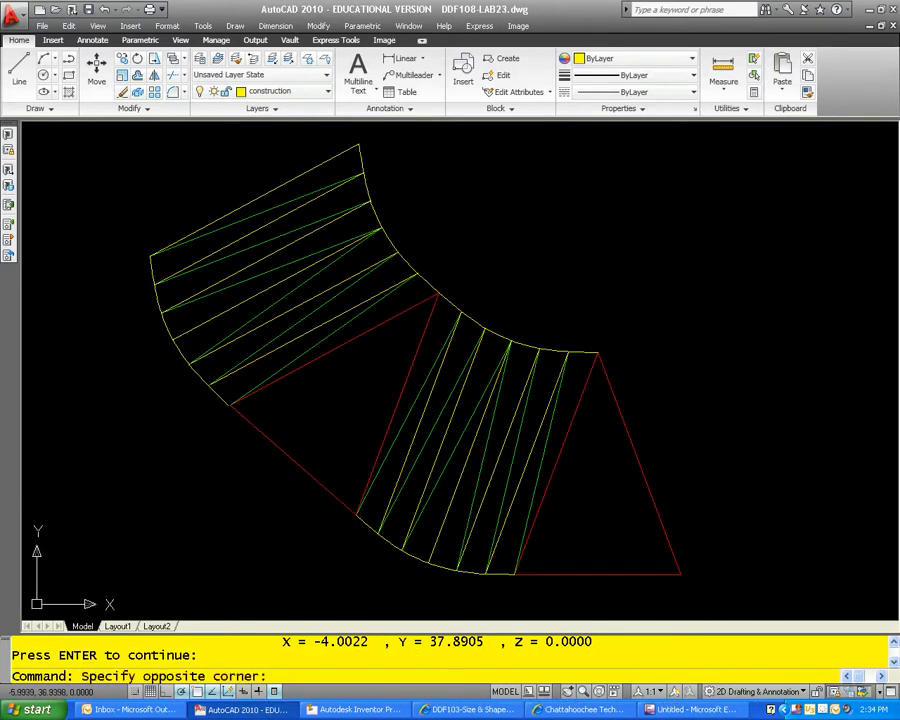
{"action": "key", "text": "Escape"}
{"action": "left_click", "coordinate": [192, 372]}
{"action": "left_click", "coordinate": [420, 563]}
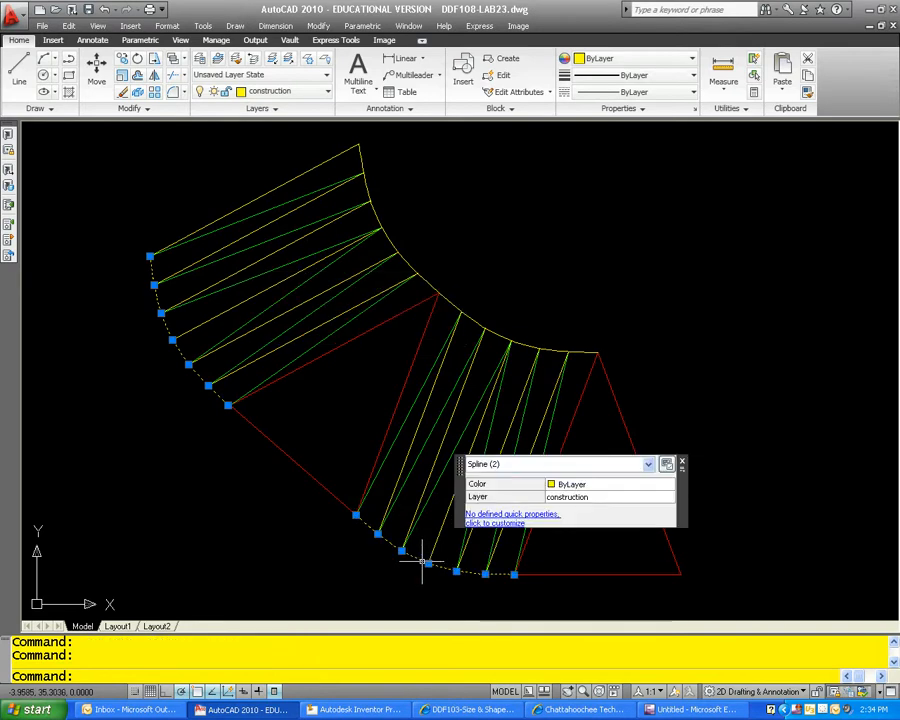
{"action": "key", "text": "Escape"}
Step: Examine the two end arcs of the oblong in the top view for comparison with the pattern's outer edges
{"action": "scroll", "coordinate": [380, 405], "scroll_direction": "down", "scroll_amount": 5}
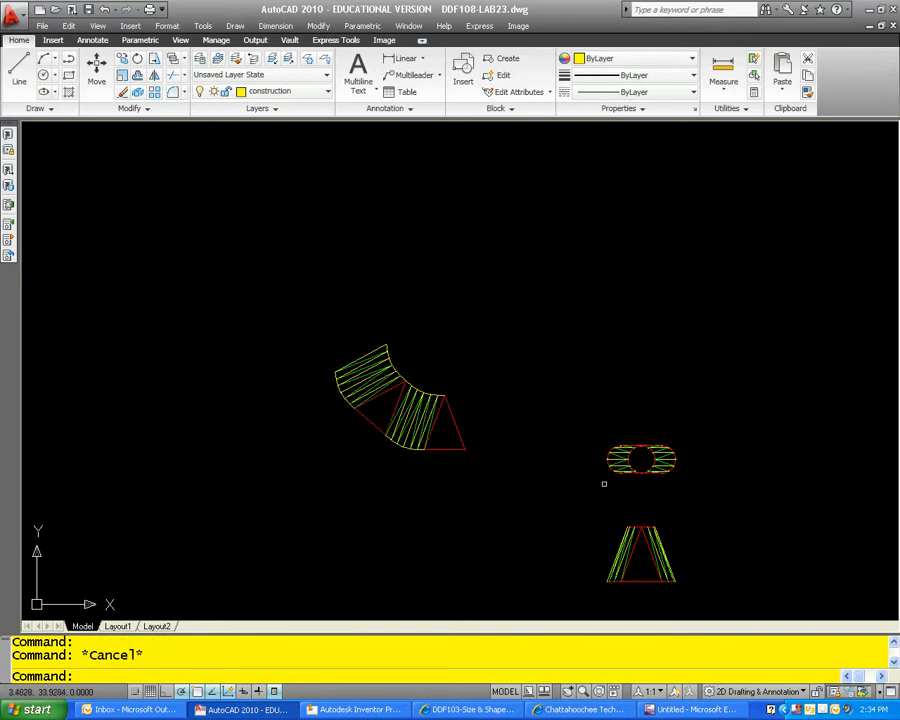
{"action": "scroll", "coordinate": [578, 459], "scroll_direction": "up", "scroll_amount": 7}
{"action": "left_click", "coordinate": [601, 302]}
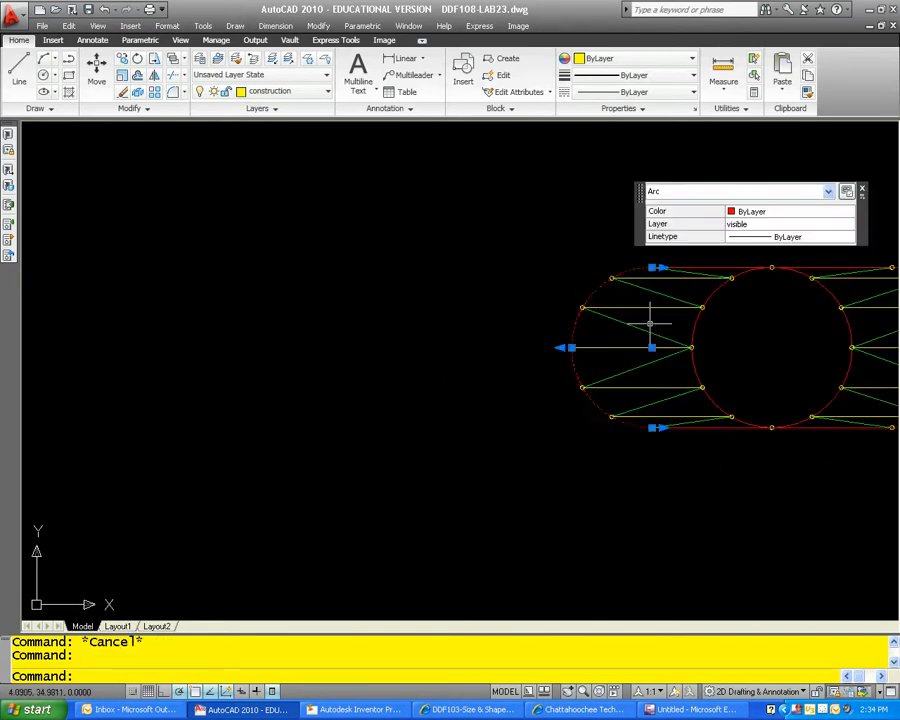
{"action": "middle_click_drag", "start_coordinate": [625, 308], "coordinate": [287, 370]}
{"action": "left_click", "coordinate": [588, 329]}
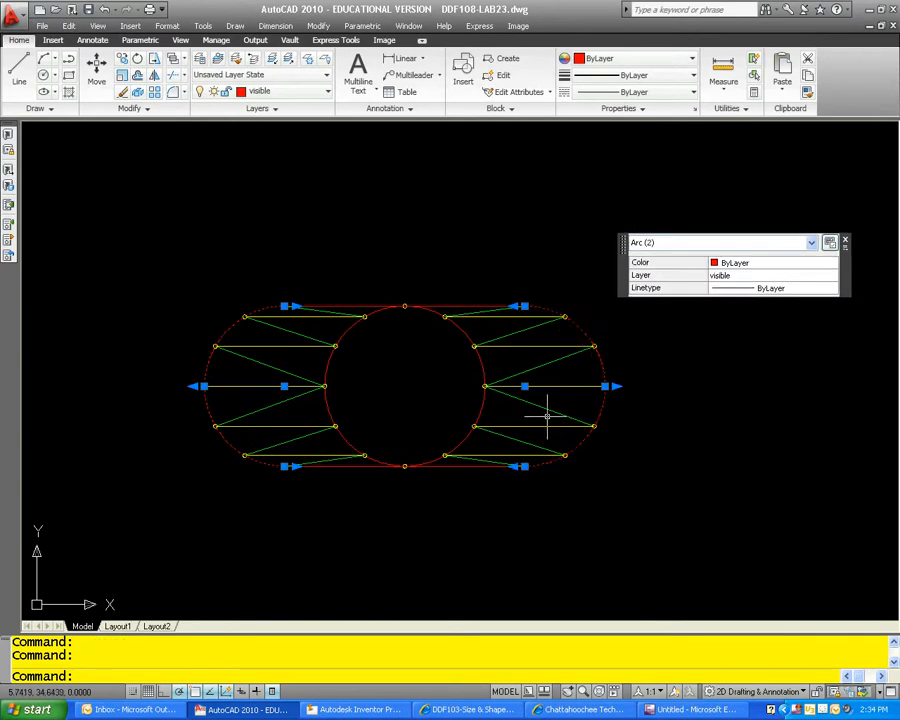
{"action": "key", "text": "Escape"}
{"action": "scroll", "coordinate": [450, 345], "scroll_direction": "down", "scroll_amount": 7}
{"action": "scroll", "coordinate": [160, 280], "scroll_direction": "up", "scroll_amount": 3}
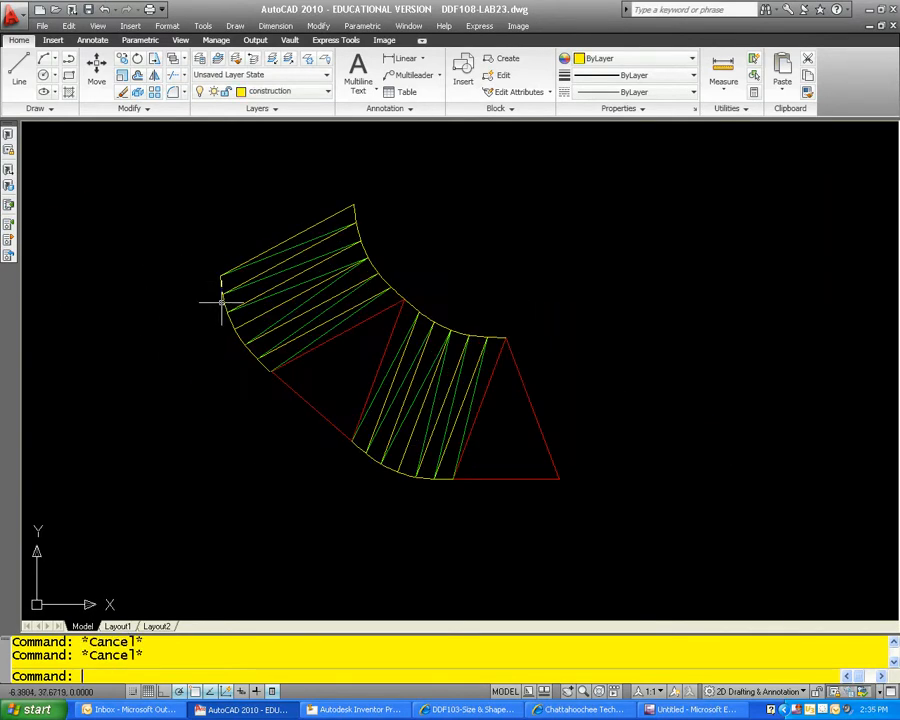
Step: List the properties of the outer-edge spline between the pattern's end line and the middle triangle to check its length
{"action": "left_click", "coordinate": [222, 301]}
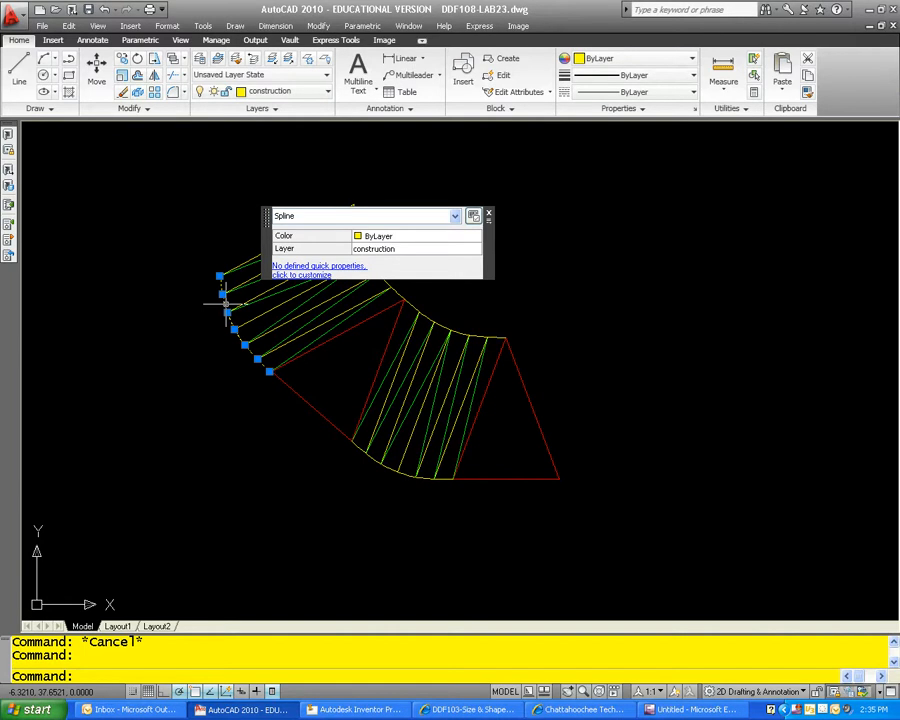
{"action": "key", "text": "Return"}
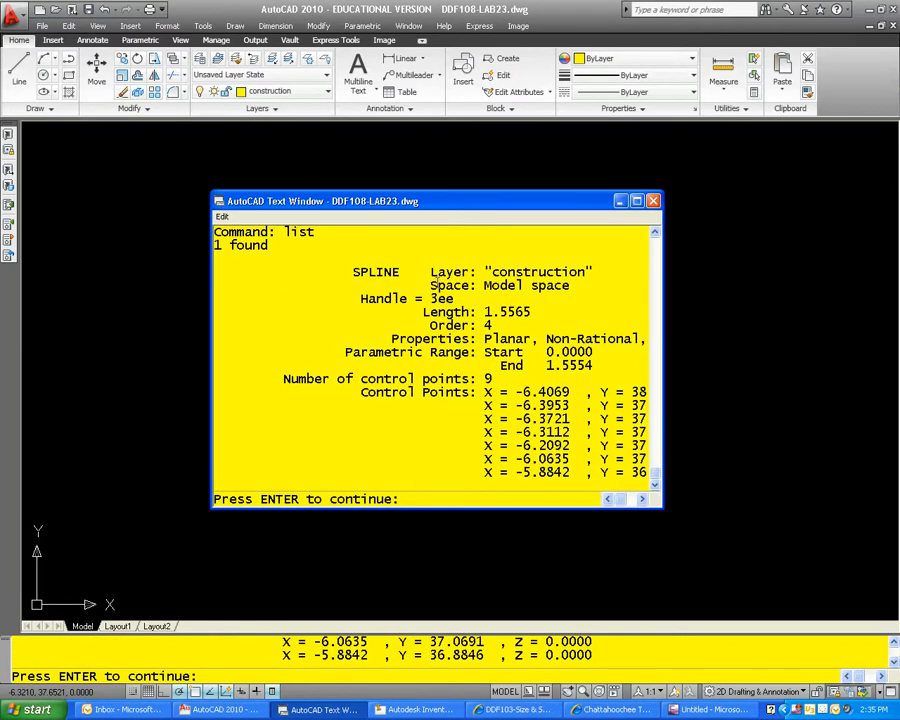
{"action": "left_click", "coordinate": [652, 201]}
{"action": "key", "text": "Escape"}
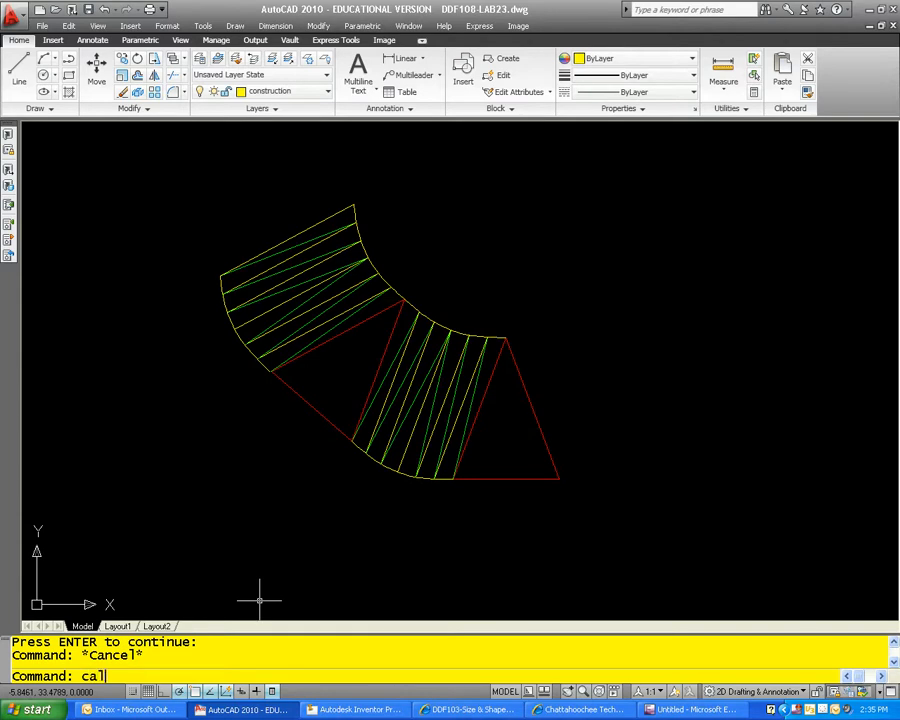
Step: Calculate 1.5565*2 to double the listed outer-edge spline length
{"action": "key", "text": "Return"}
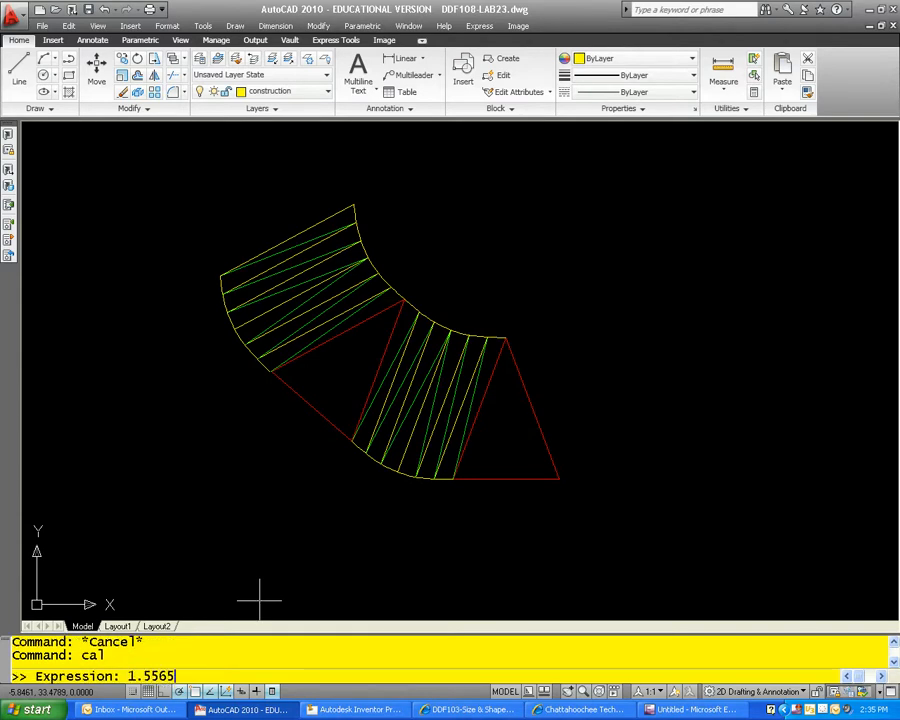
{"action": "type", "text": "1.5565*2"}
{"action": "key", "text": "Return"}
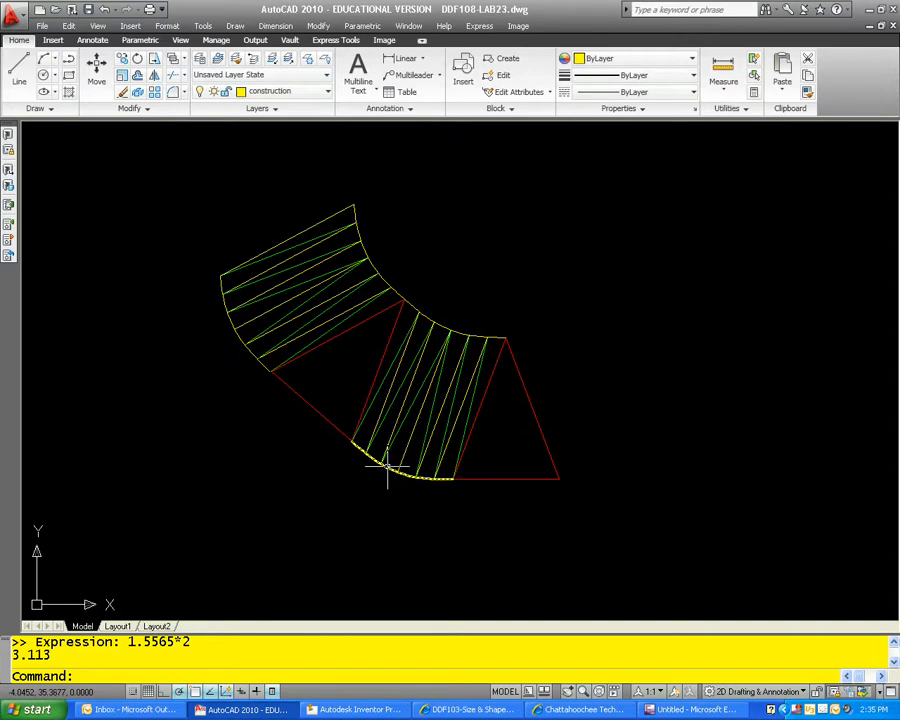
{"action": "key", "text": "Escape"}
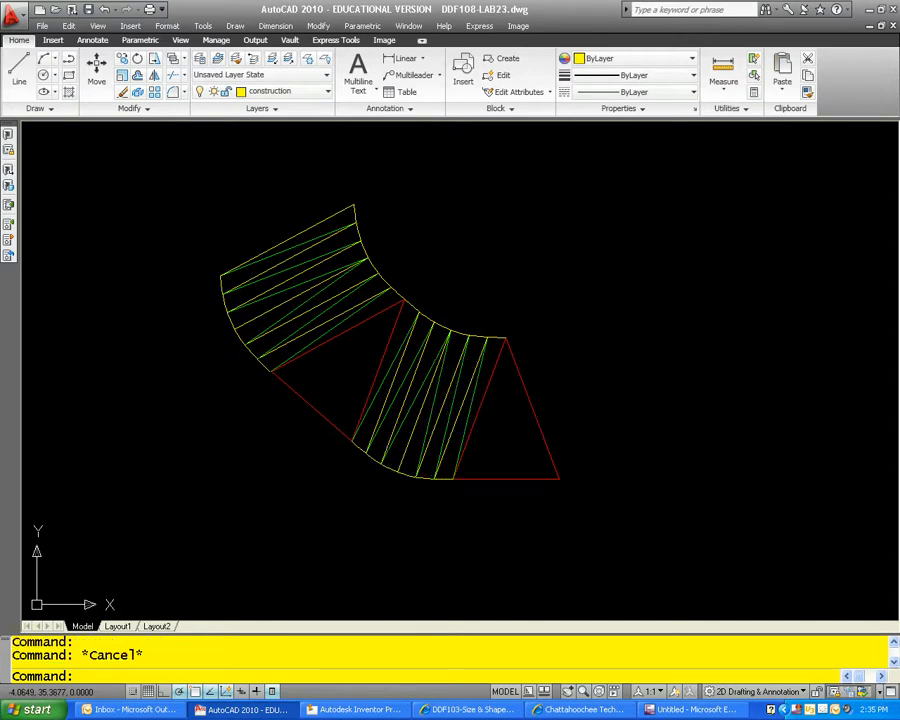
Step: List the properties of the outer-edge spline between the two red triangles to check its length
{"action": "left_click", "coordinate": [393, 477]}
{"action": "type", "text": "l"}
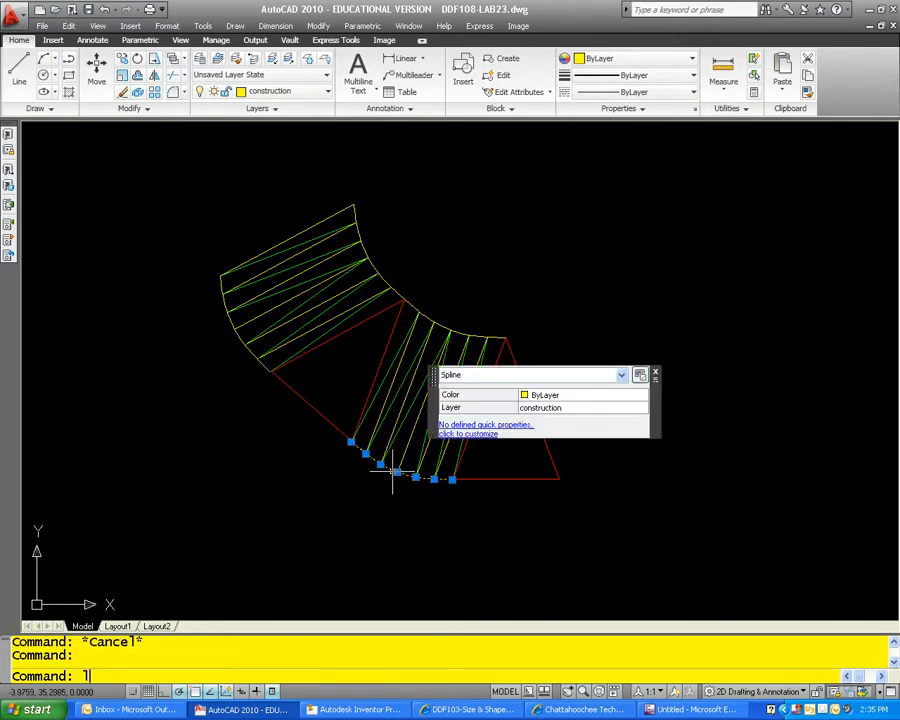
{"action": "type", "text": "ist"}
{"action": "key", "text": "Return"}
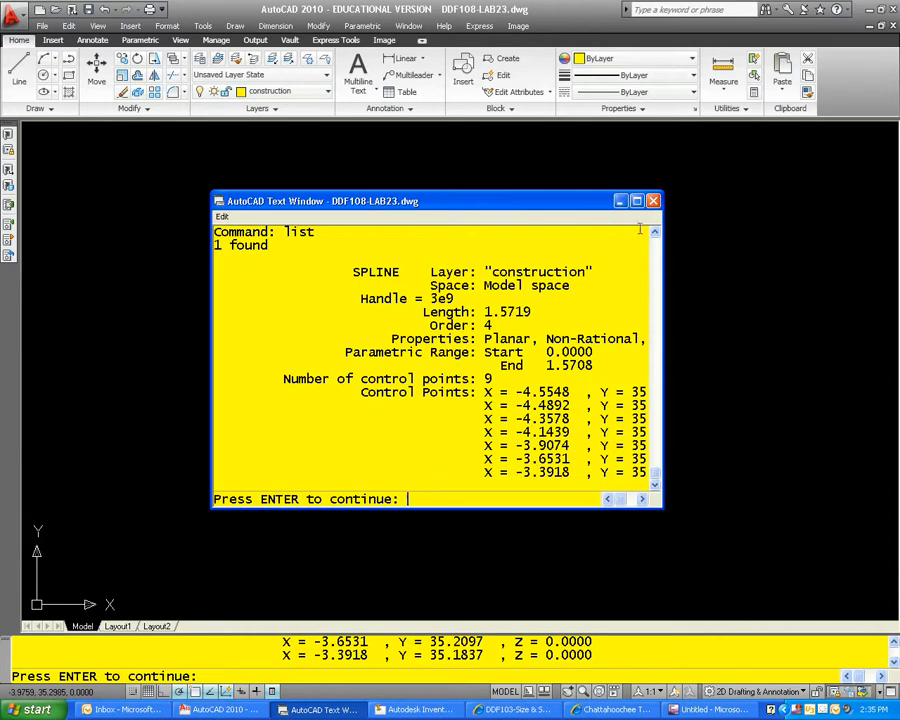
{"action": "left_click", "coordinate": [653, 201]}
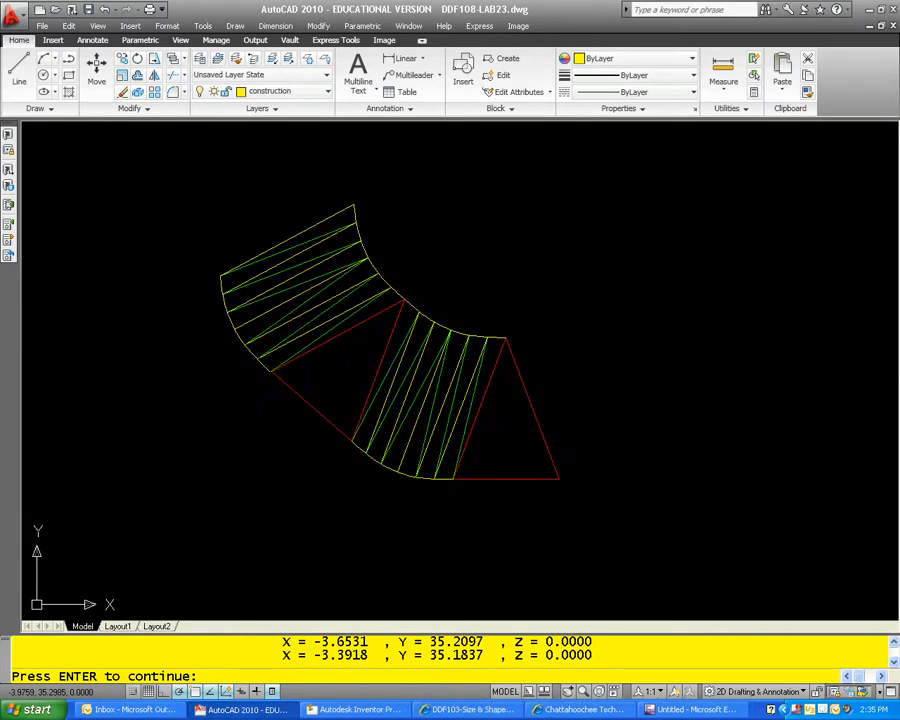
{"action": "key", "text": "Return"}
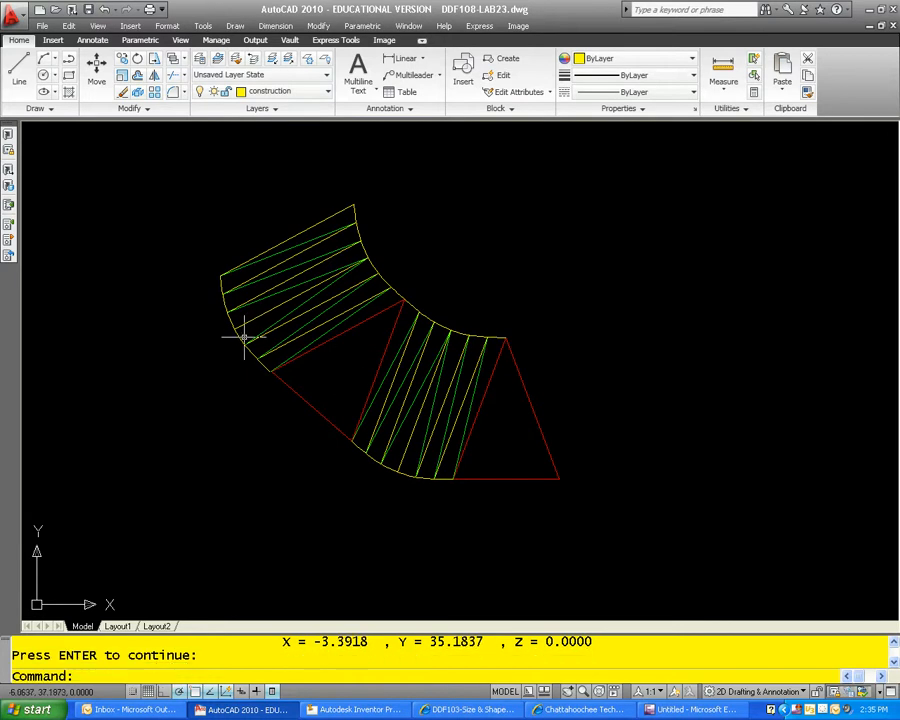
Step: List the properties of the other outer-edge spline, beyond the middle triangle, to recheck its length
{"action": "left_click", "coordinate": [237, 340]}
{"action": "type", "text": "list"}
{"action": "key", "text": "Return"}
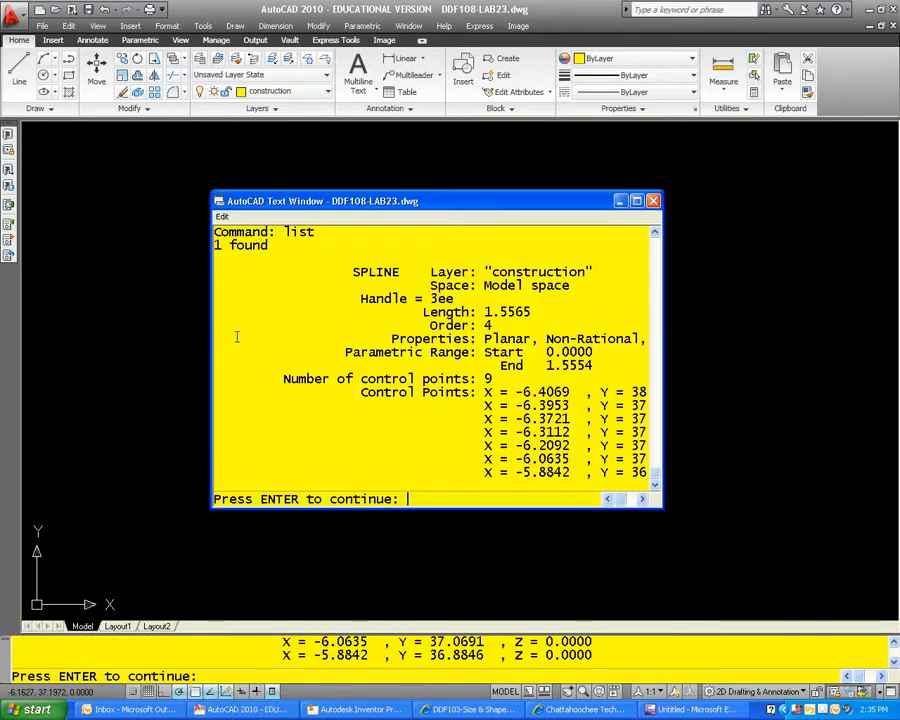
{"action": "key", "text": "Return"}
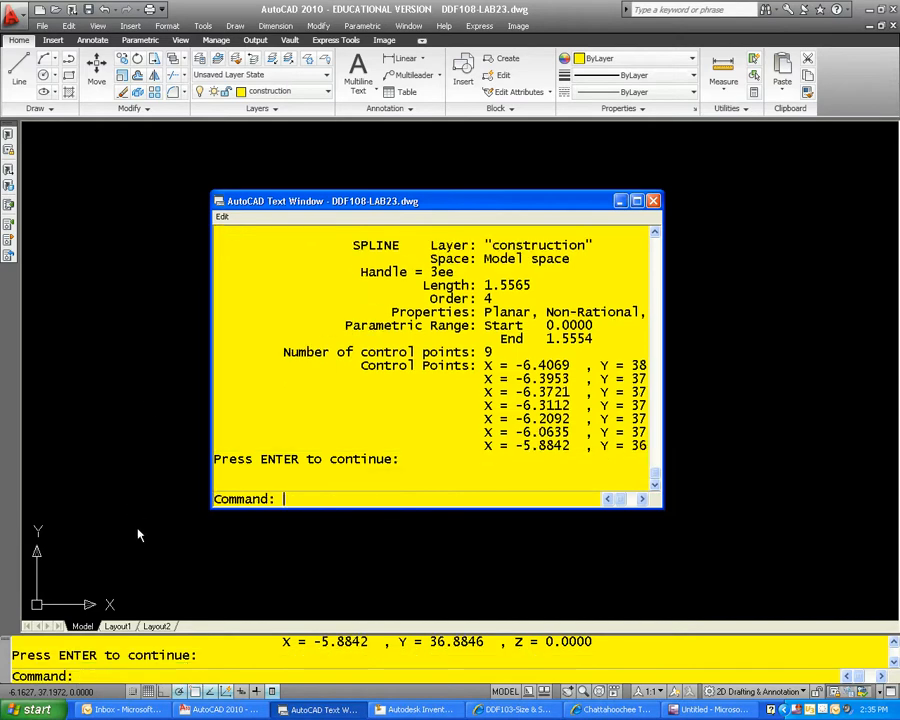
Step: Calculate 1.5719+1.5565 to add the lengths of the two outer-edge splines
{"action": "left_click", "coordinate": [143, 668]}
{"action": "type", "text": "cal"}
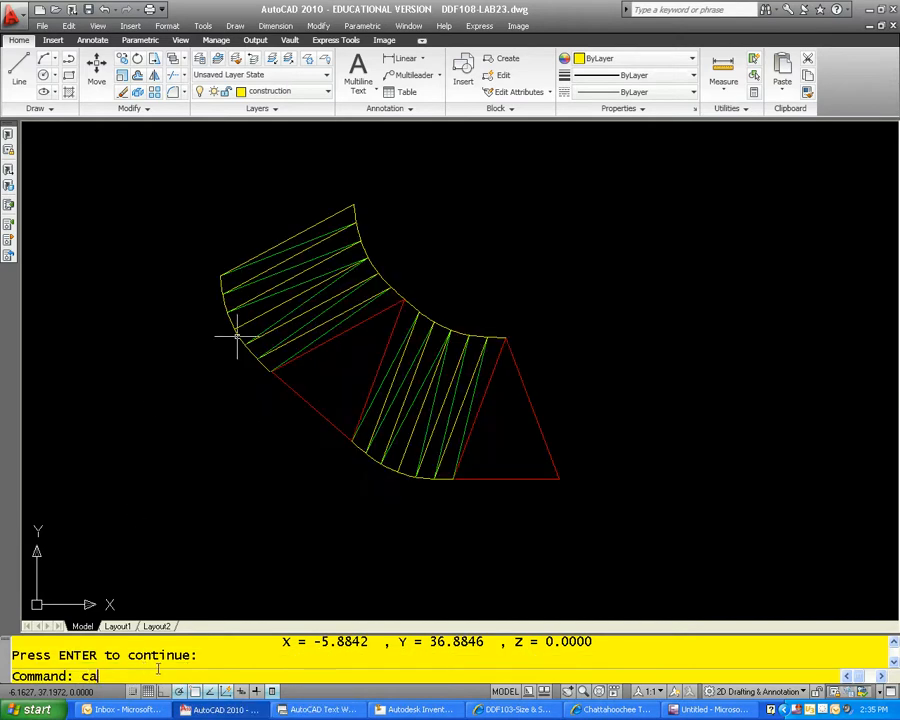
{"action": "key", "text": "Return"}
{"action": "type", "text": "1"}
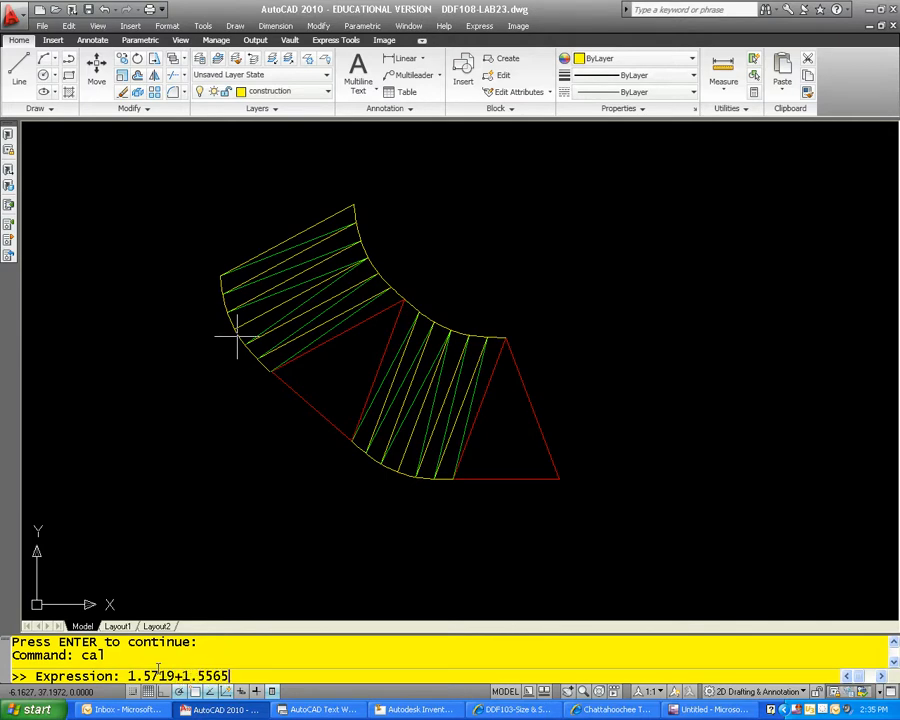
{"action": "type", "text": ".5719+1.5565"}
{"action": "key", "text": "Return"}
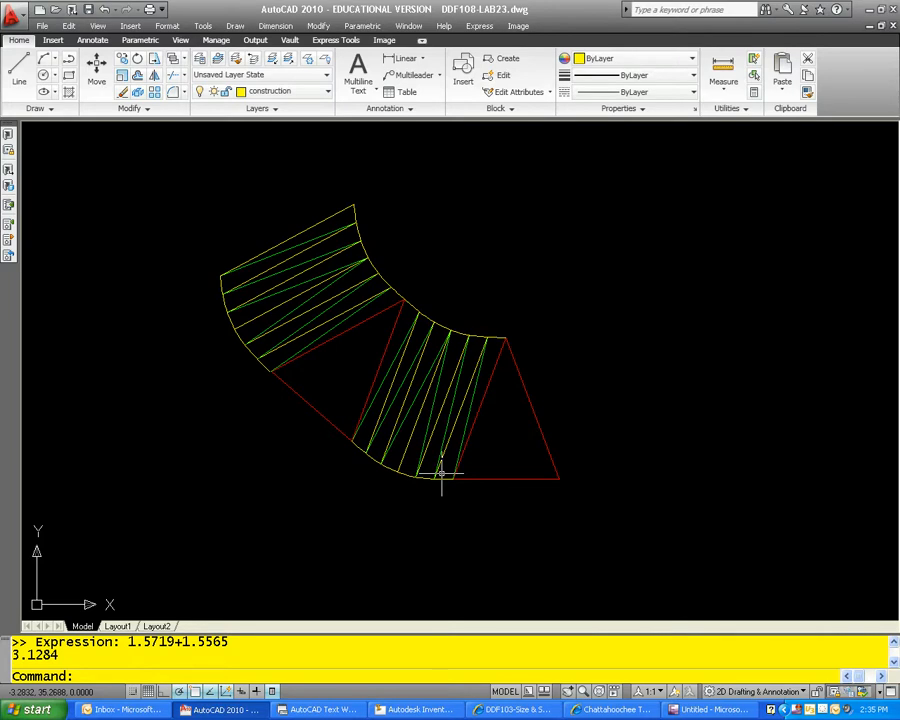
{"action": "key", "text": "Escape"}
{"action": "key", "text": "Escape"}
{"action": "scroll", "coordinate": [553, 371], "scroll_direction": "down", "scroll_amount": 1}
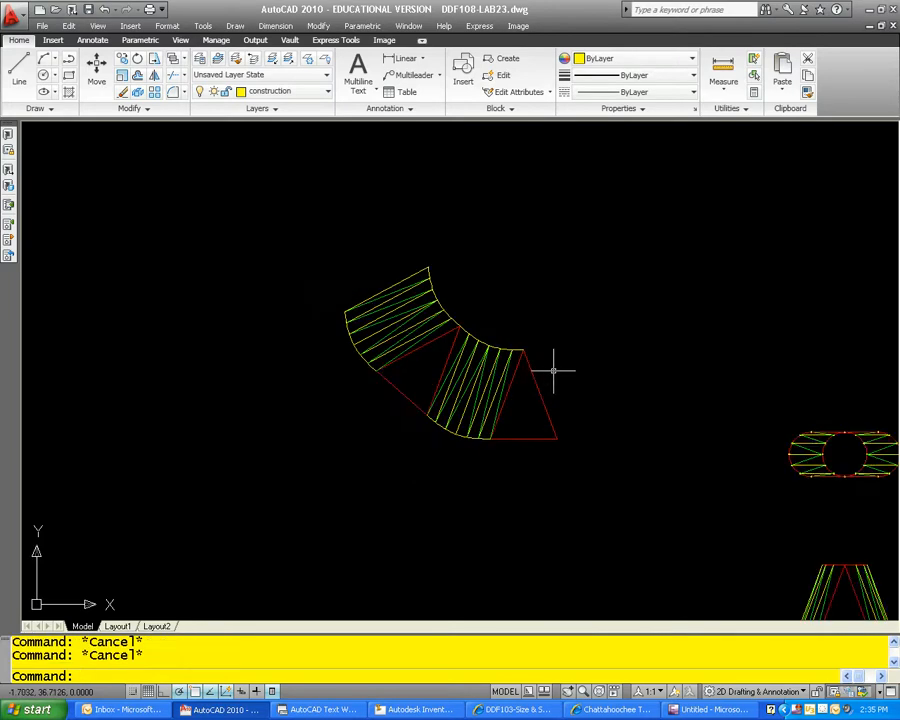
{"action": "middle_click_drag", "start_coordinate": [623, 376], "coordinate": [510, 360]}
{"action": "scroll", "coordinate": [368, 352], "scroll_direction": "up", "scroll_amount": 1}
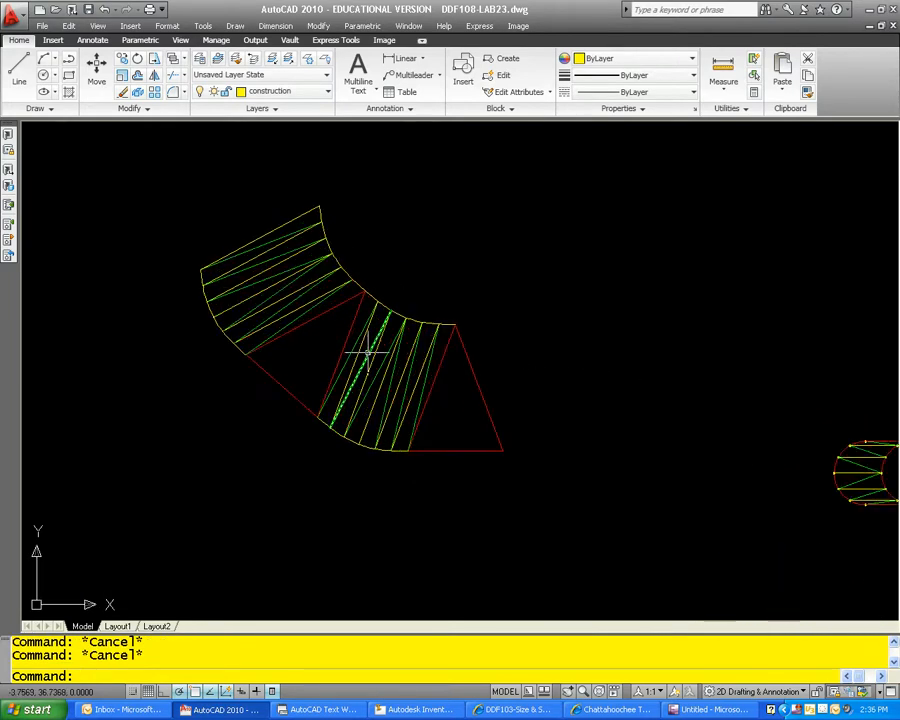
{"action": "middle_click_drag", "start_coordinate": [368, 358], "coordinate": [402, 382]}
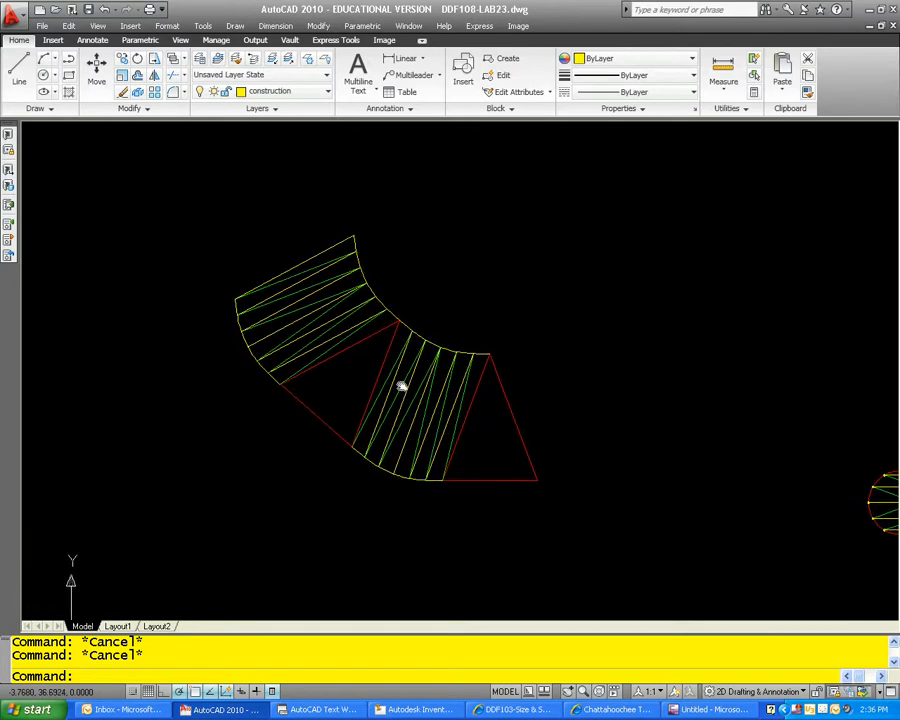